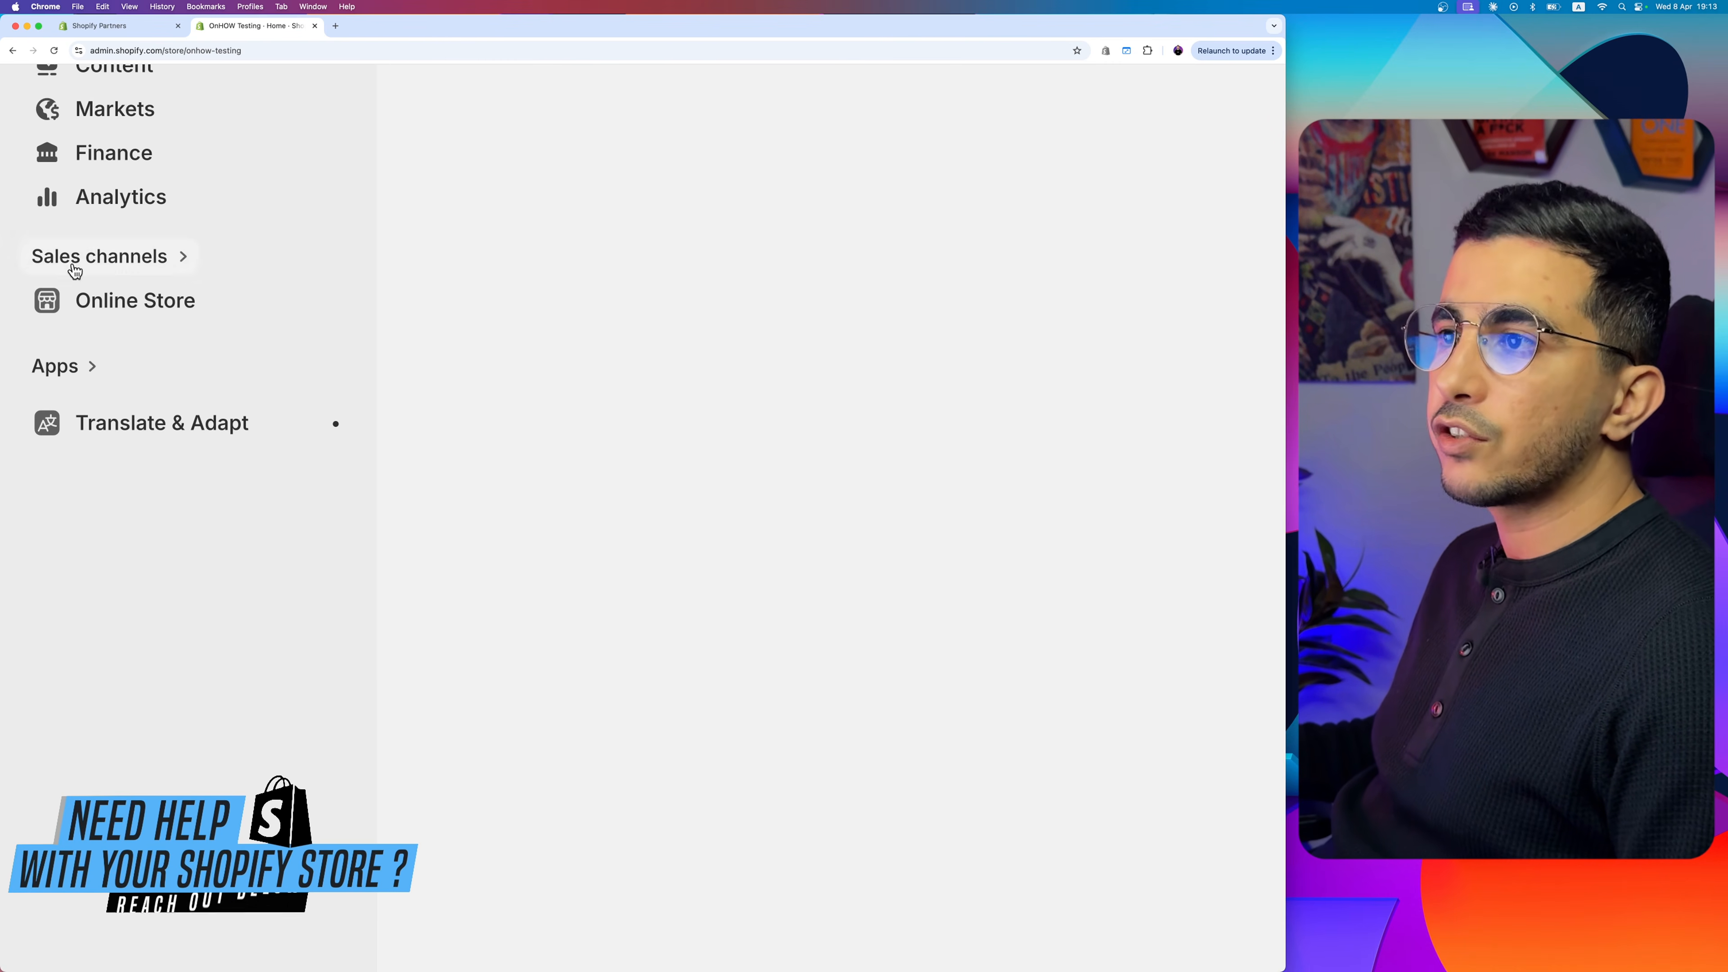
# Step: Open the online store's theme library and locate the current Horizon theme
pyautogui.click(123, 310)
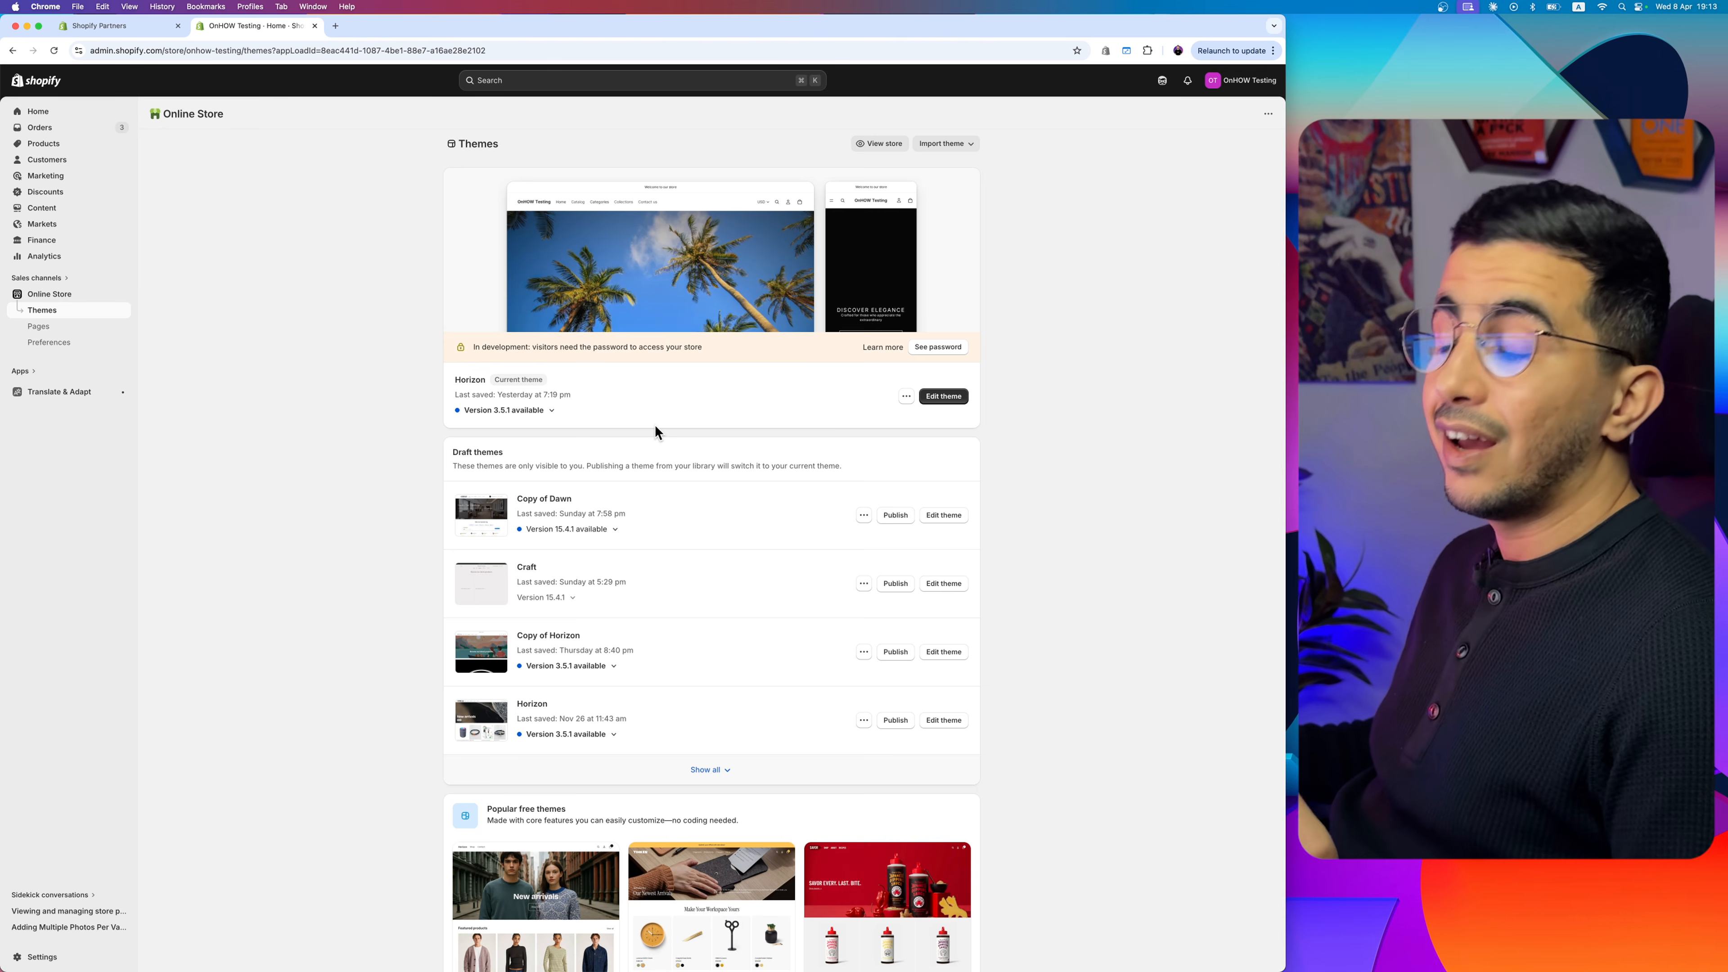
pyautogui.scroll(5, 857, 398)
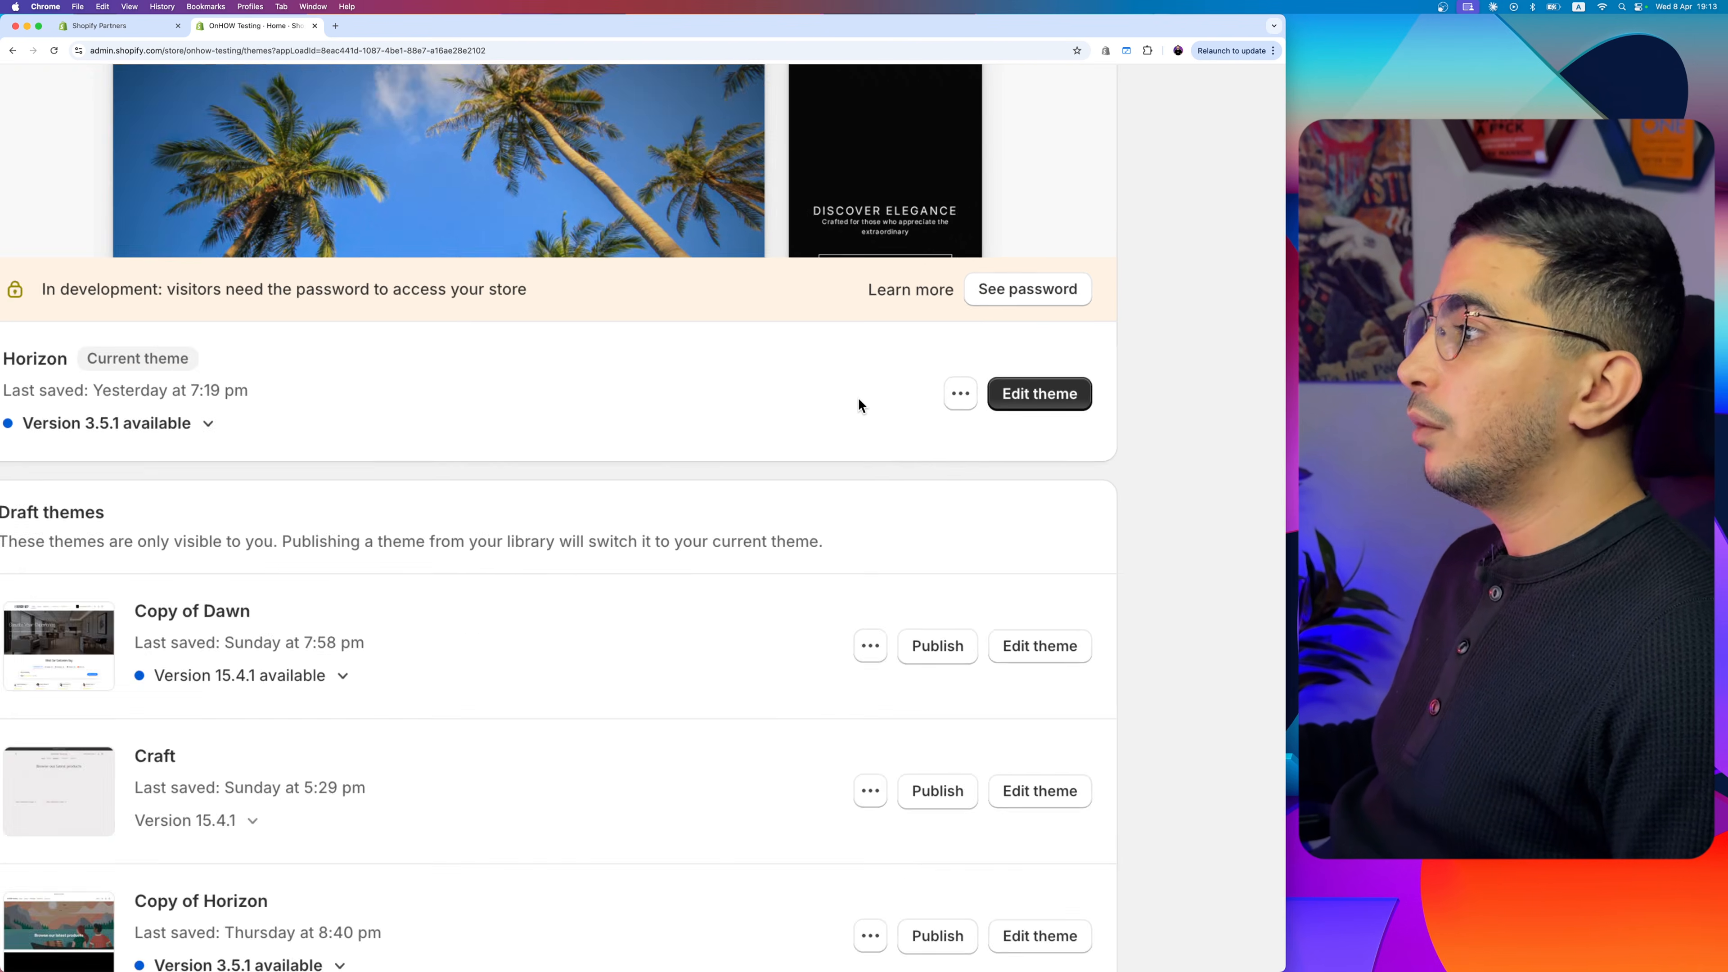
pyautogui.hscroll(2, 858, 398)
pyautogui.click(857, 399)
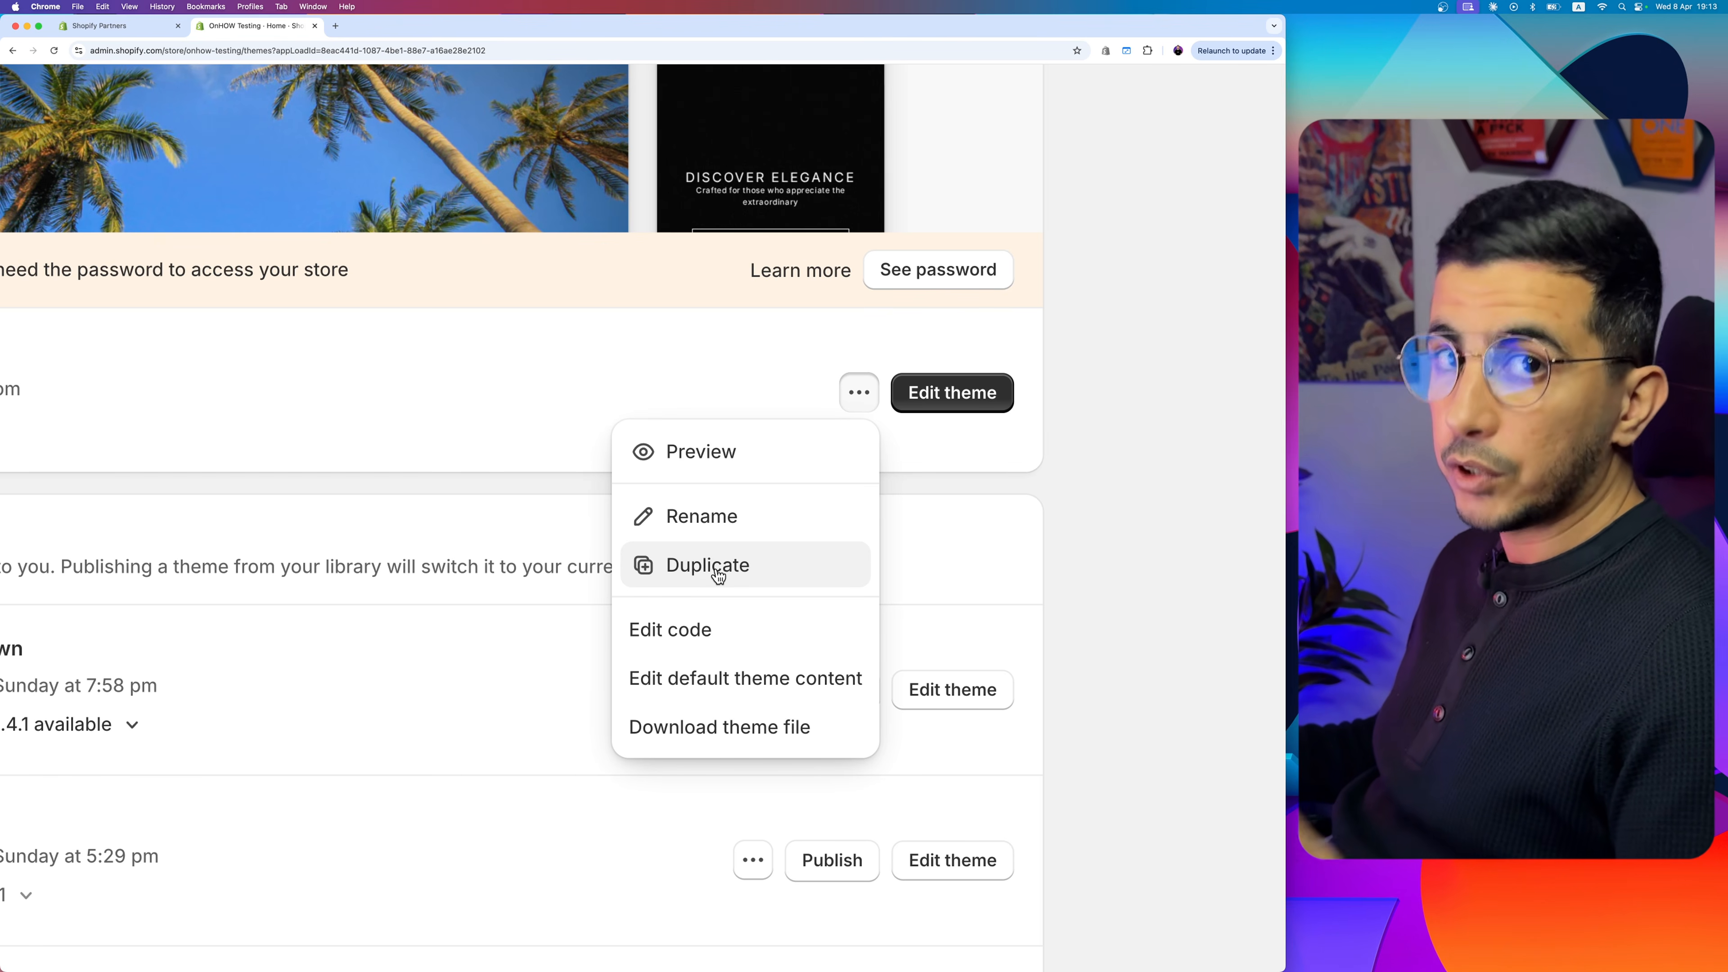
pyautogui.click(459, 382)
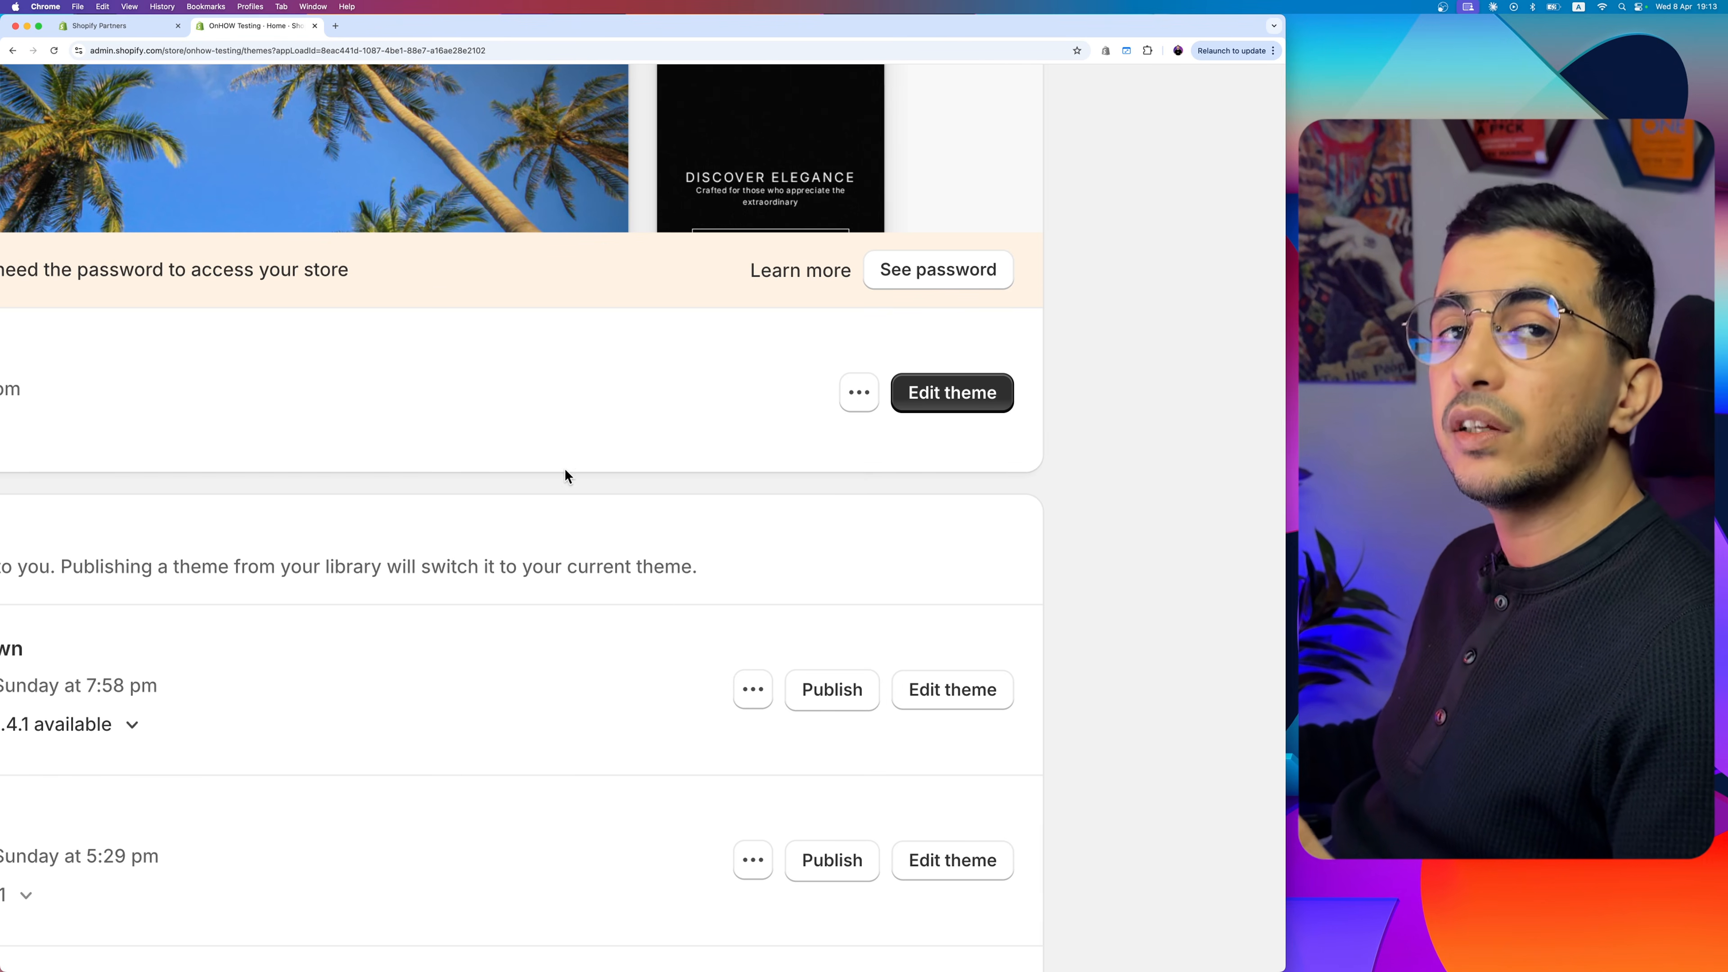
pyautogui.scroll(-1, 564, 468)
pyautogui.click(757, 626)
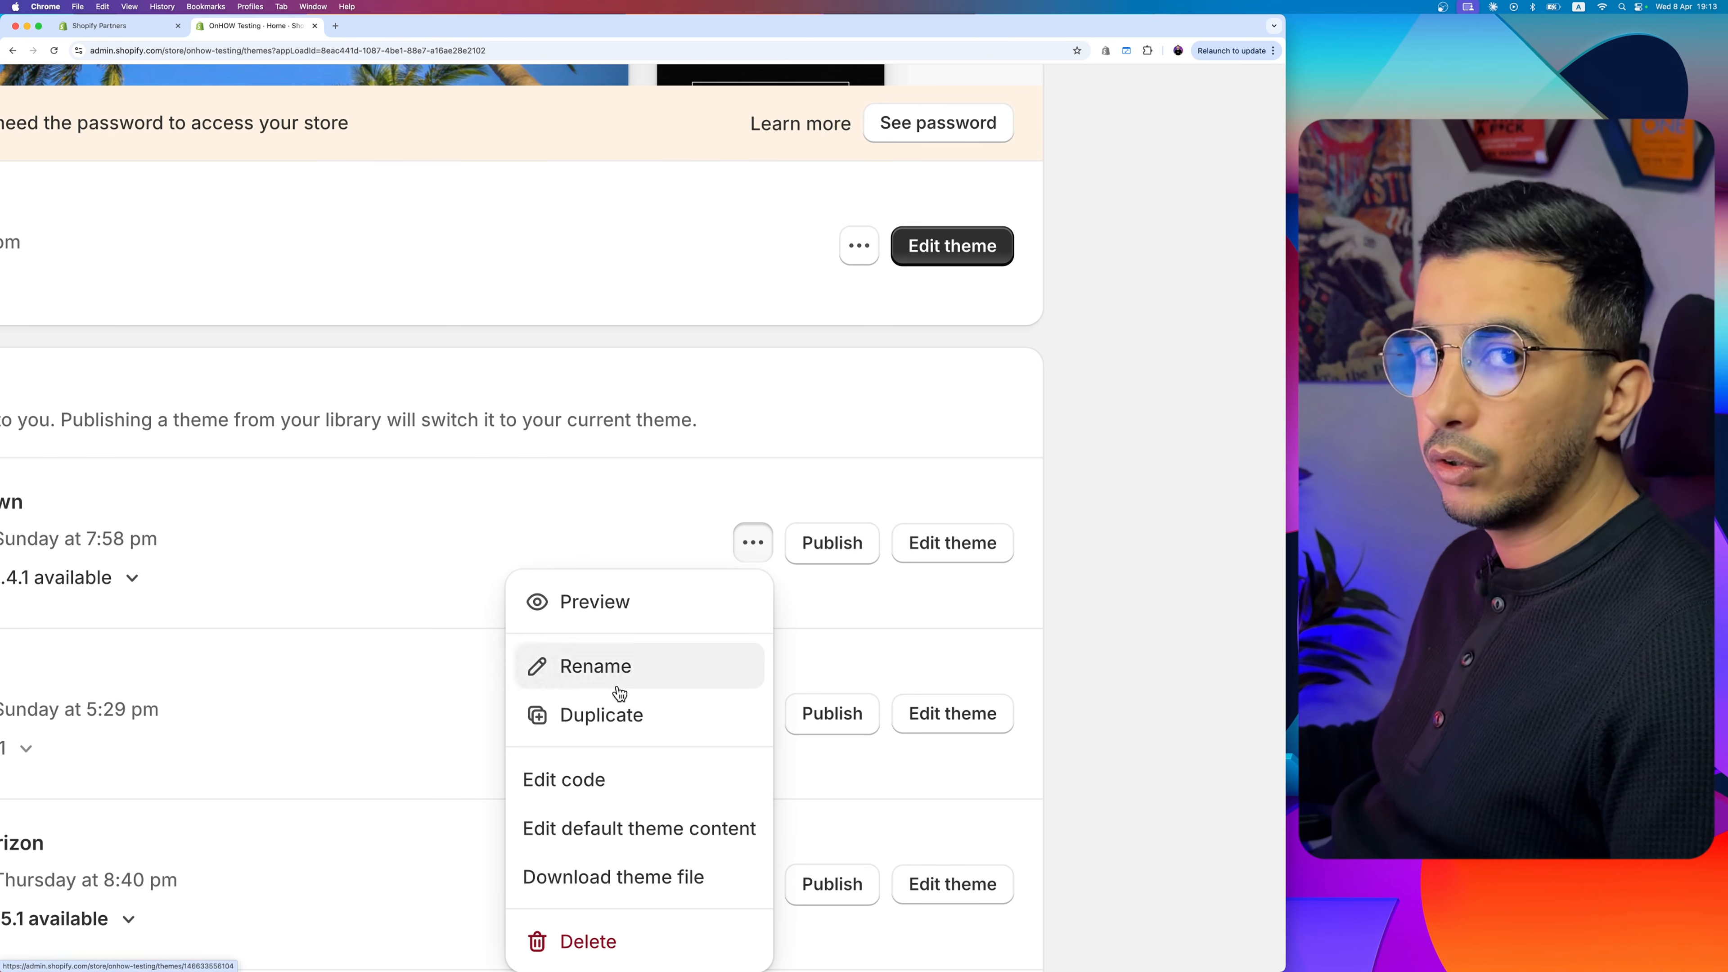
pyautogui.click(717, 406)
pyautogui.scroll(1, 749, 395)
pyautogui.scroll(-1, 816, 340)
# Step: Open the code editor for the current Horizon theme
pyautogui.click(859, 311)
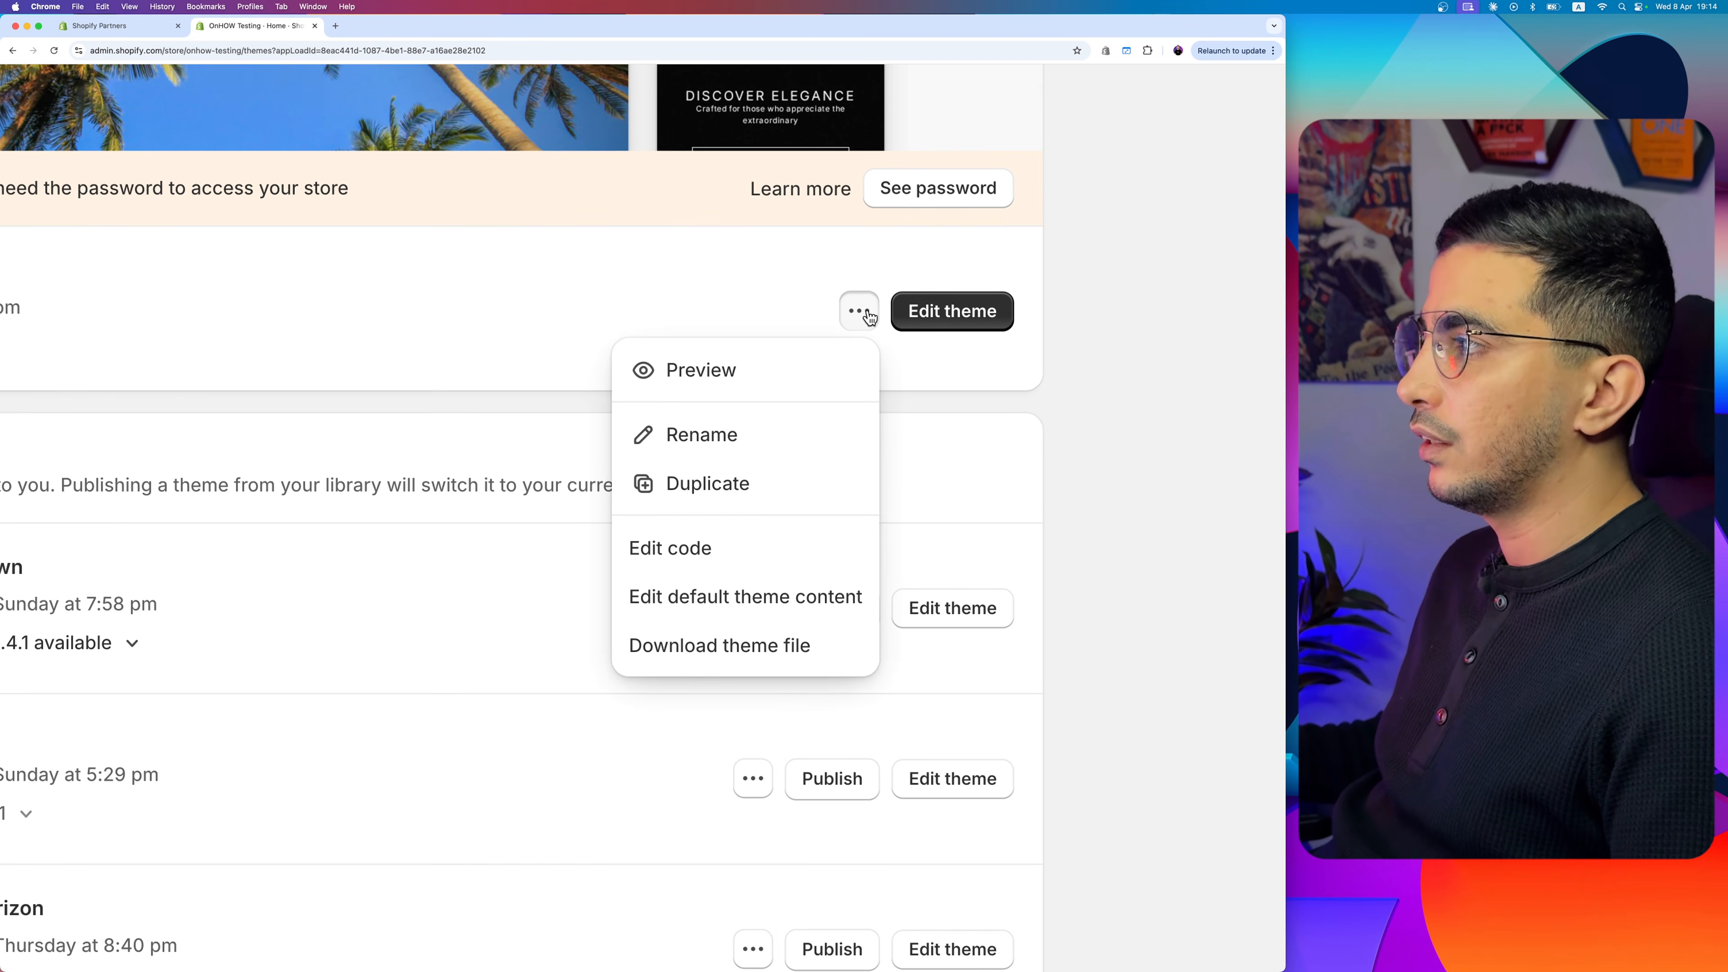
pyautogui.click(689, 551)
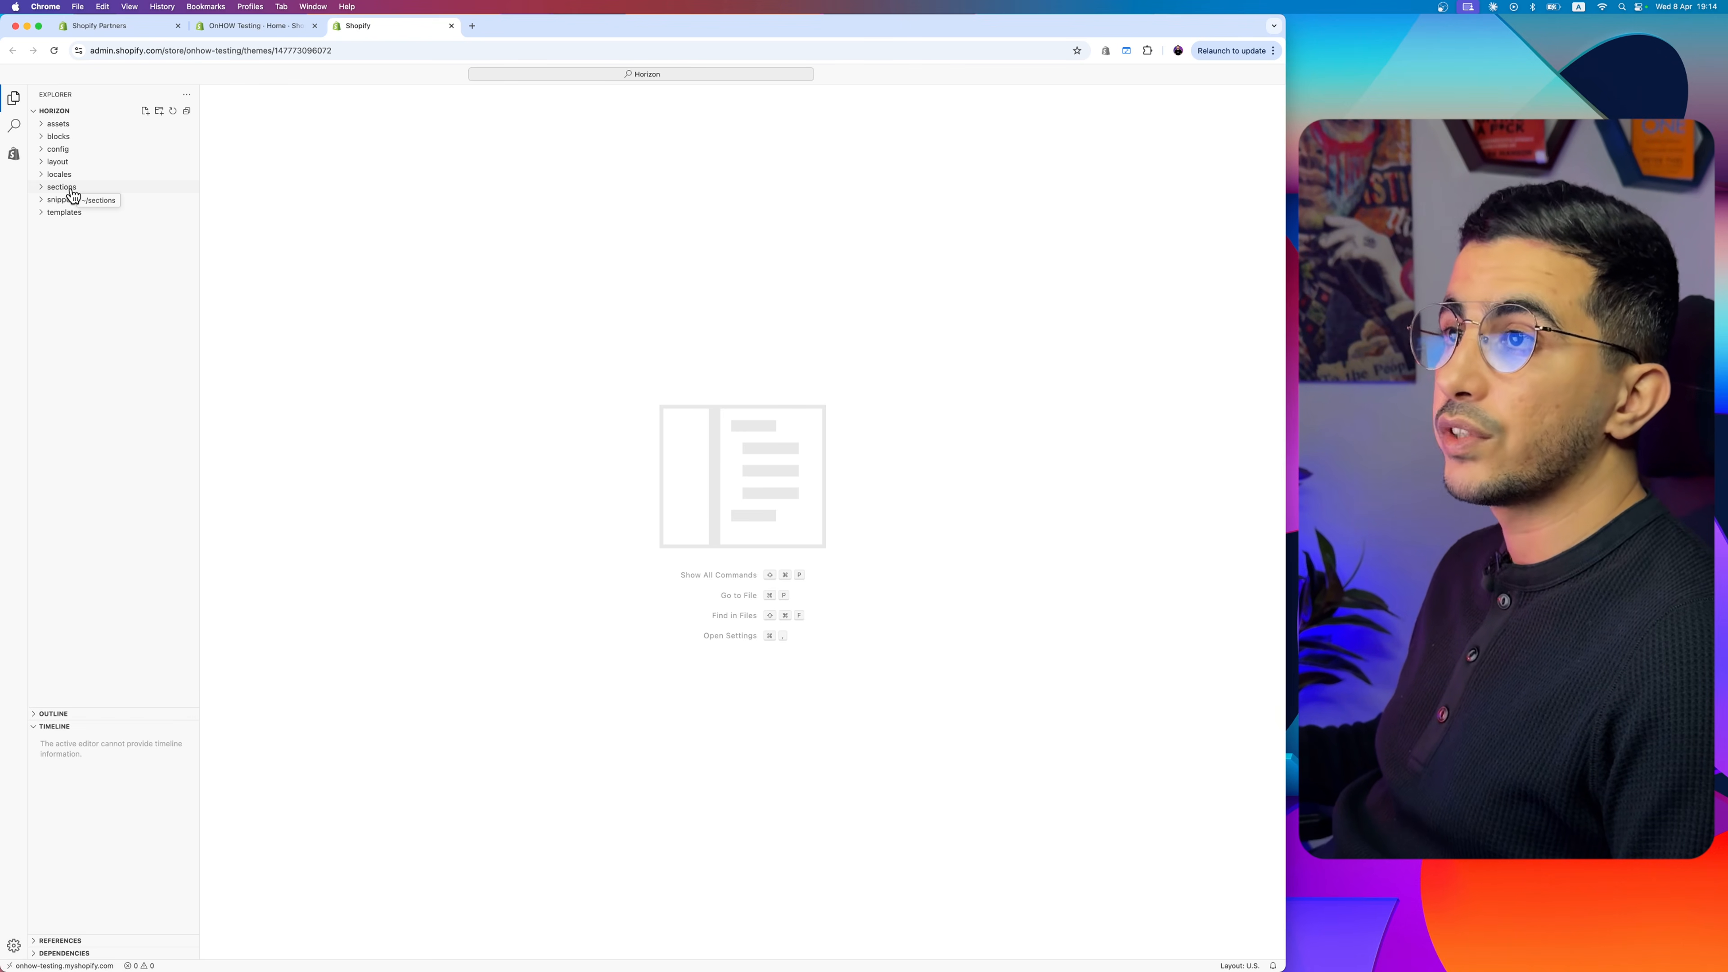
# Step: Create a new file named email-popup.liquid in the sections folder
pyautogui.click(58, 187)
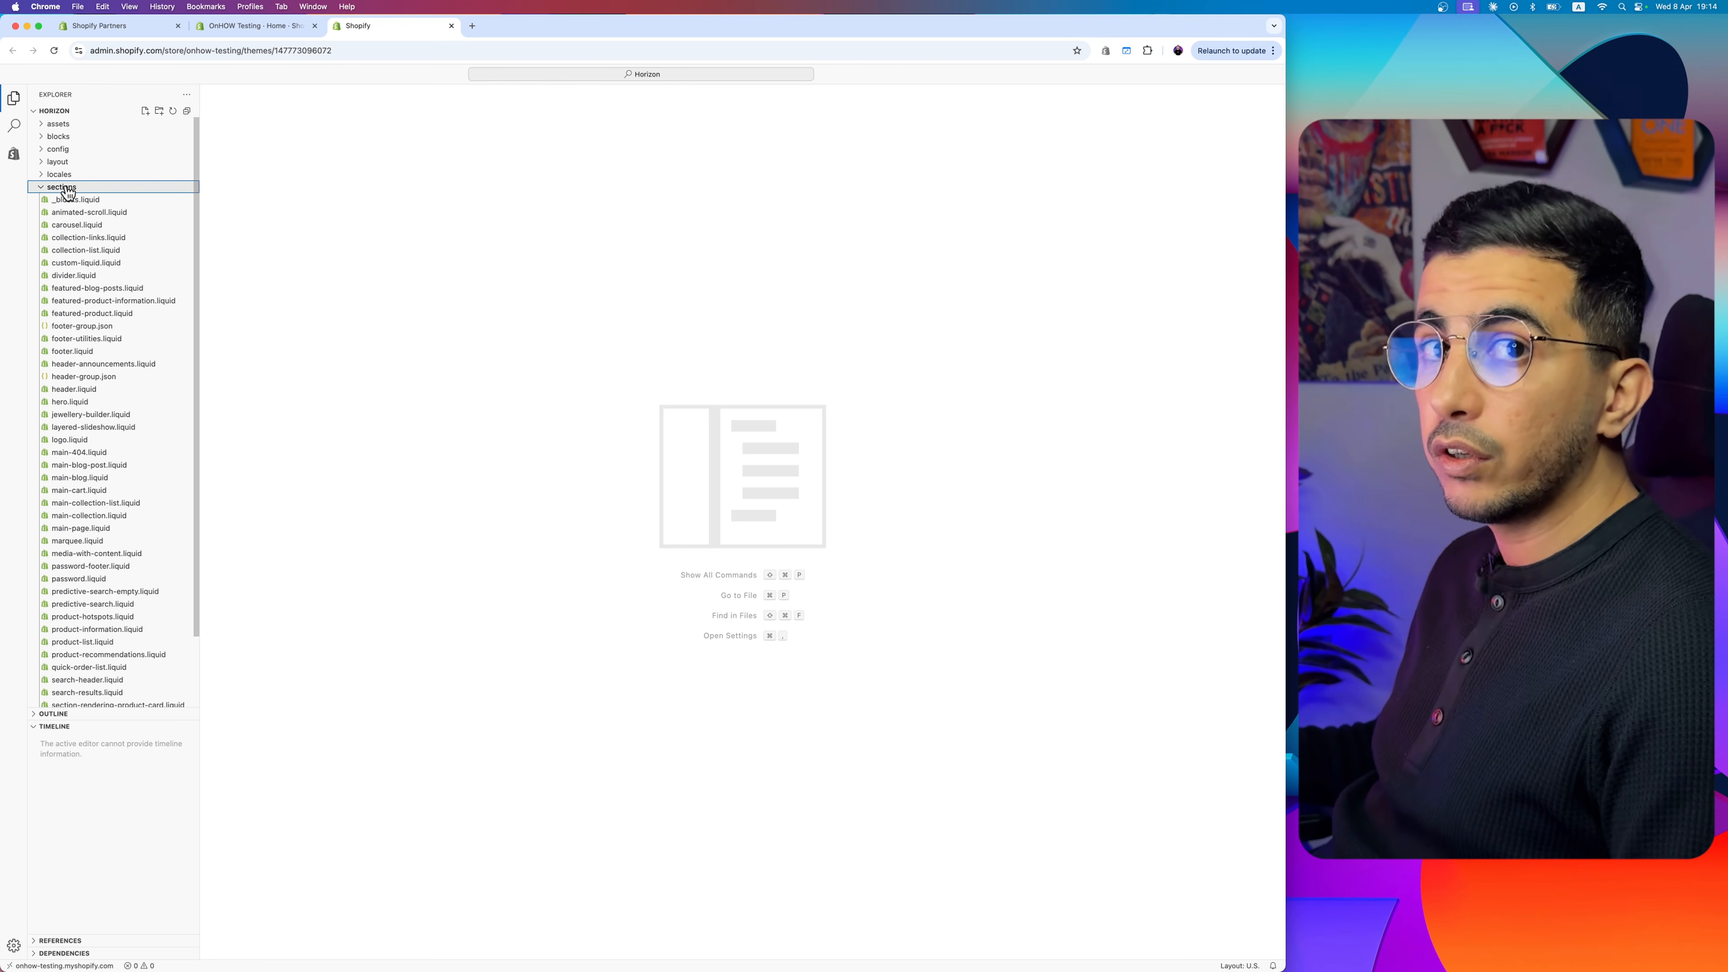
pyautogui.rightClick(67, 191)
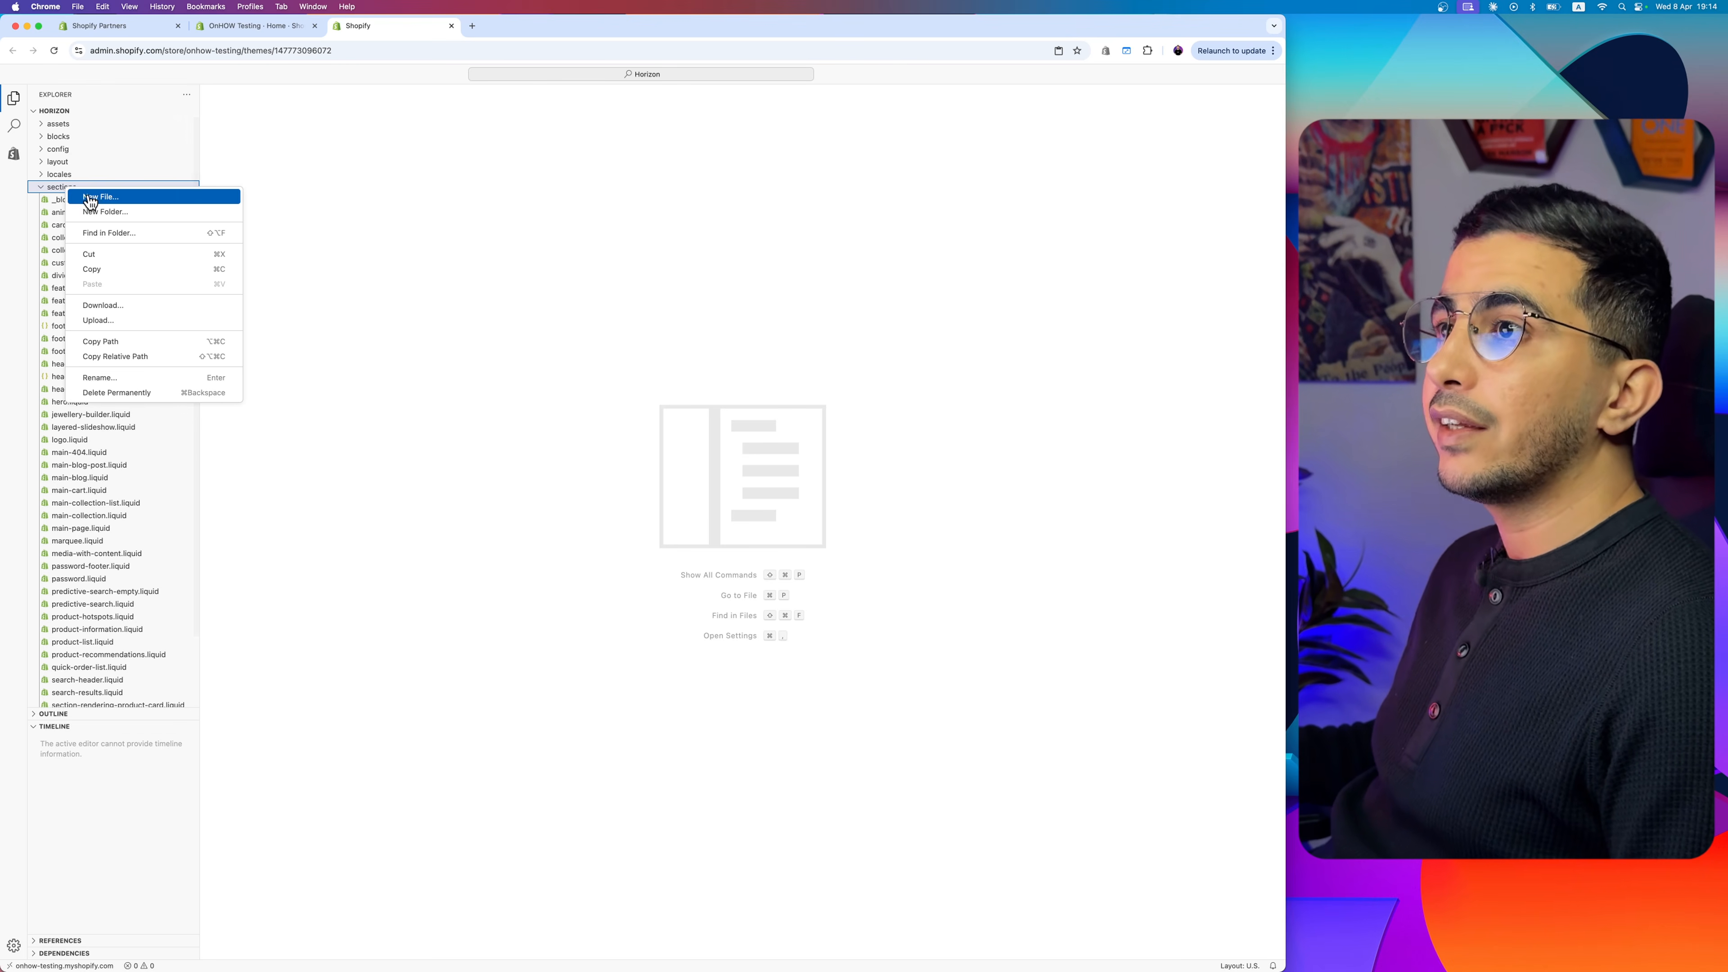
pyautogui.click(95, 198)
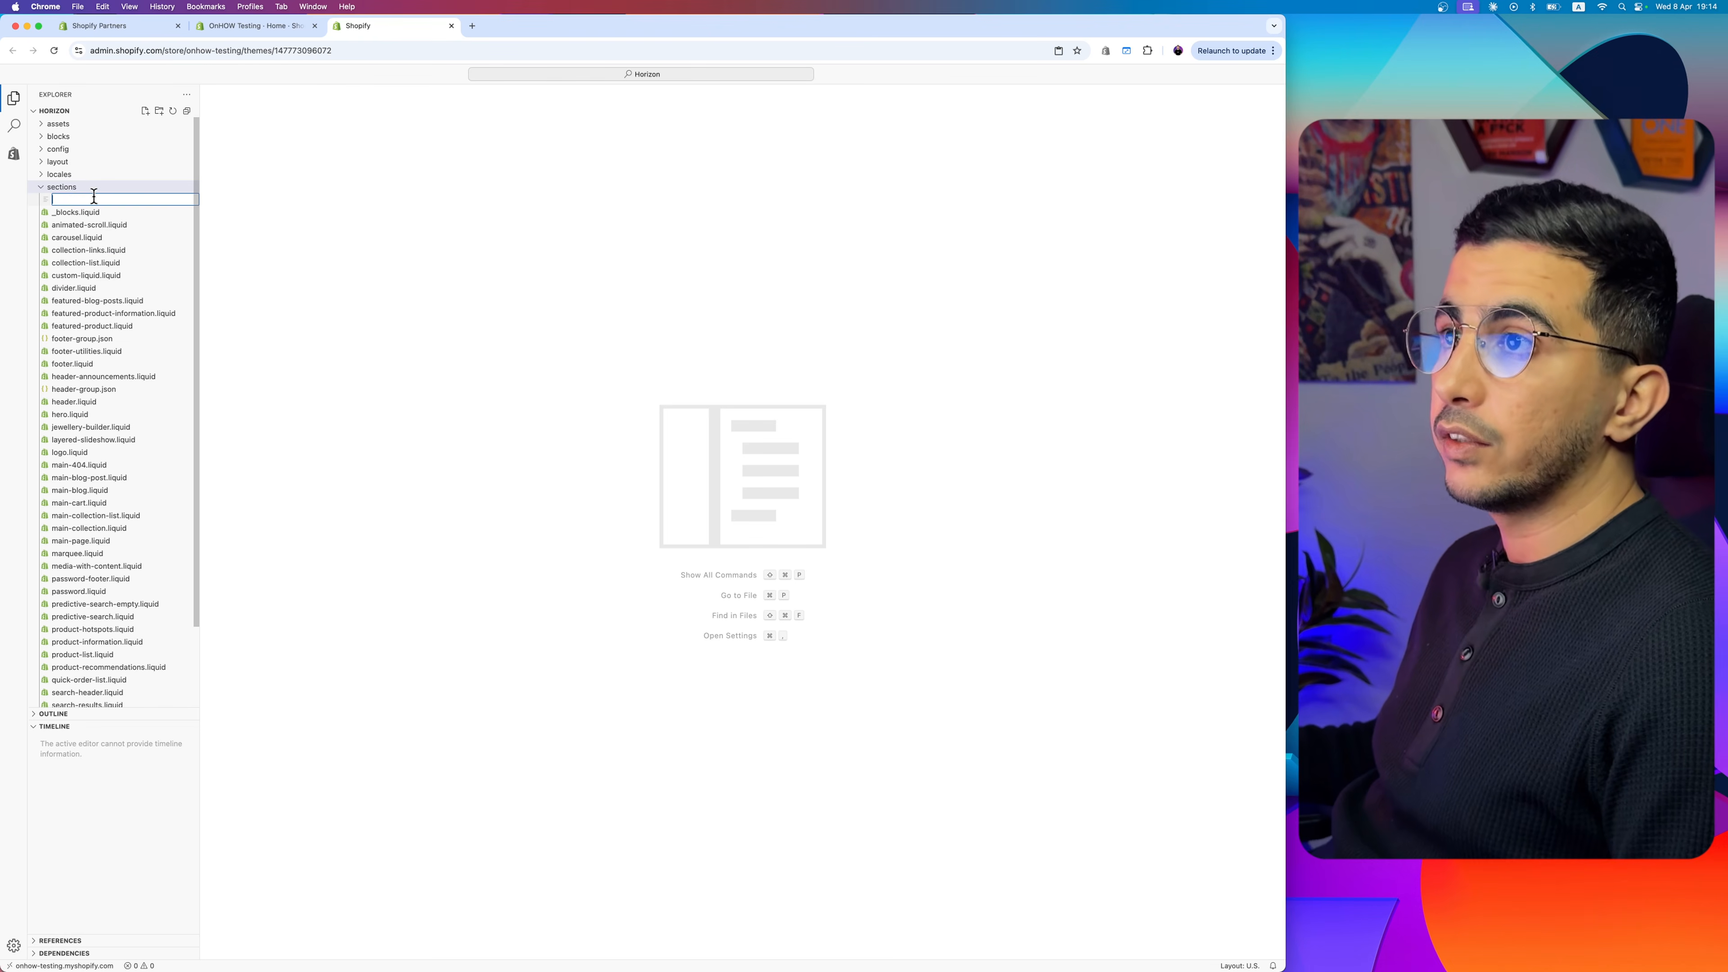
pyautogui.write('email')
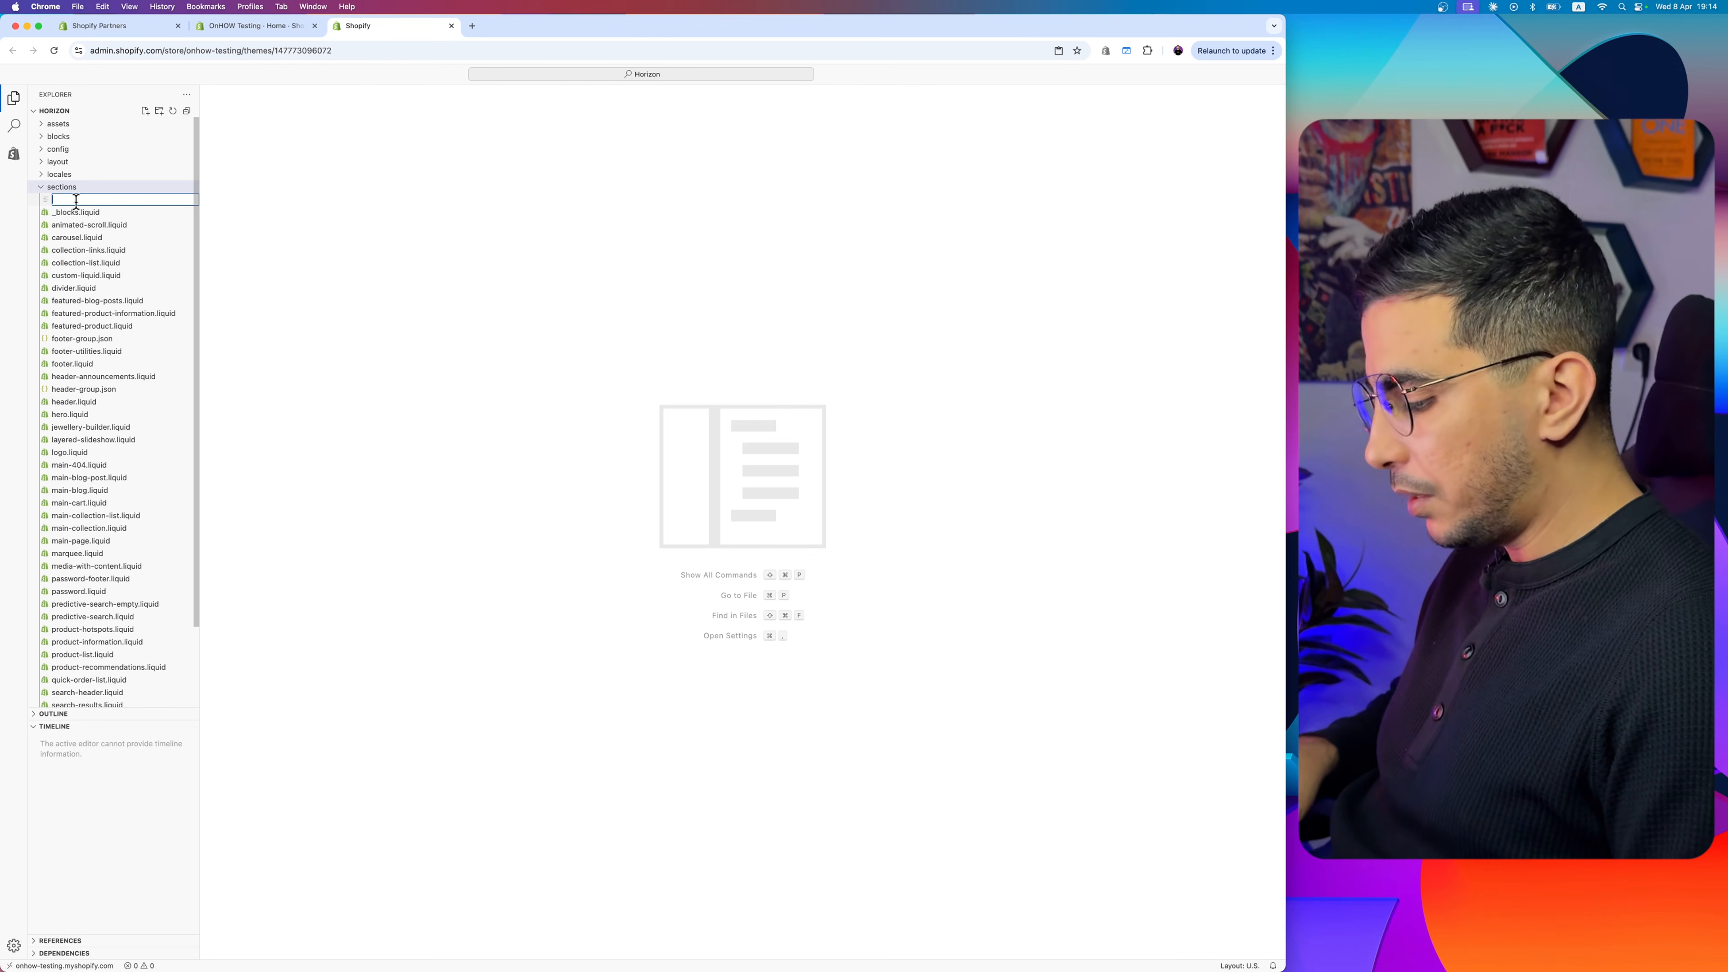
pyautogui.write('-popu')
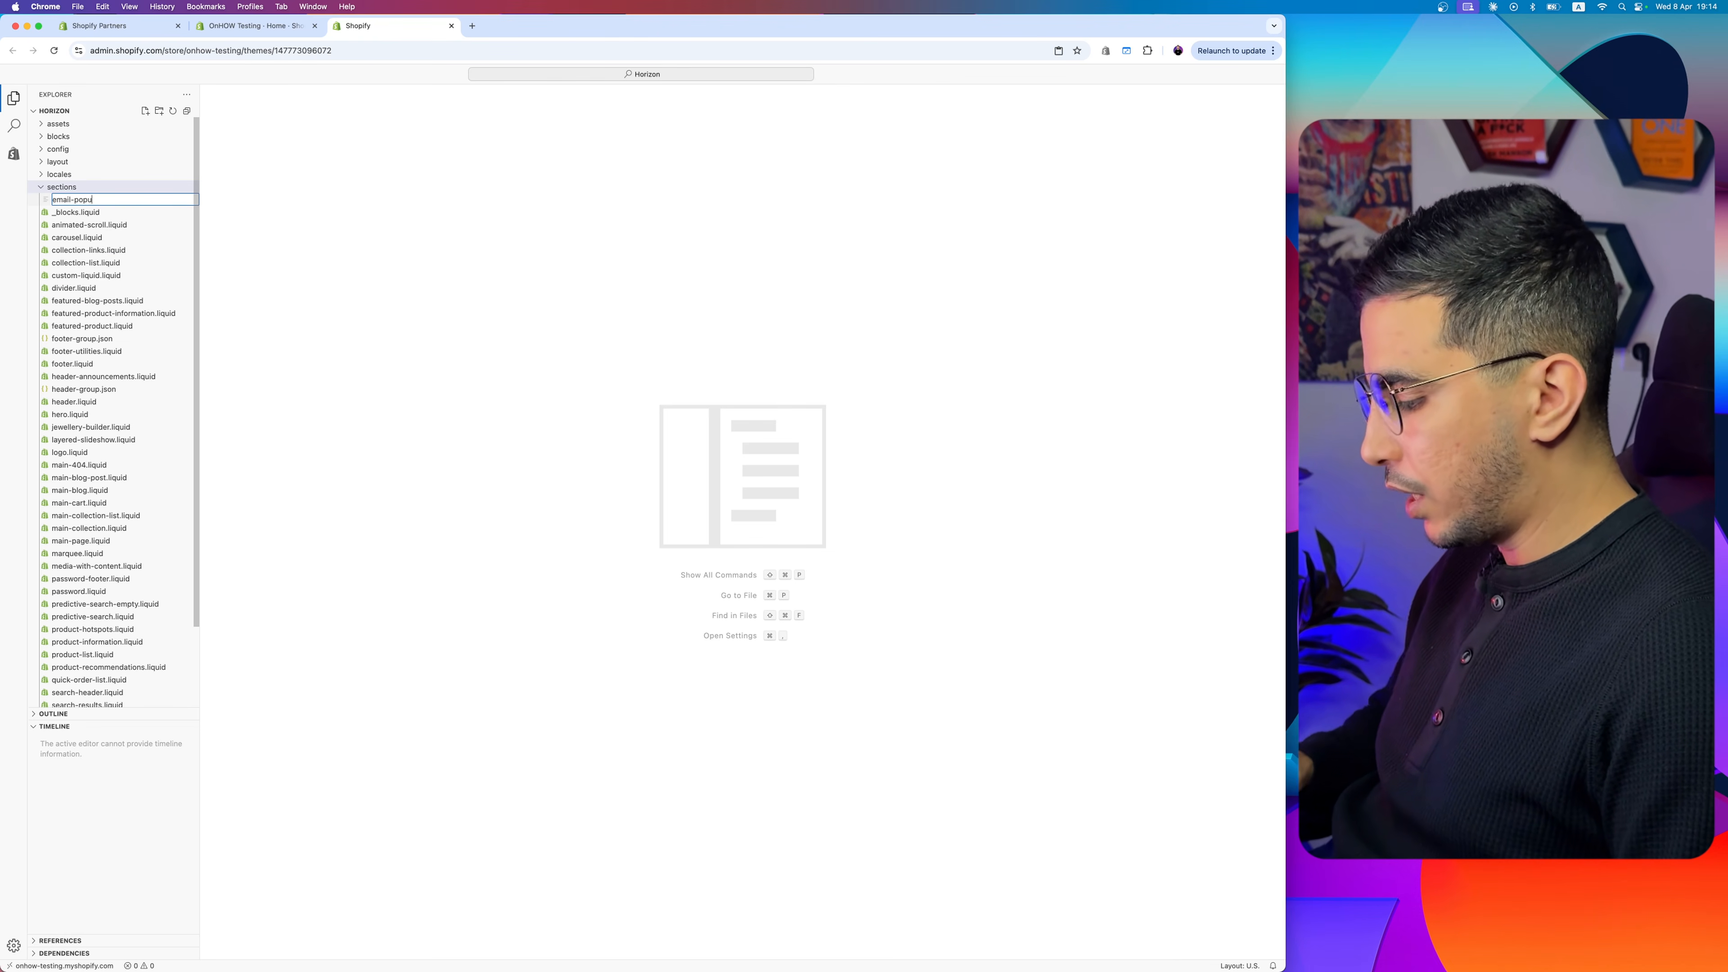
pyautogui.write('p.liquid')
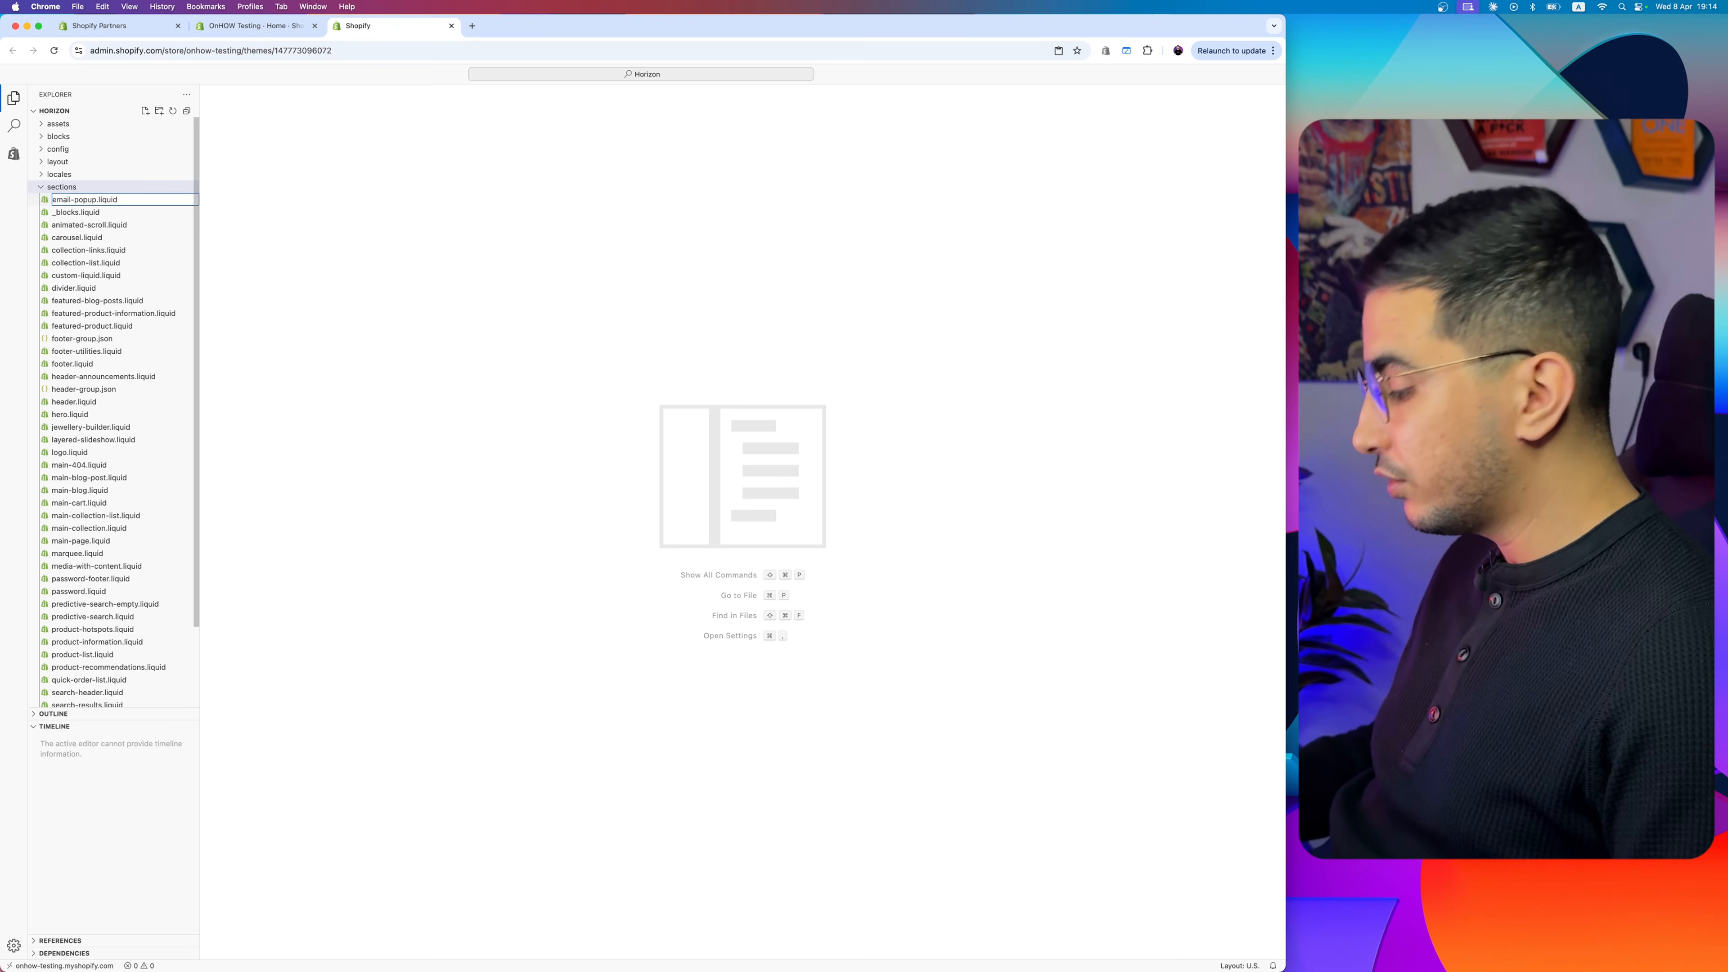
pyautogui.press('Return')
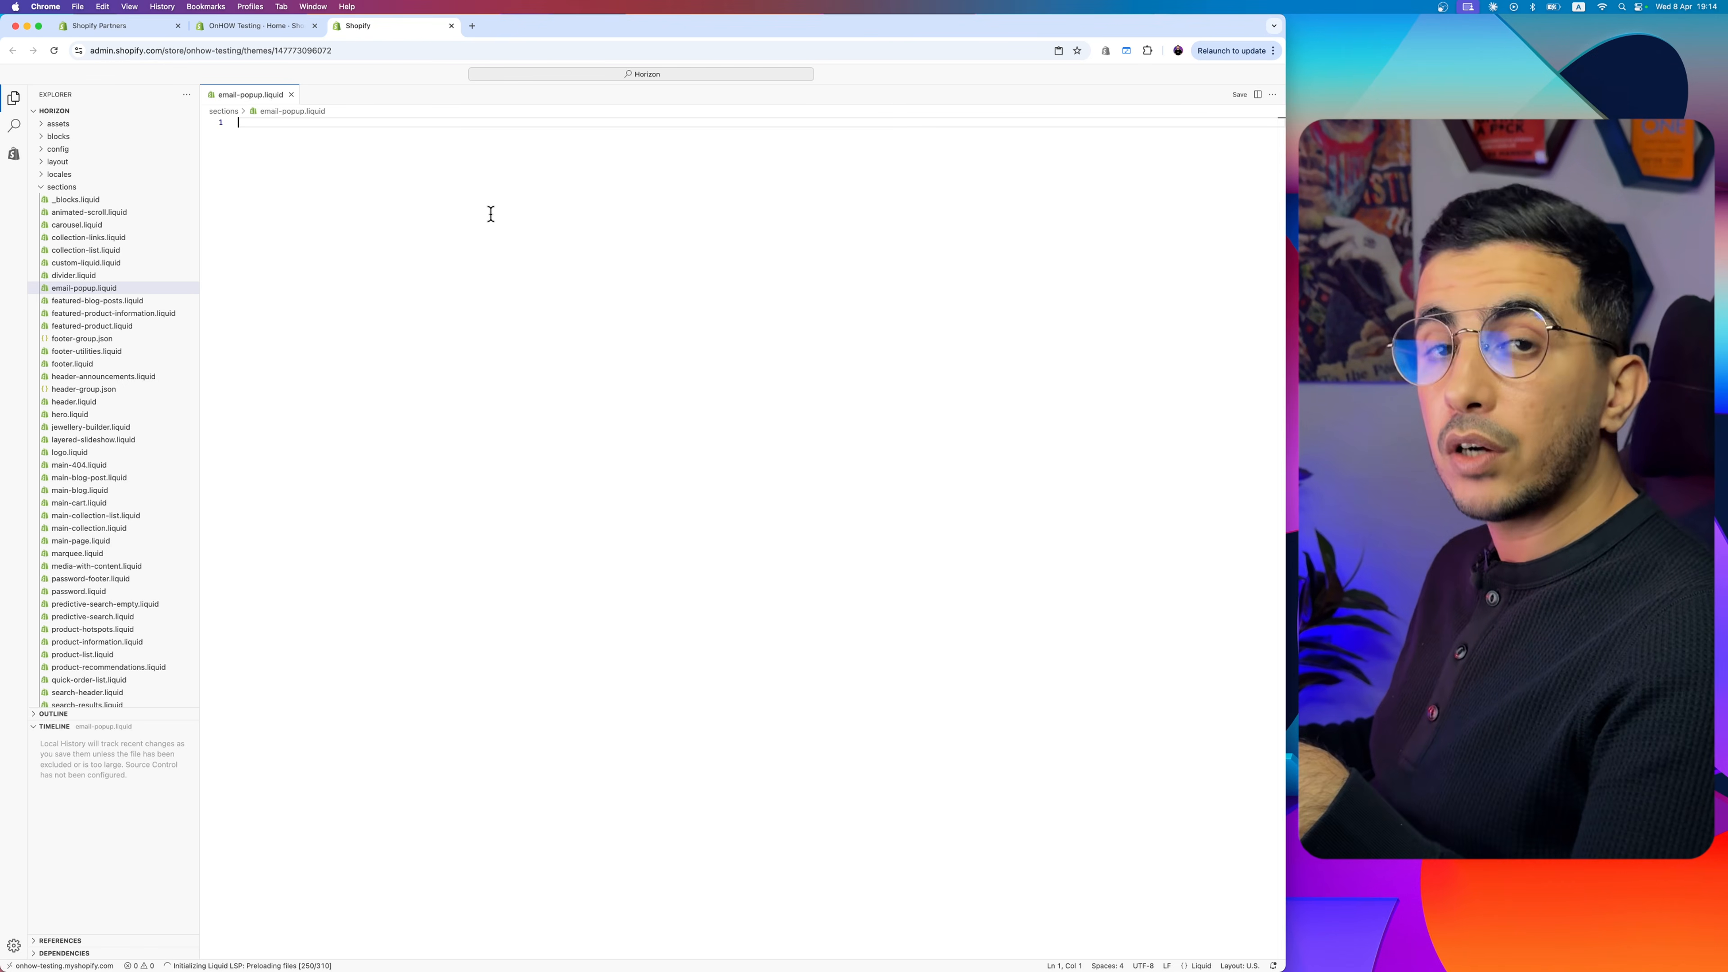
pyautogui.click(472, 26)
pyautogui.write('https://onhow.codes/?p=1450')
pyautogui.press('Return')
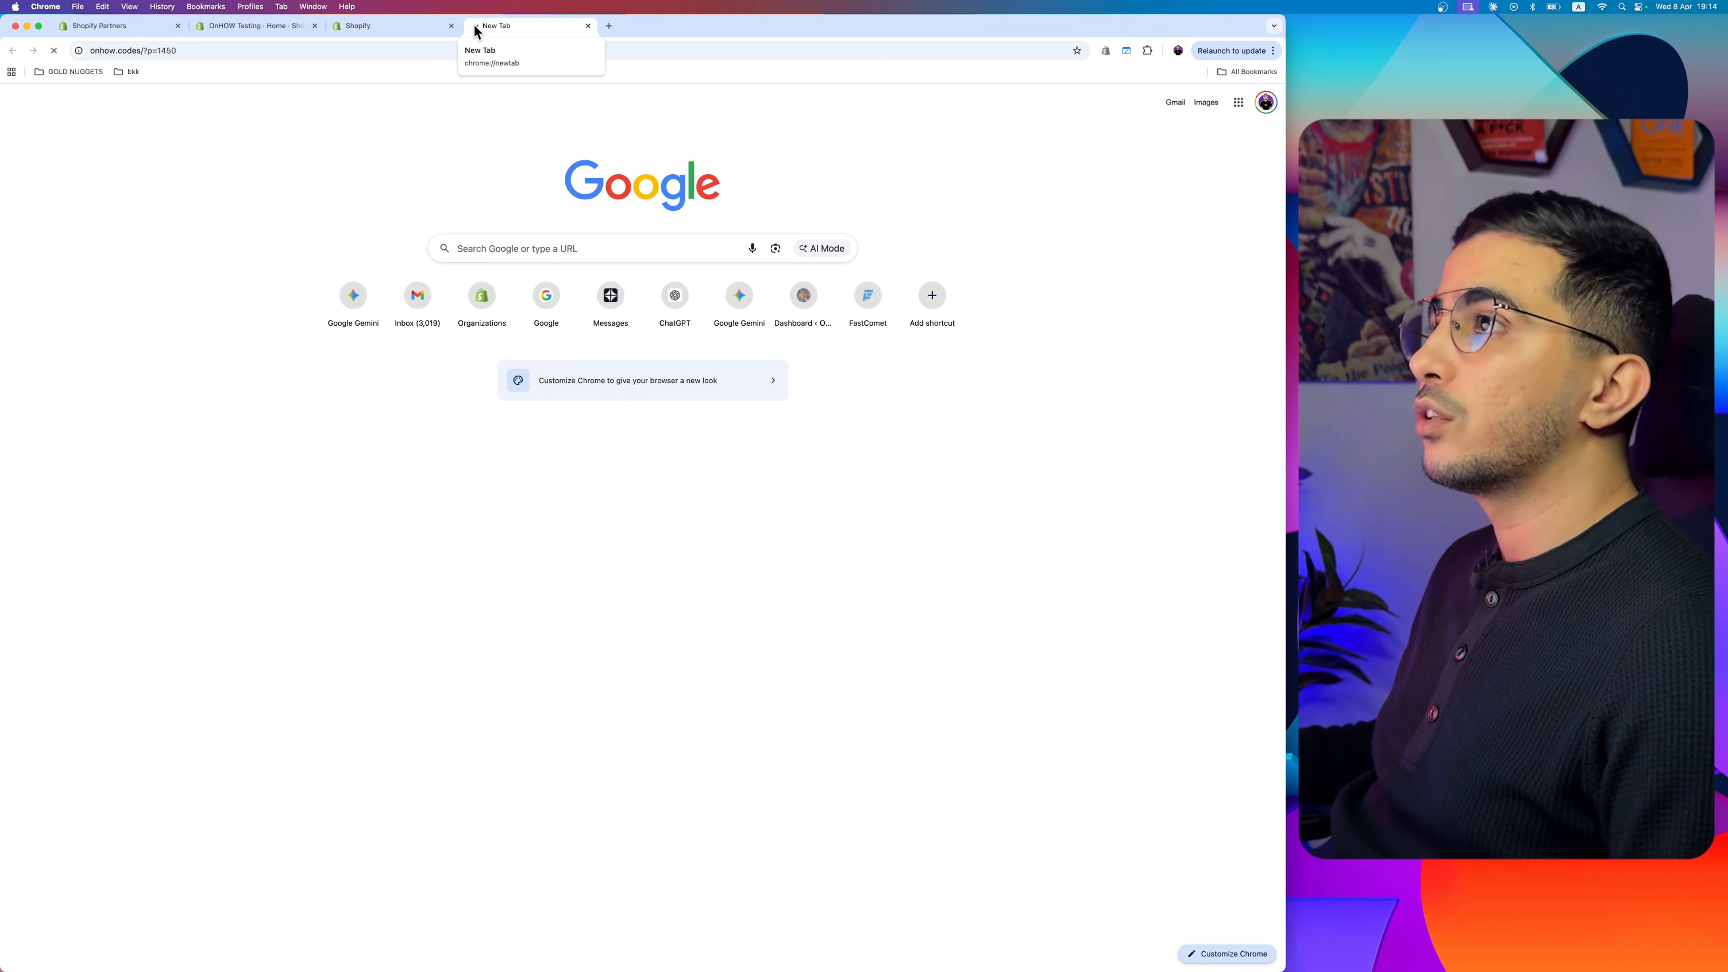
pyautogui.scroll(-5, 354, 347)
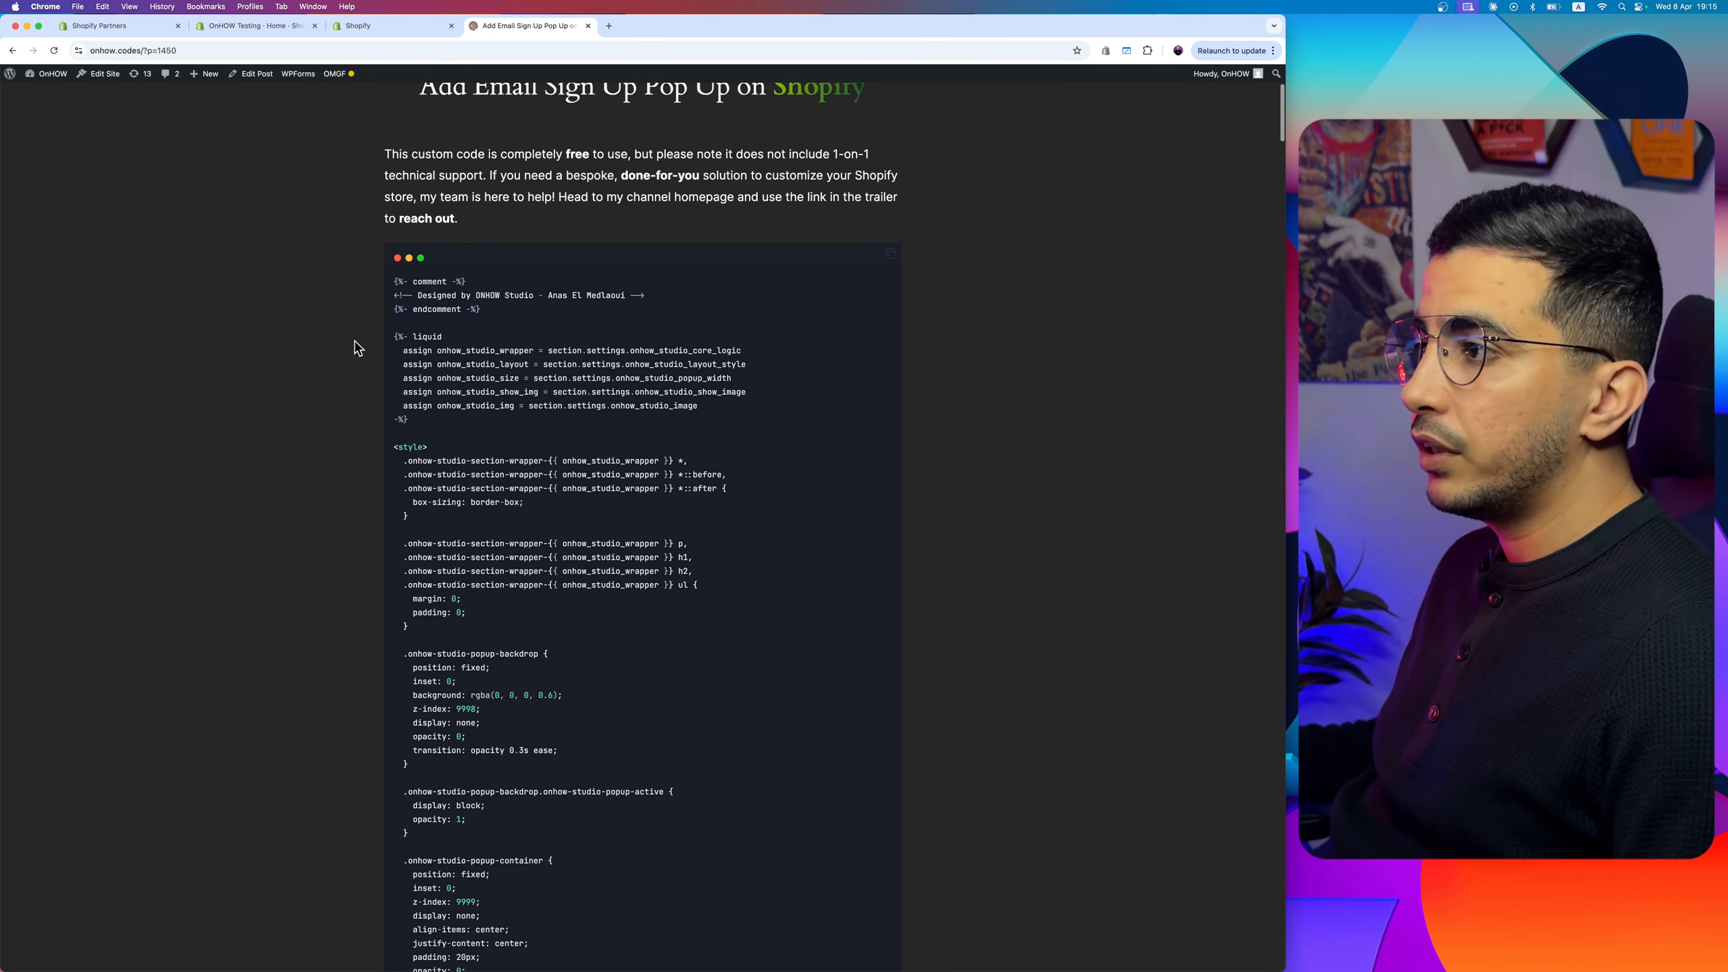
pyautogui.scroll(-3, 619, 605)
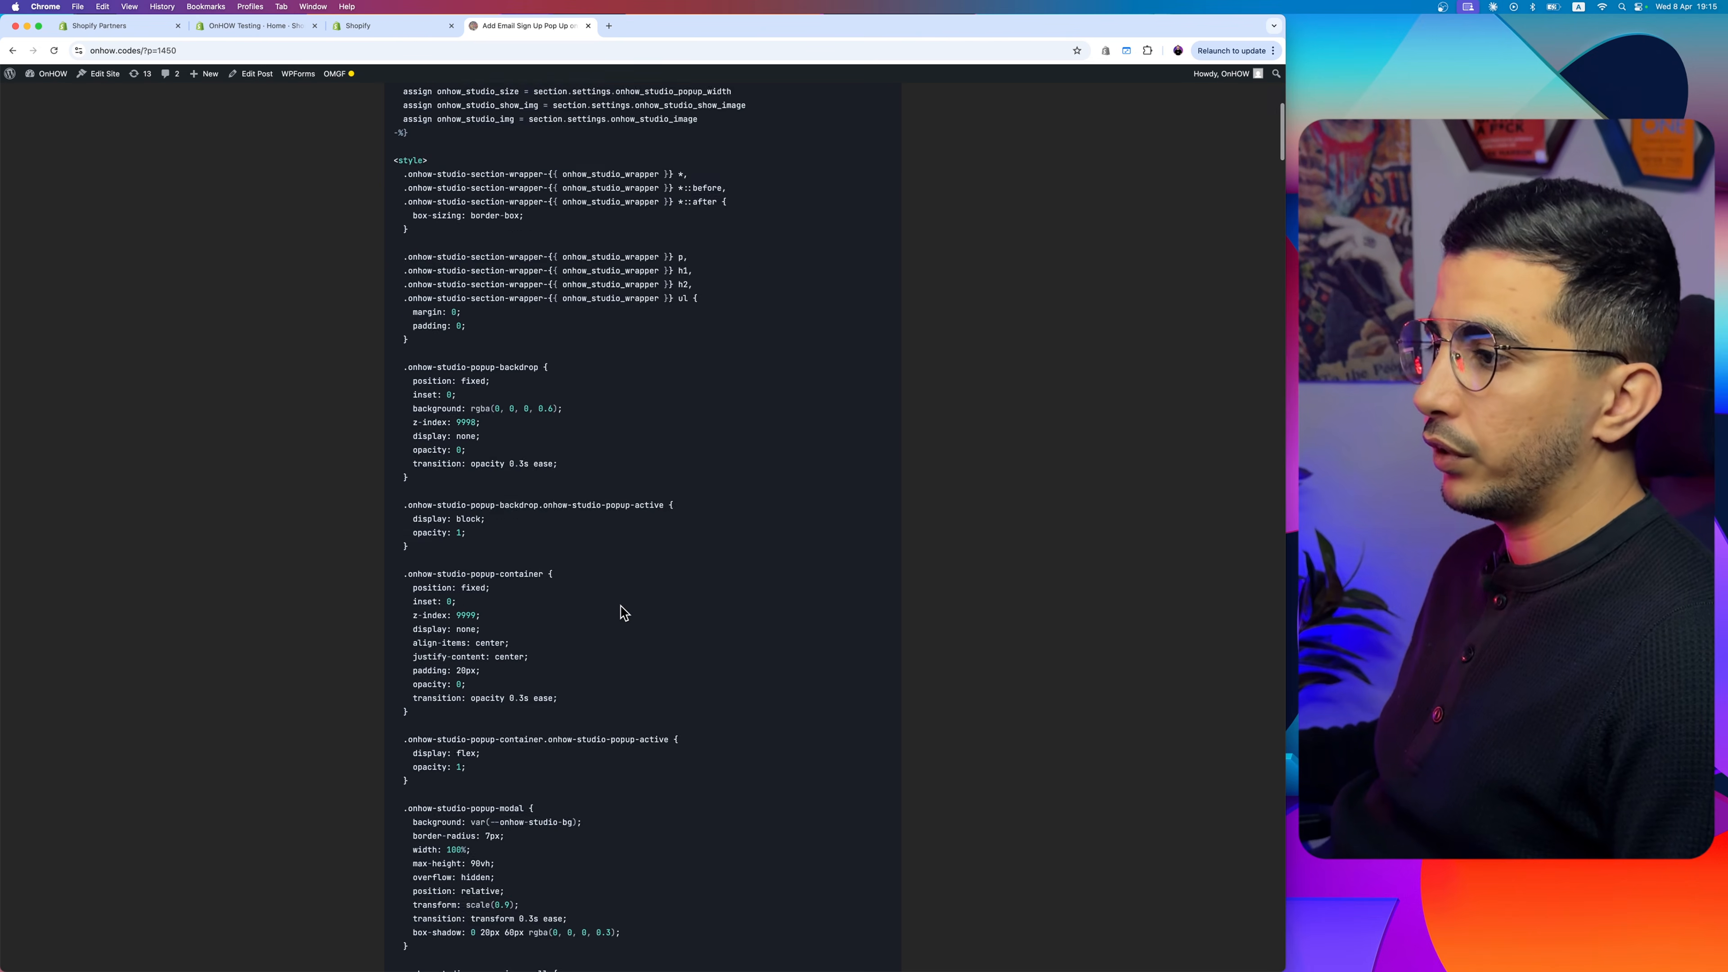
pyautogui.scroll(8, 619, 605)
pyautogui.scroll(5, 881, 558)
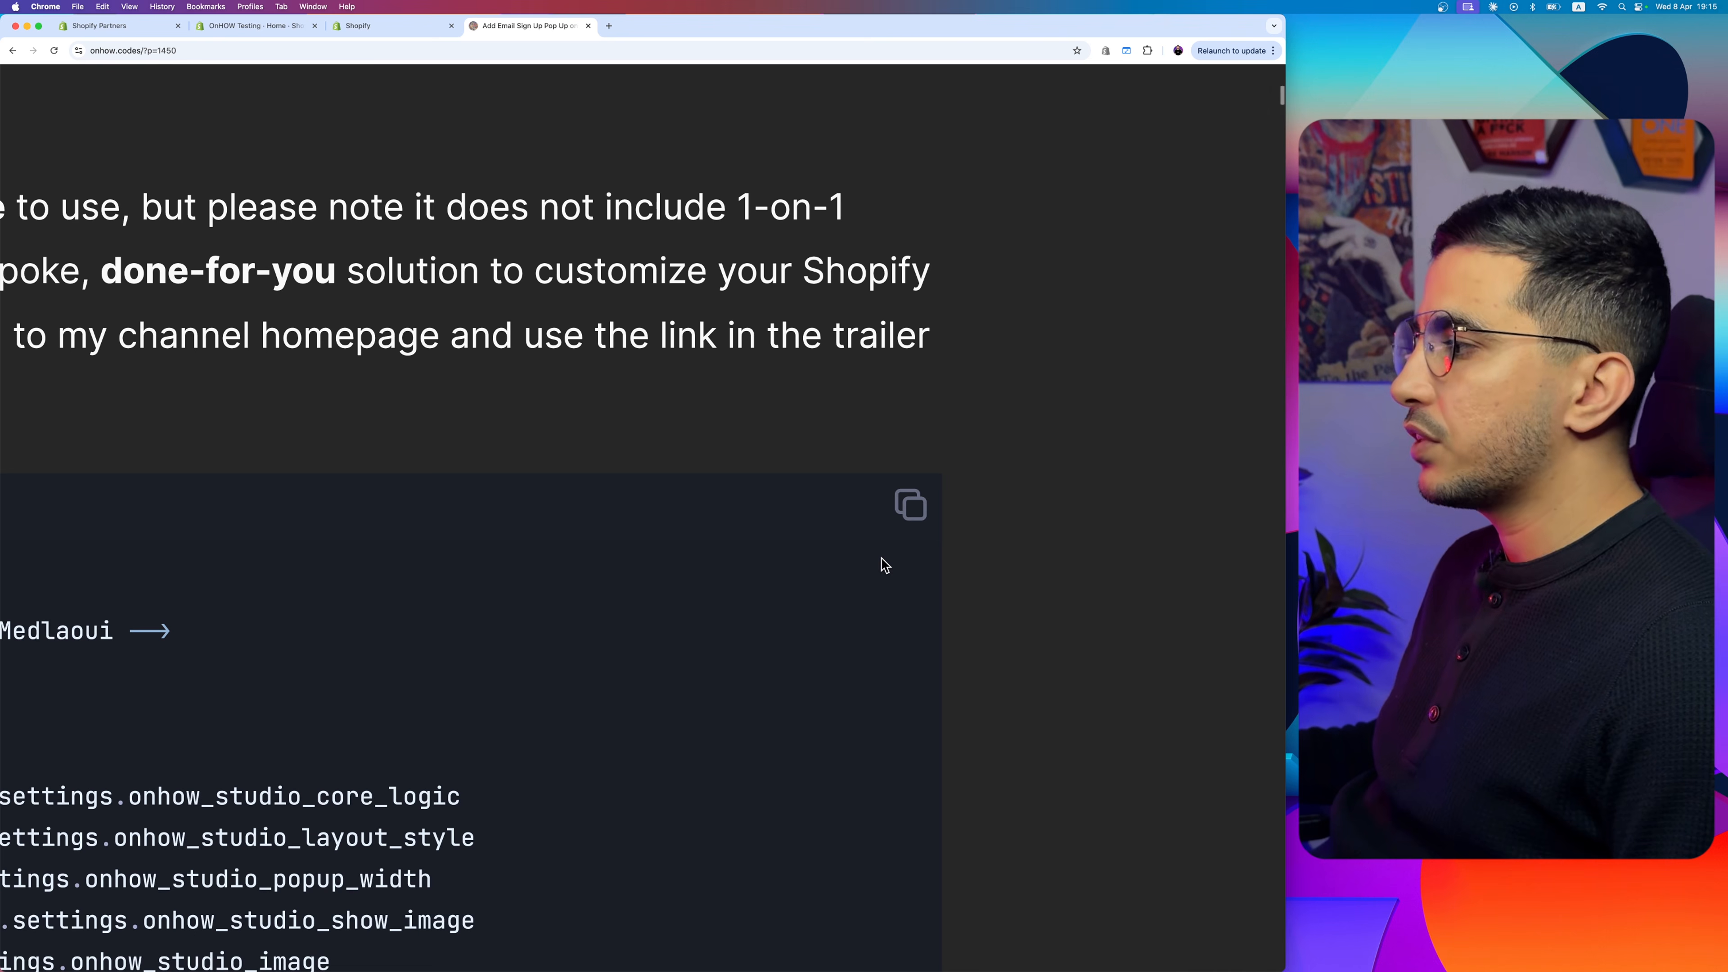
pyautogui.click(911, 506)
pyautogui.press('super+0')
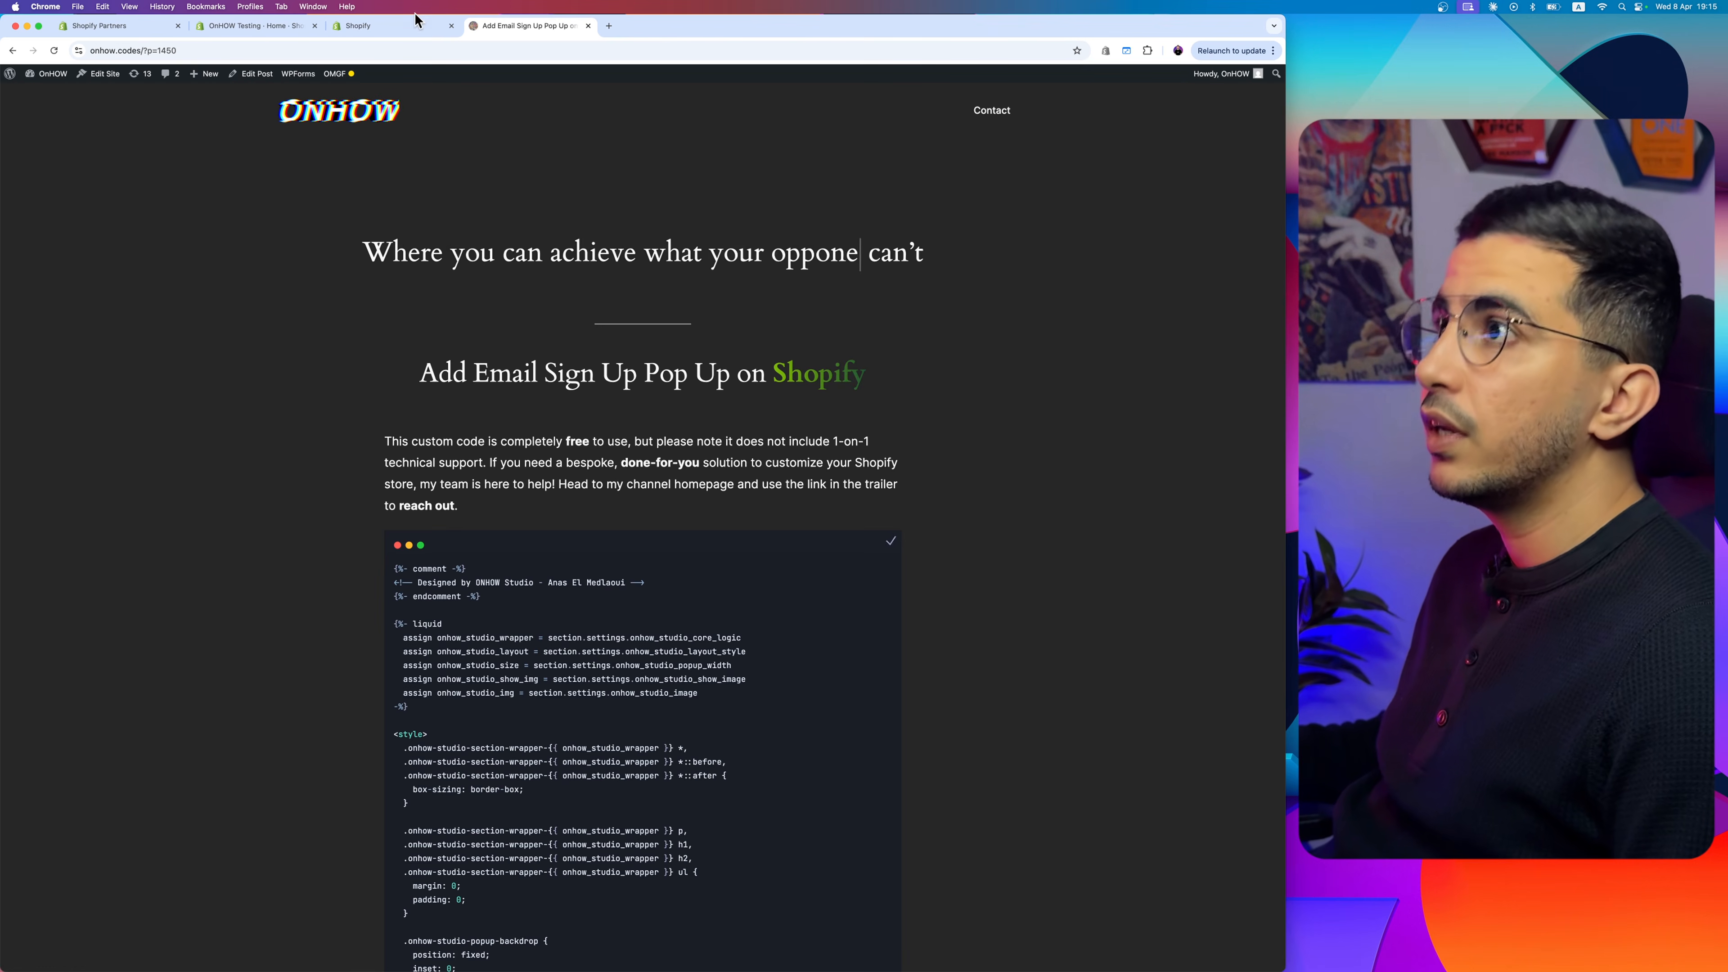
# Step: Paste the copied code into the empty email-popup.liquid file in the theme code editor and save it
pyautogui.click(362, 28)
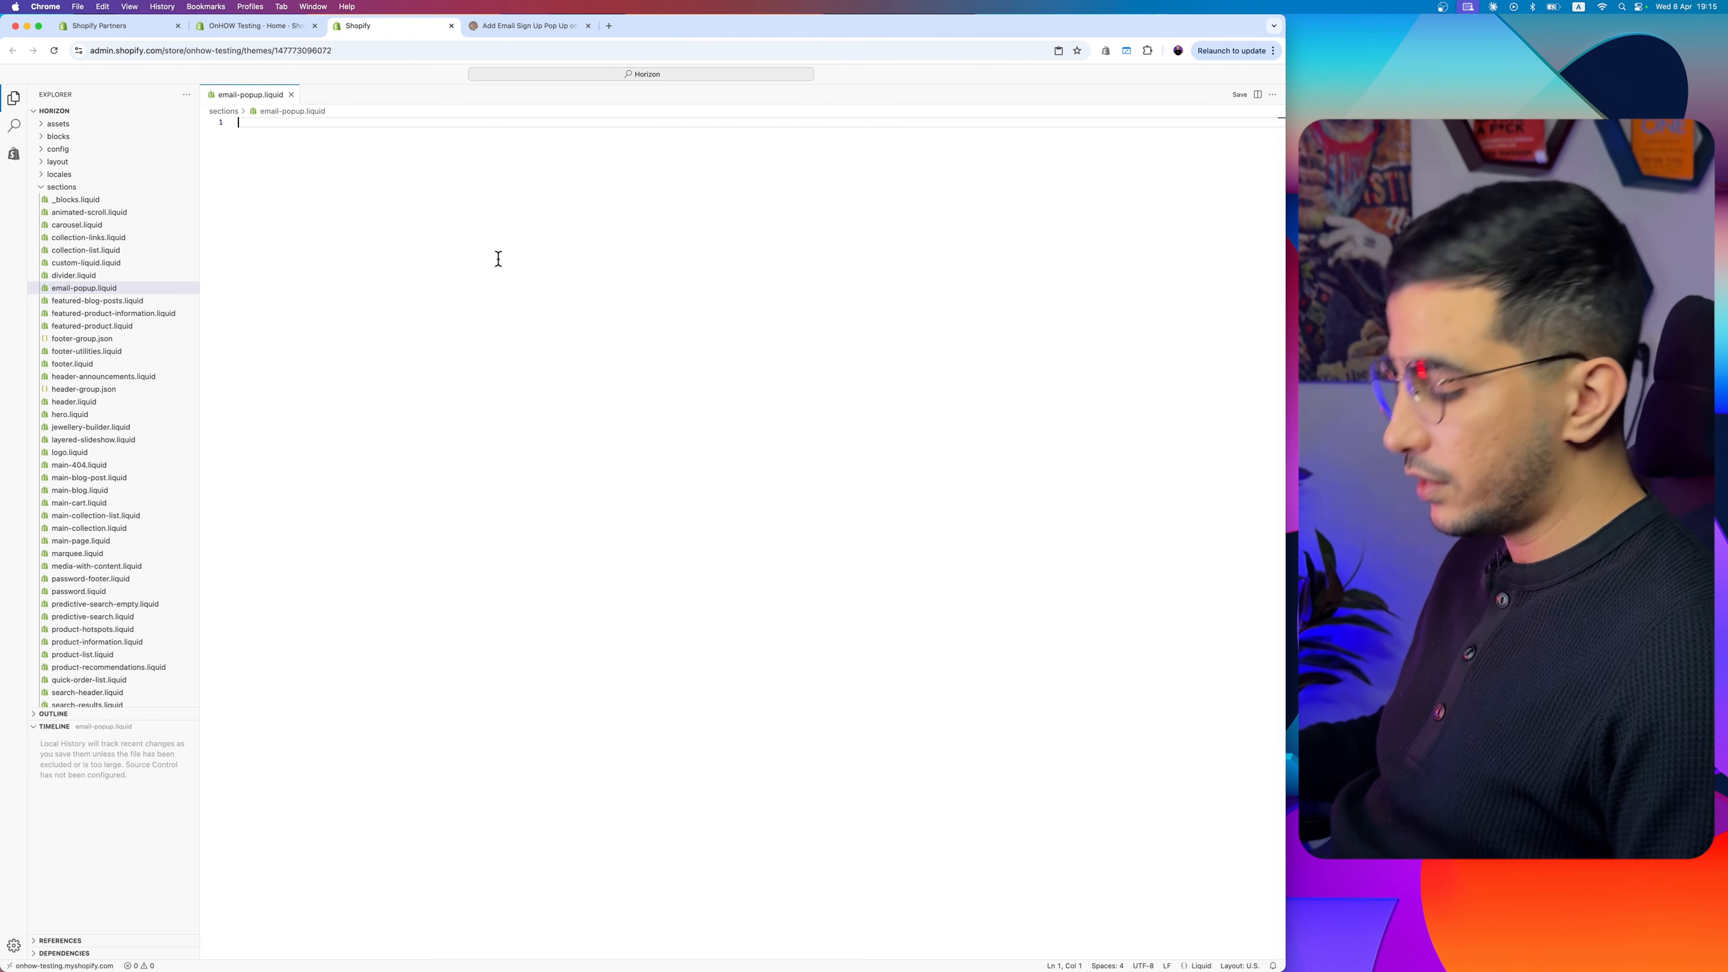
pyautogui.press('super+v')
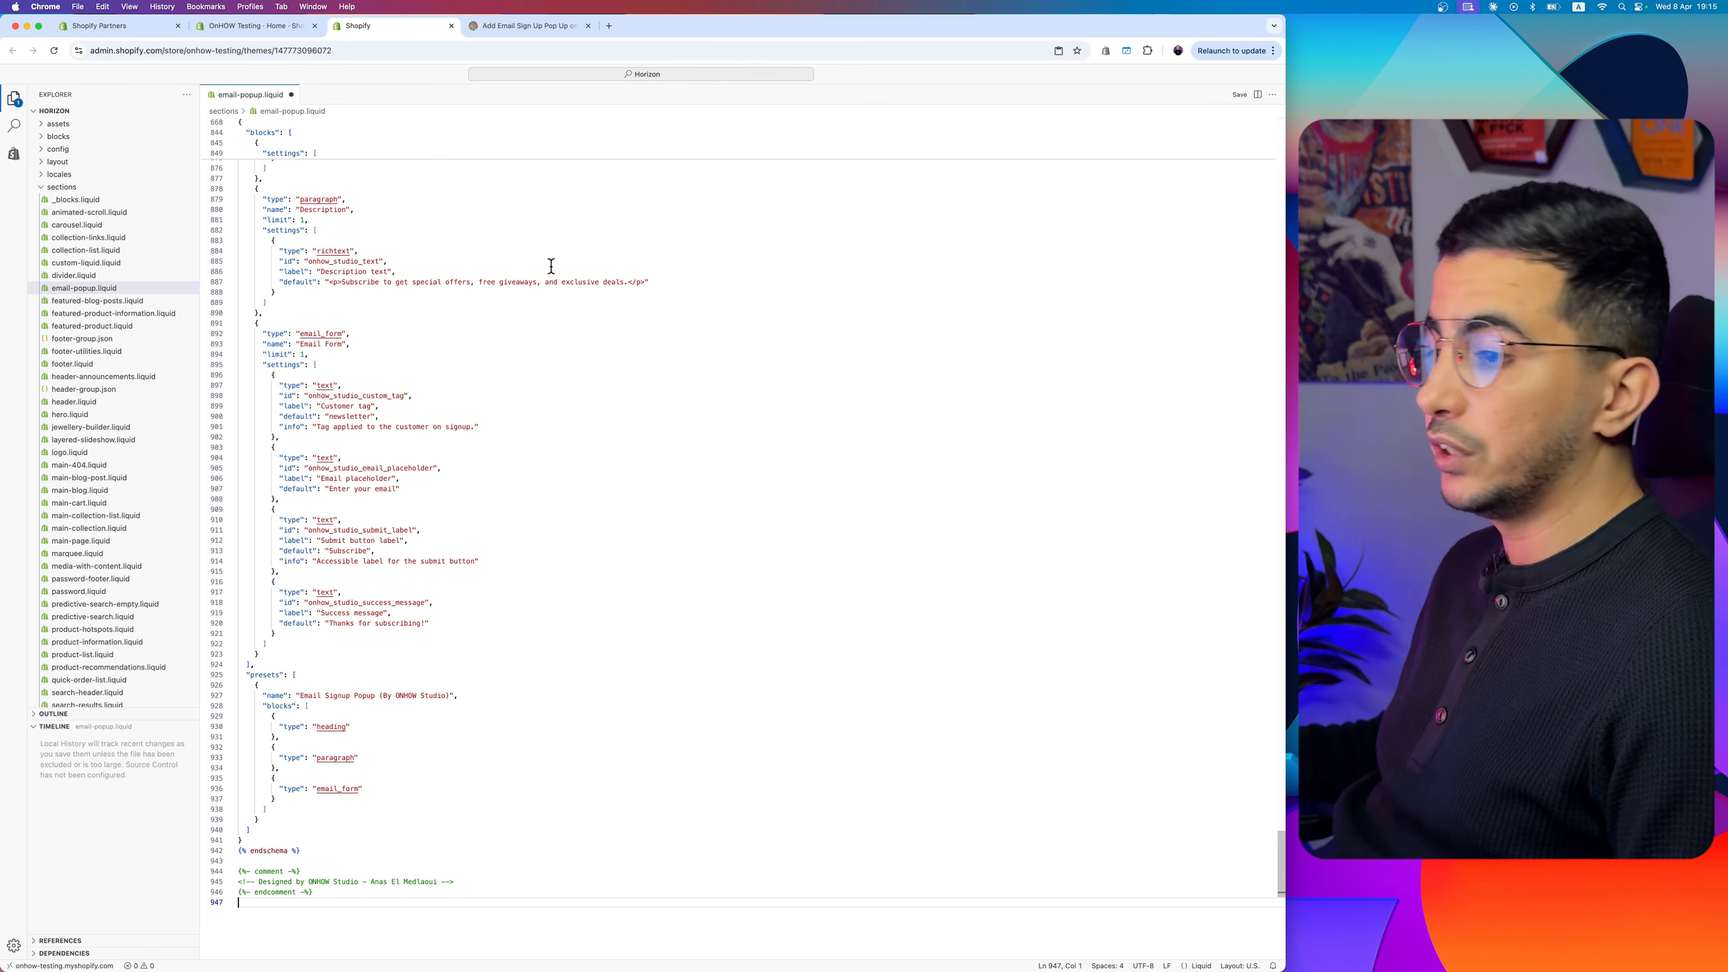
pyautogui.click(1238, 95)
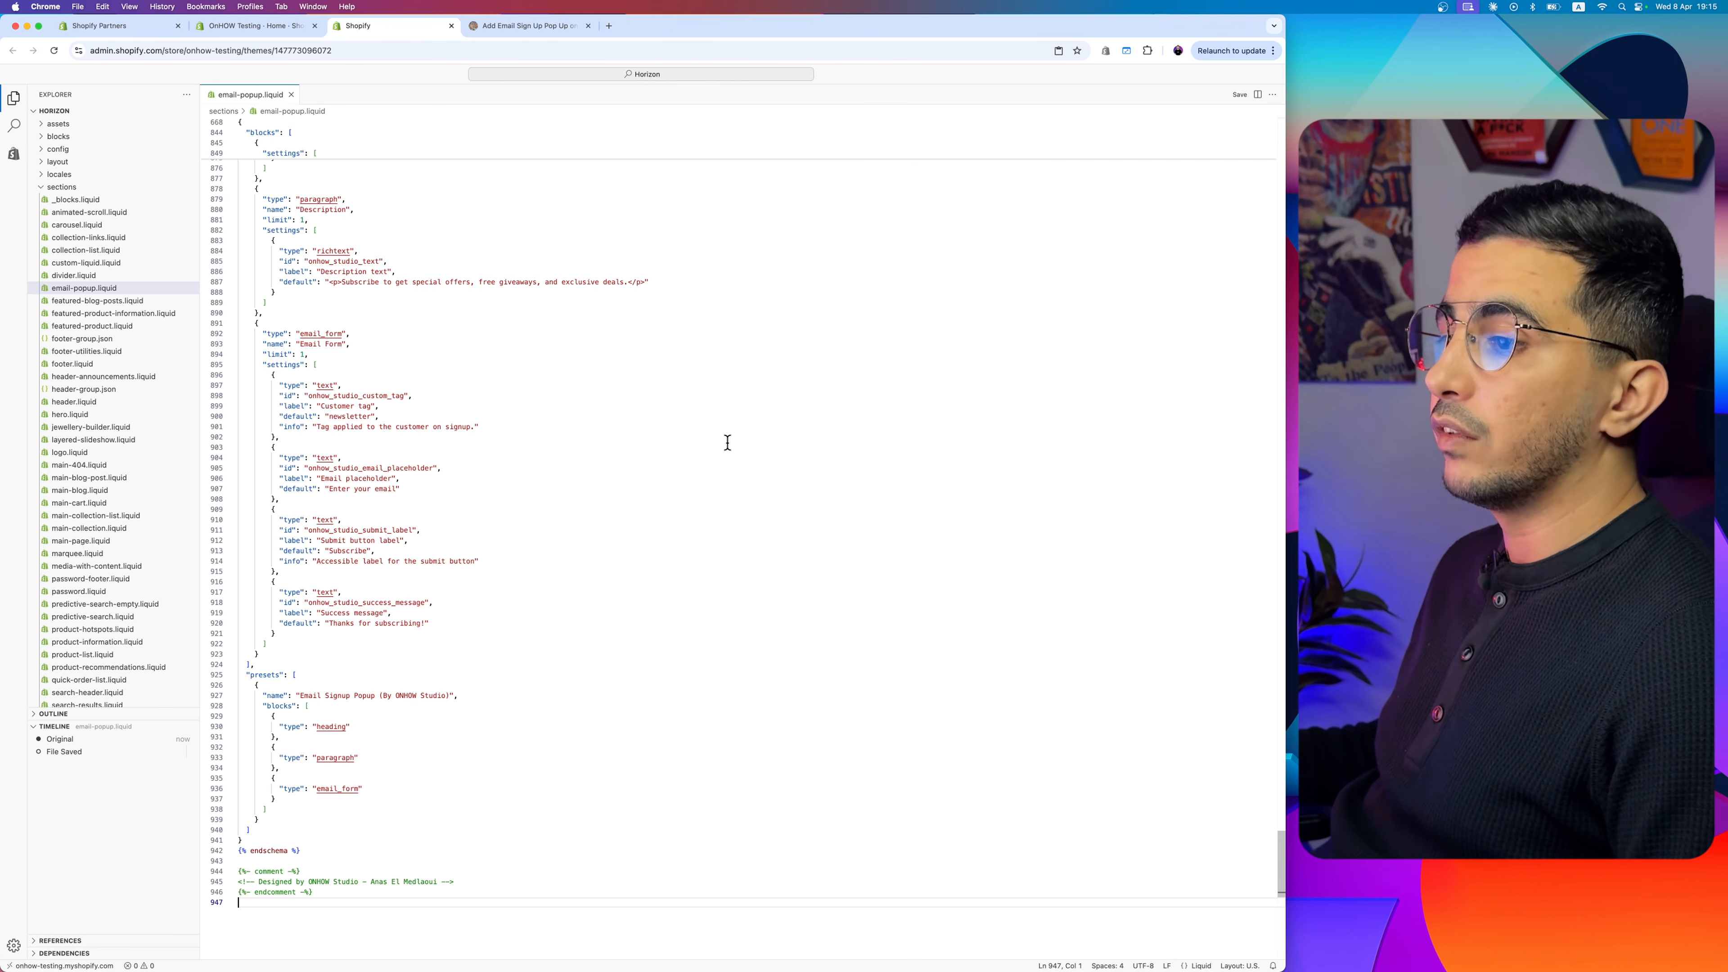
# Step: Return to the theme library and open the current Horizon theme in the theme editor
pyautogui.click(262, 27)
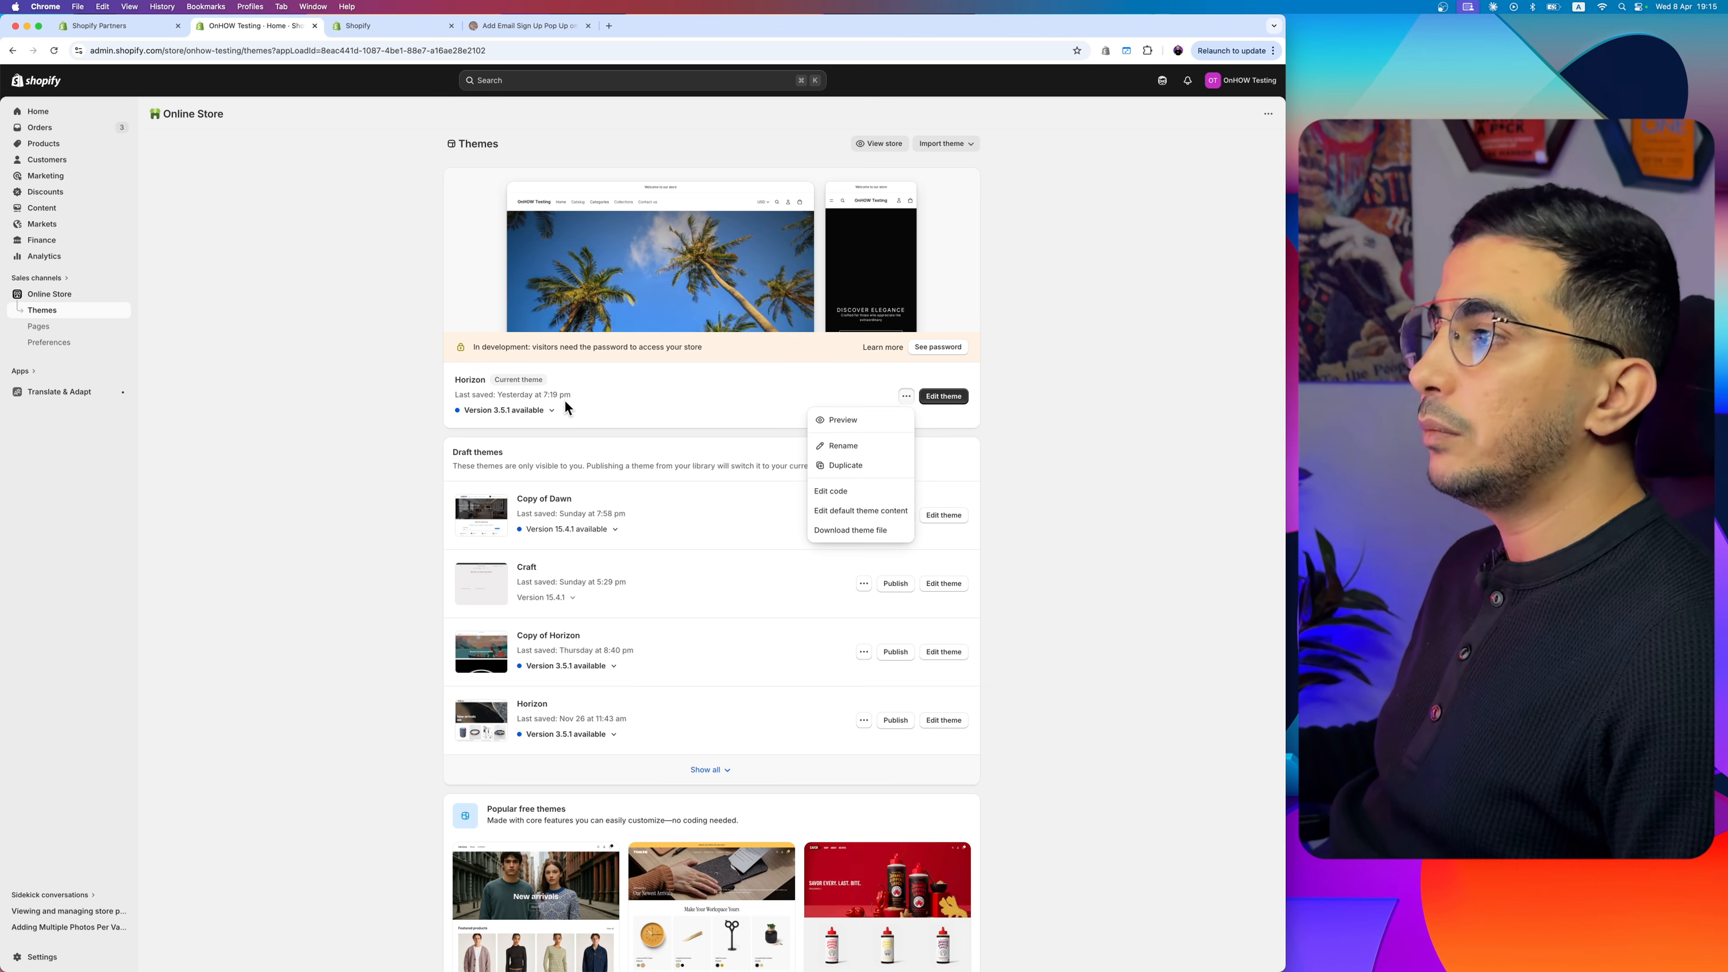
pyautogui.click(979, 392)
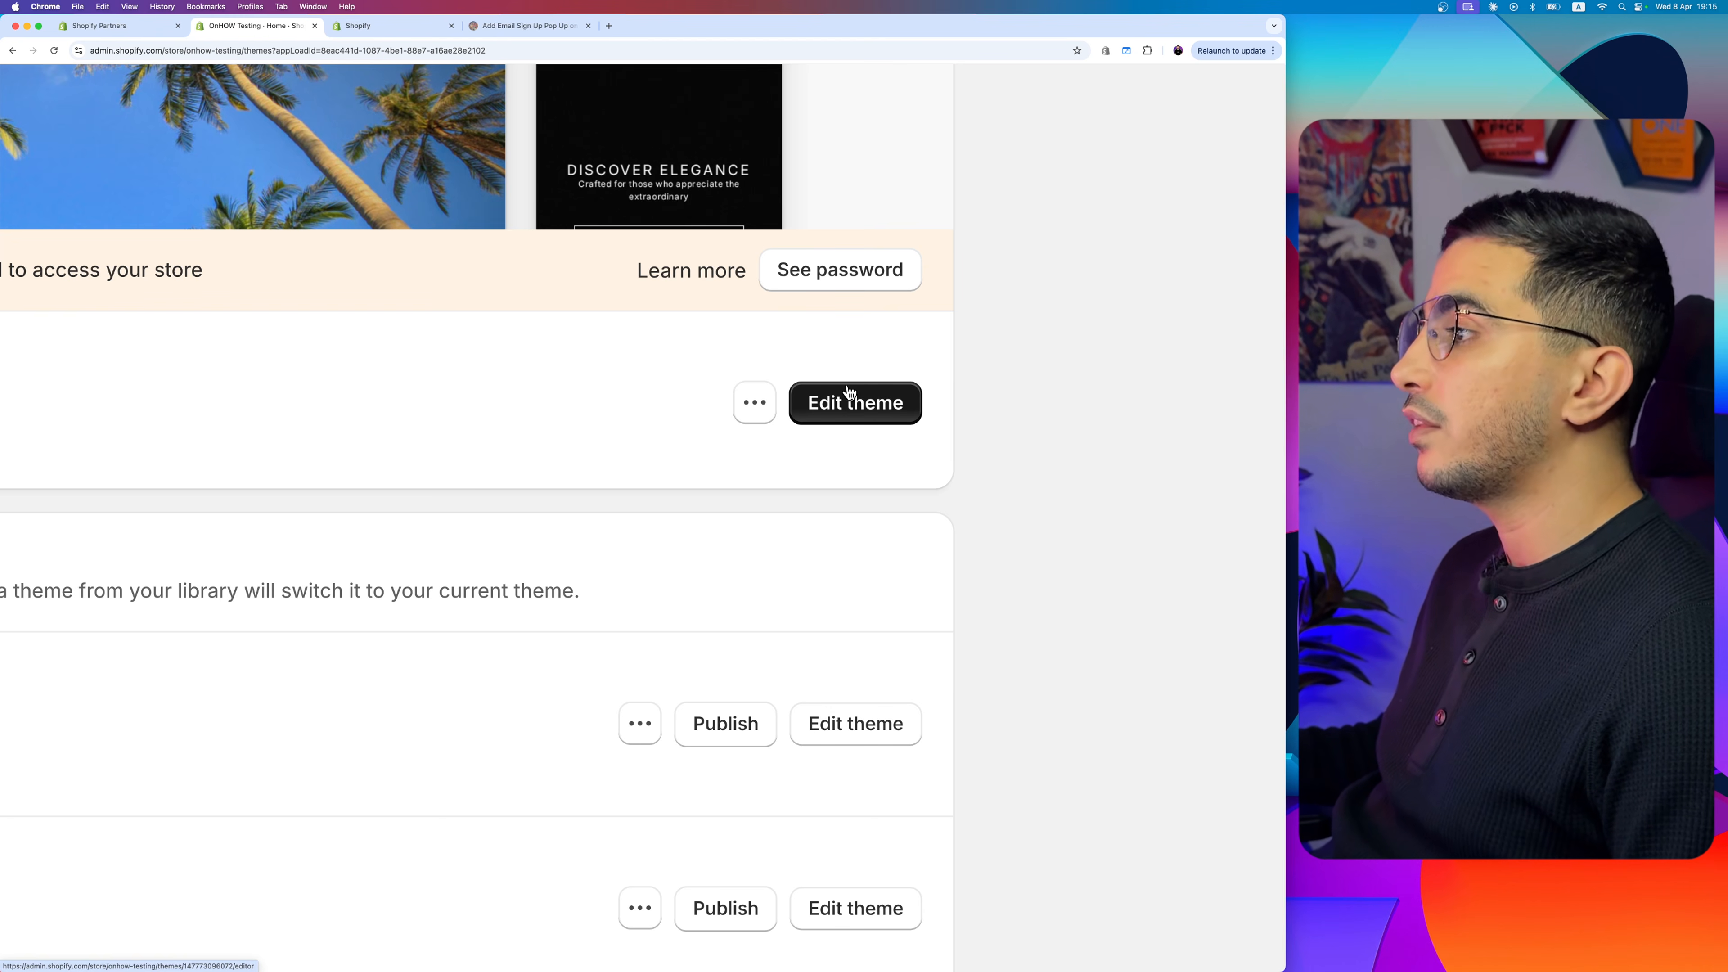
pyautogui.click(850, 412)
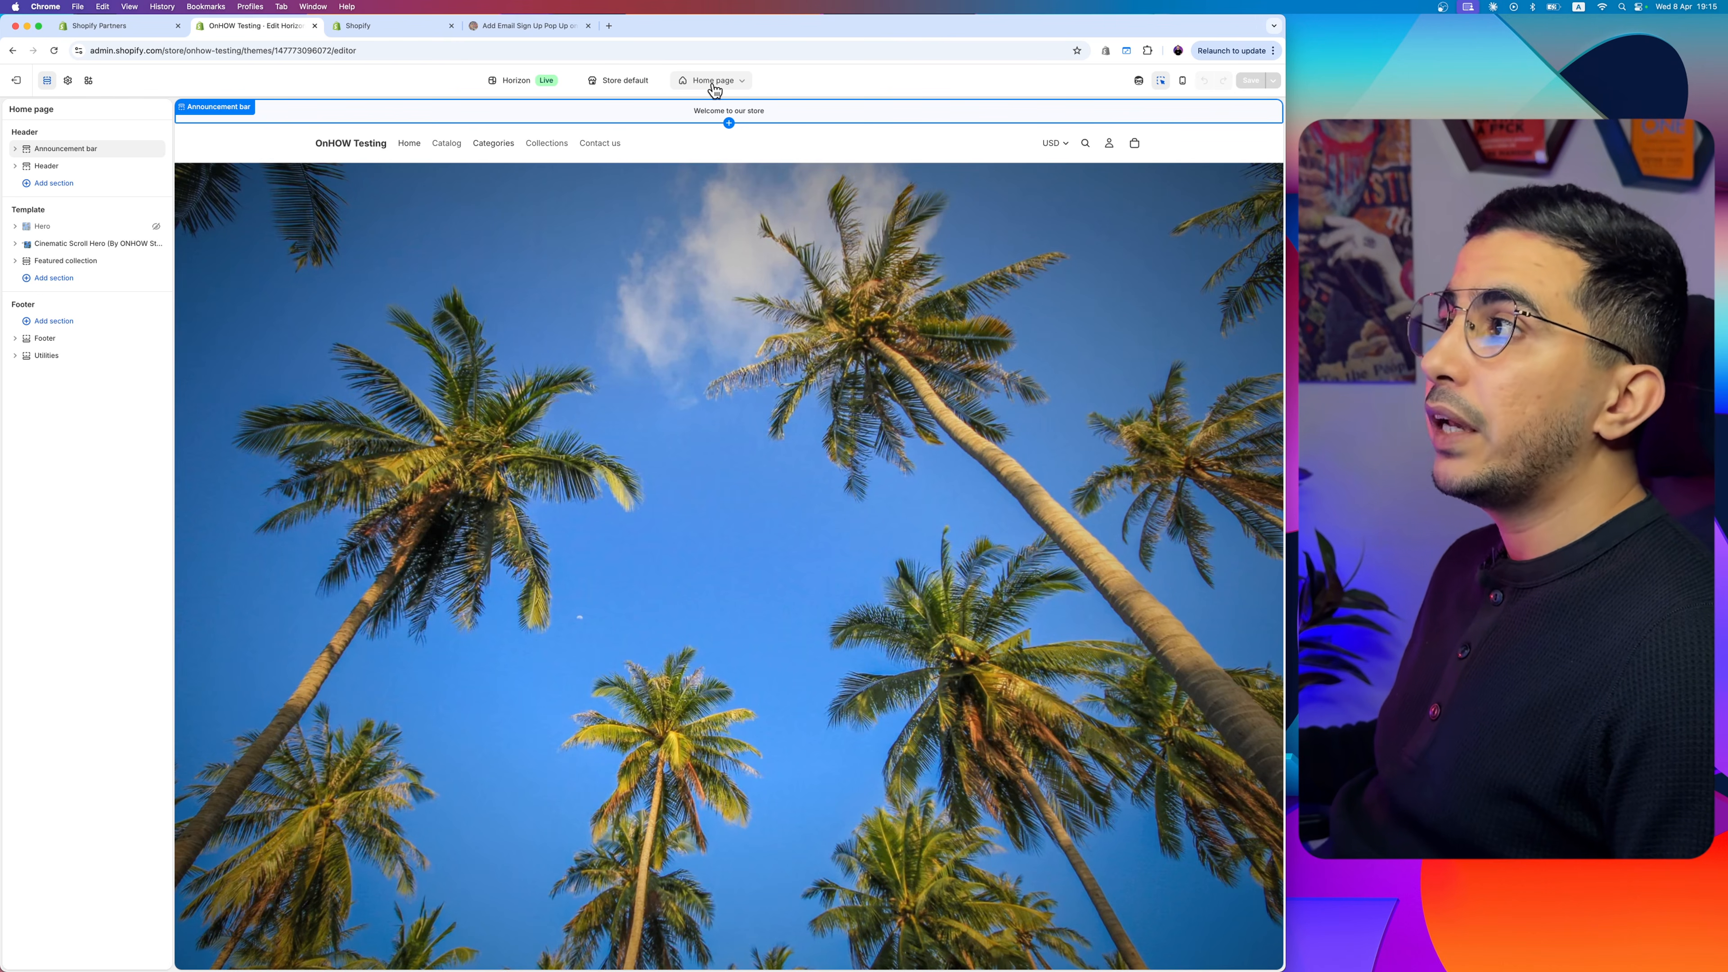
# Step: Examine the home page preview and the store templates available for editing, including those for pages and collections
pyautogui.scroll(-3, 682, 462)
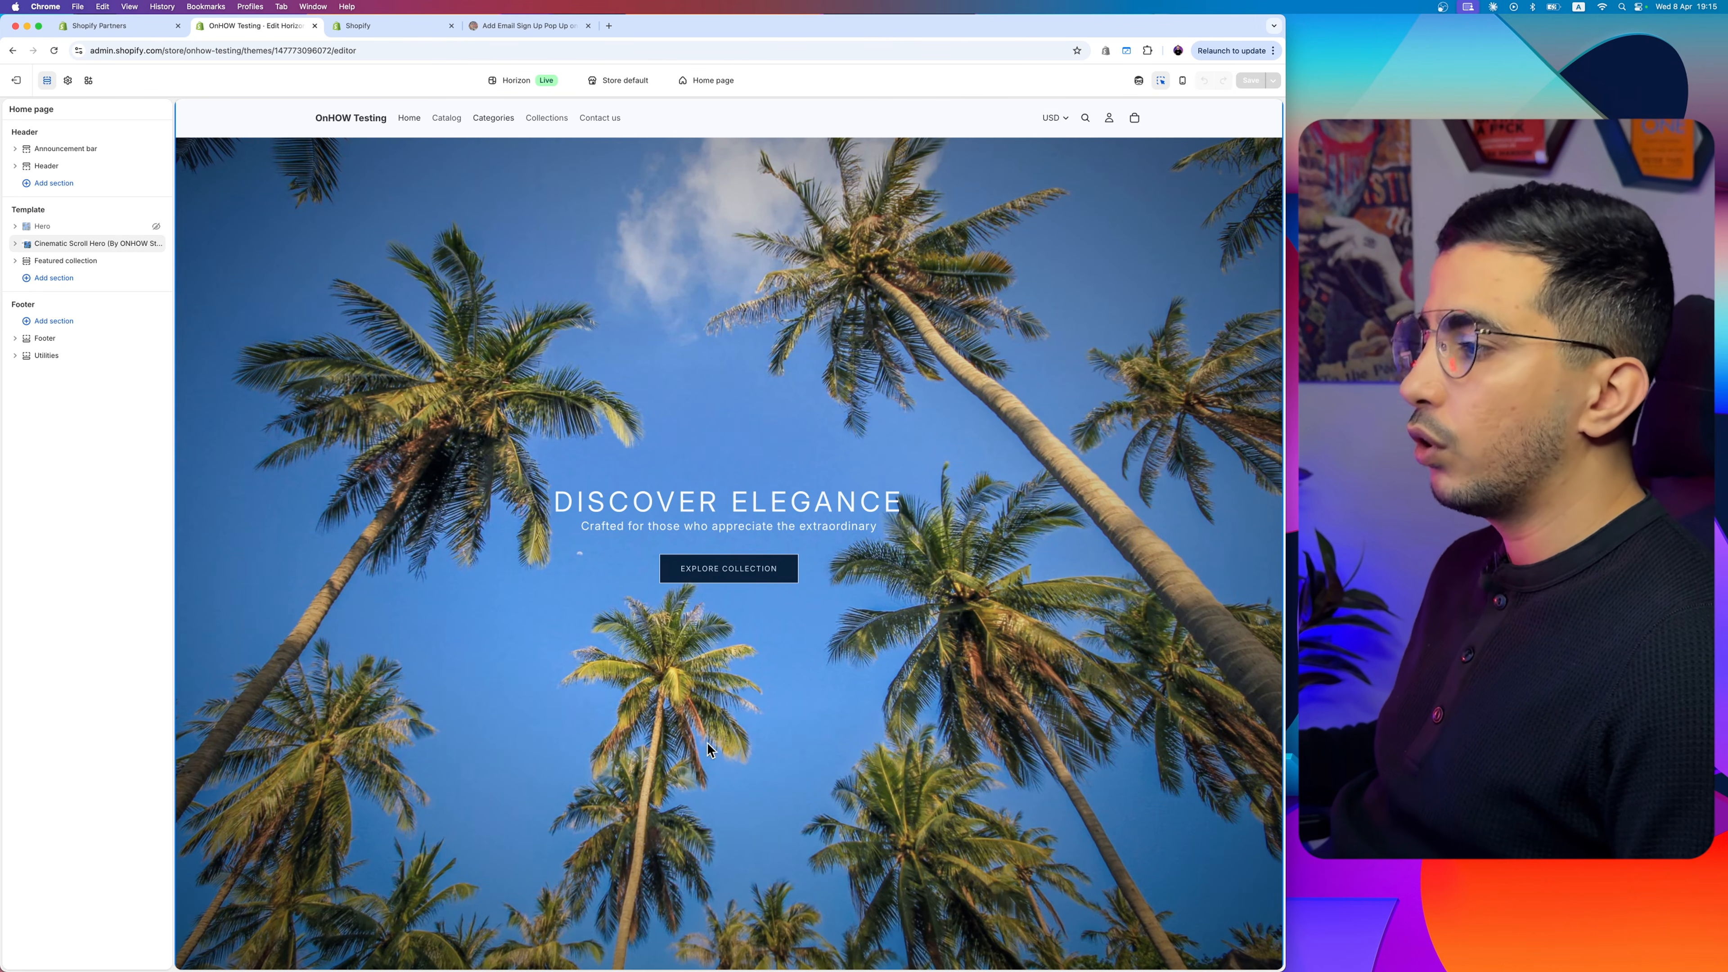
pyautogui.scroll(-10, 753, 789)
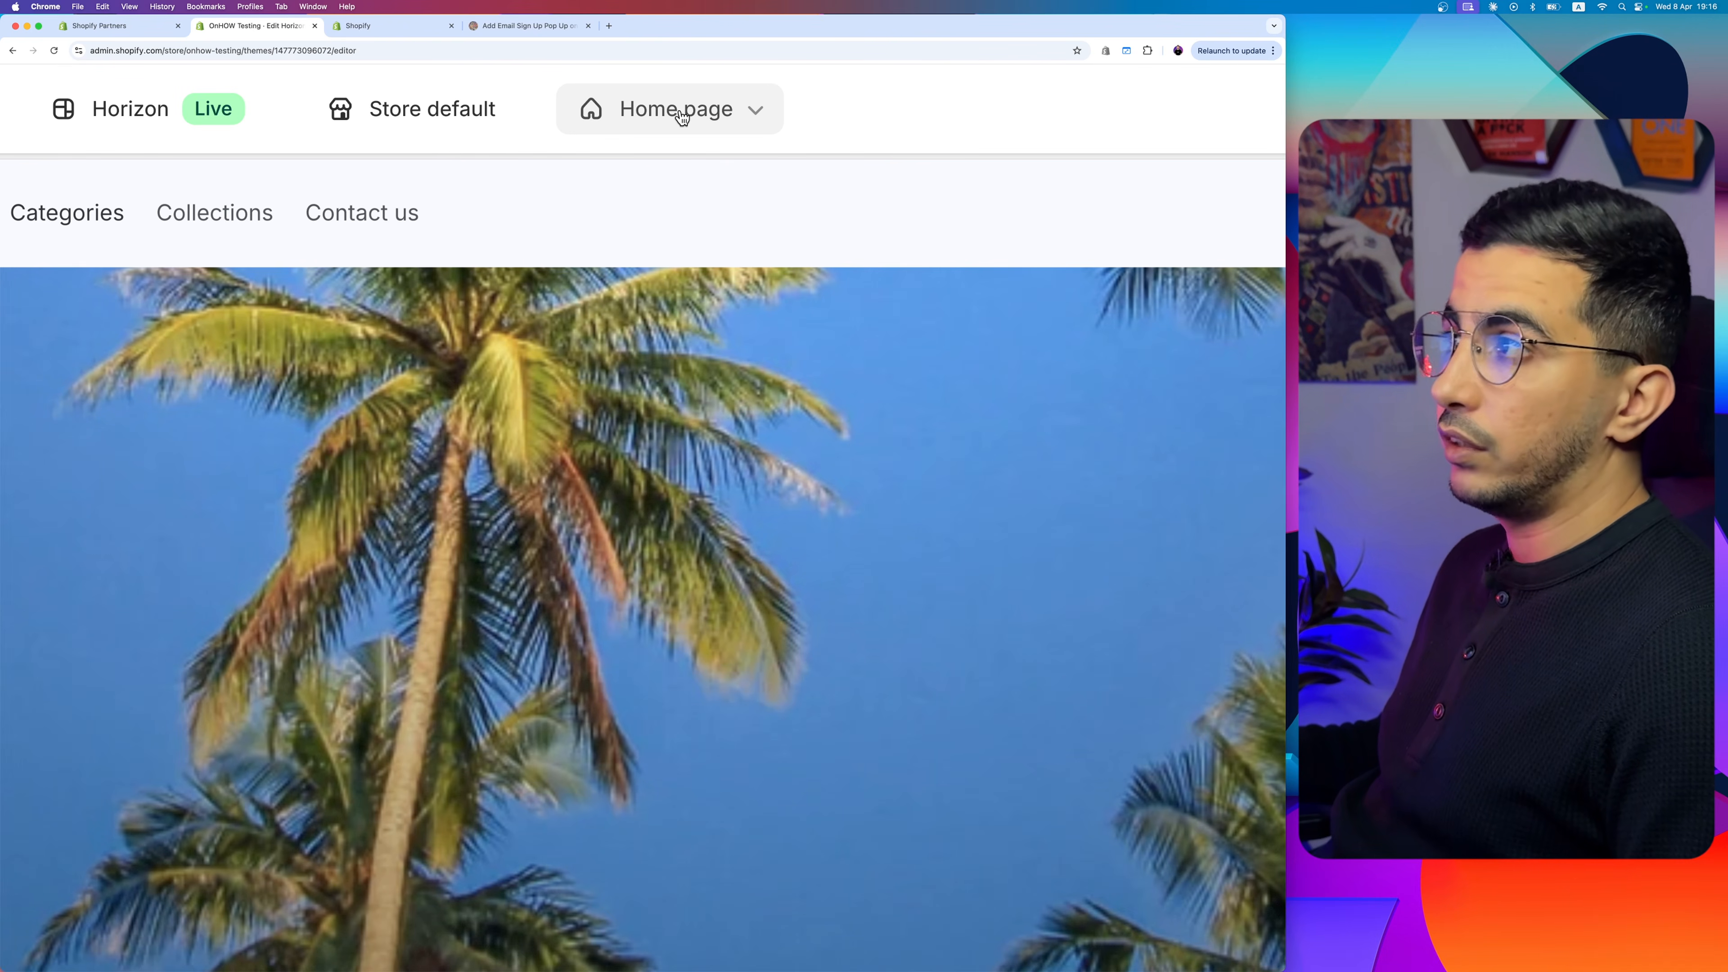
pyautogui.click(682, 116)
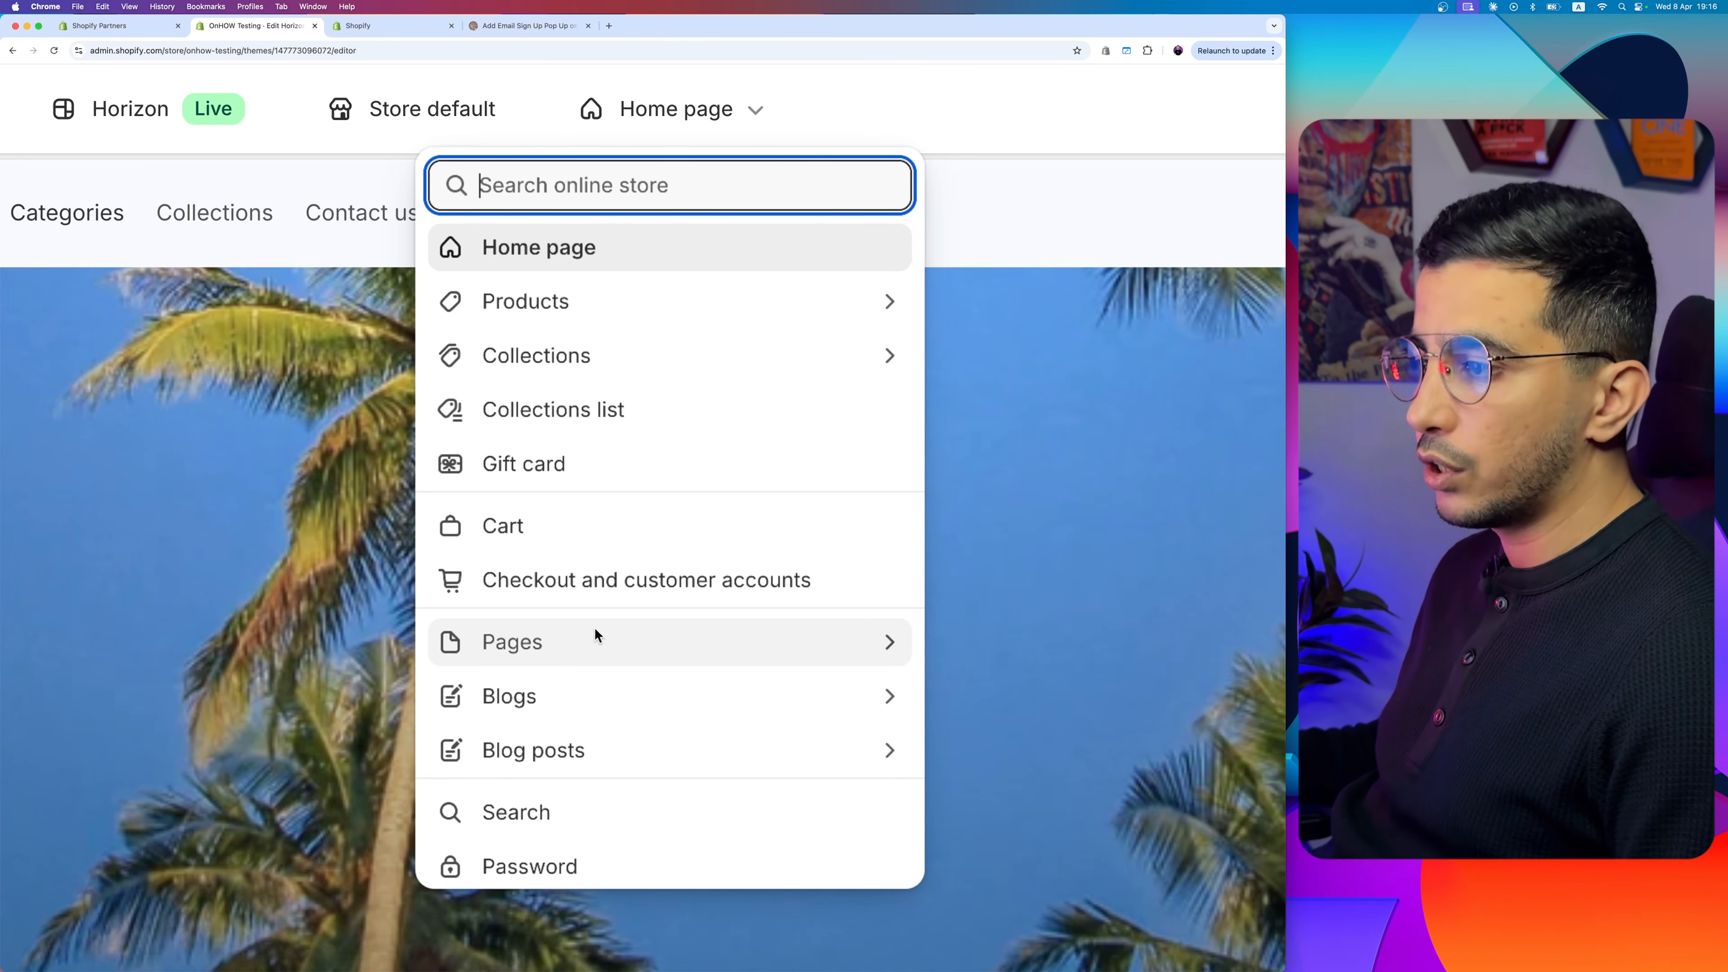
pyautogui.click(594, 640)
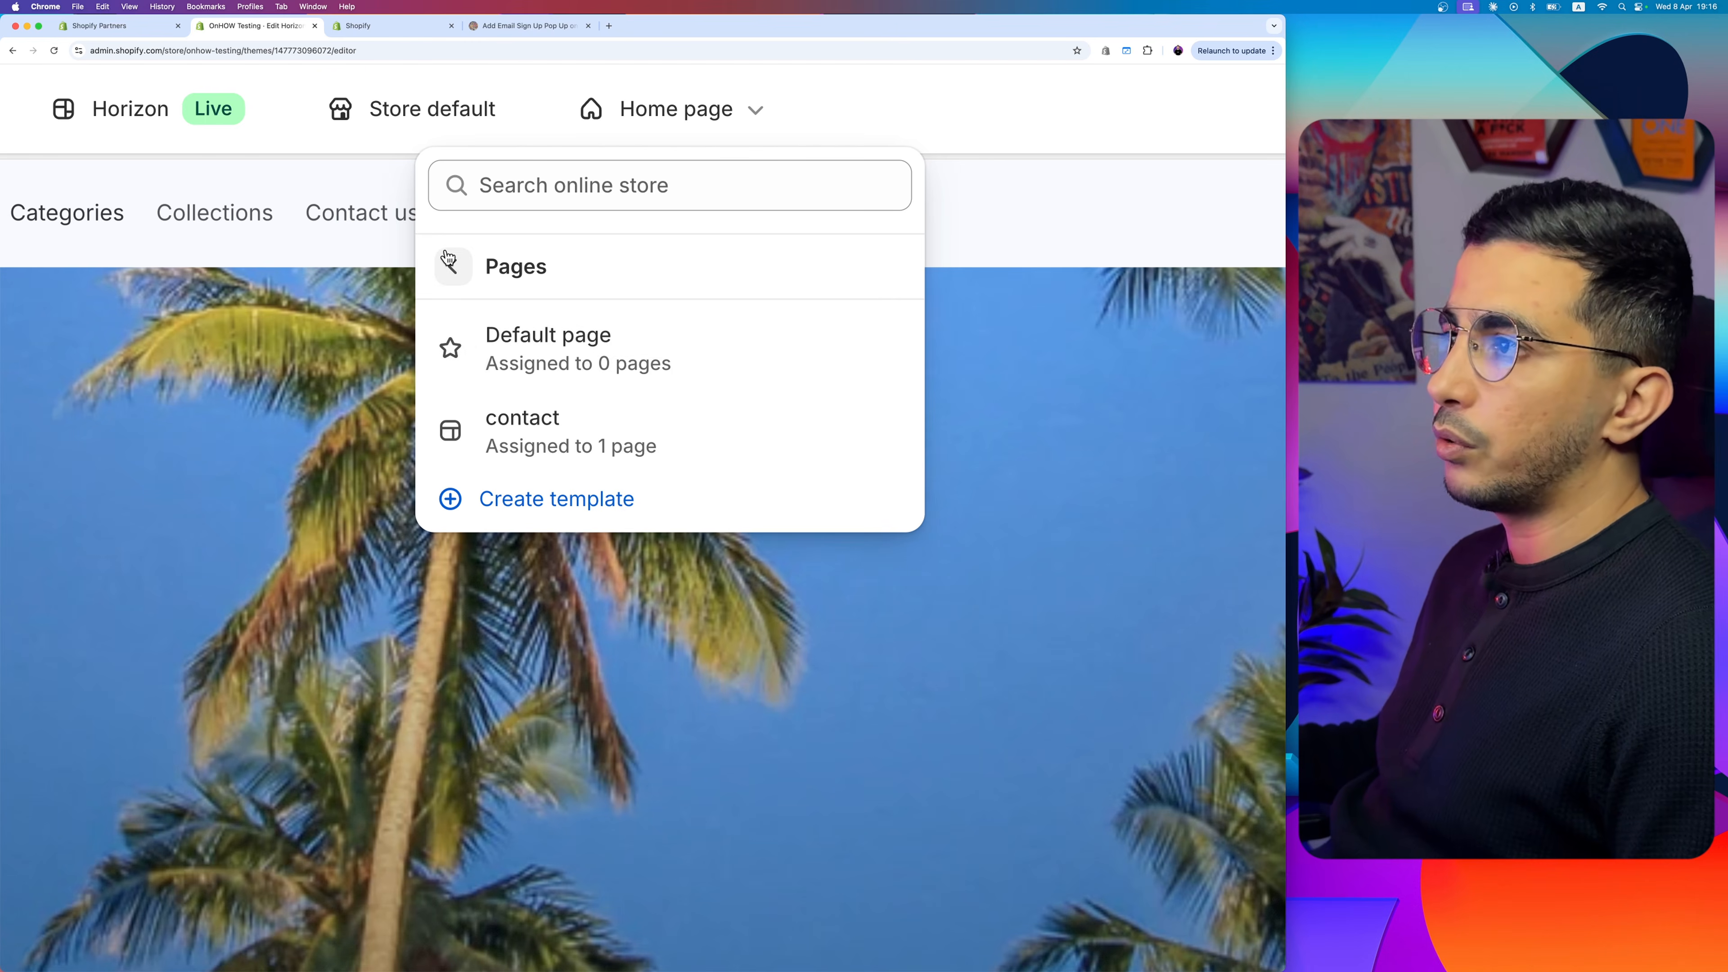
pyautogui.click(453, 267)
pyautogui.click(618, 360)
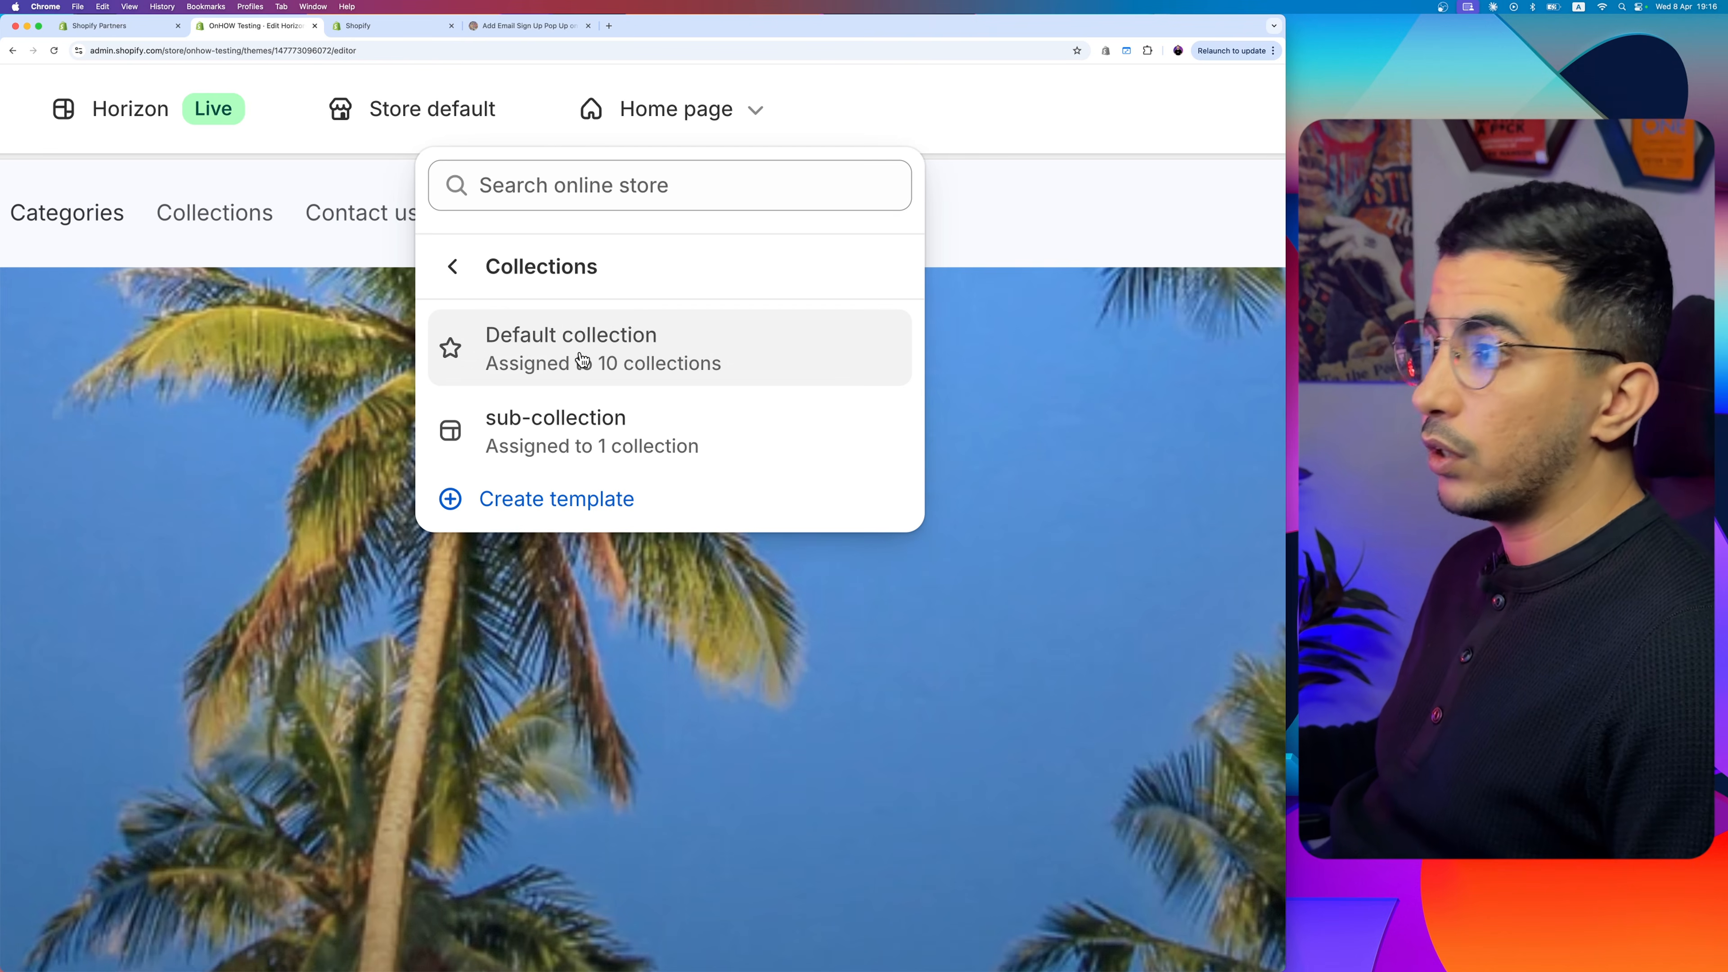
pyautogui.click(466, 259)
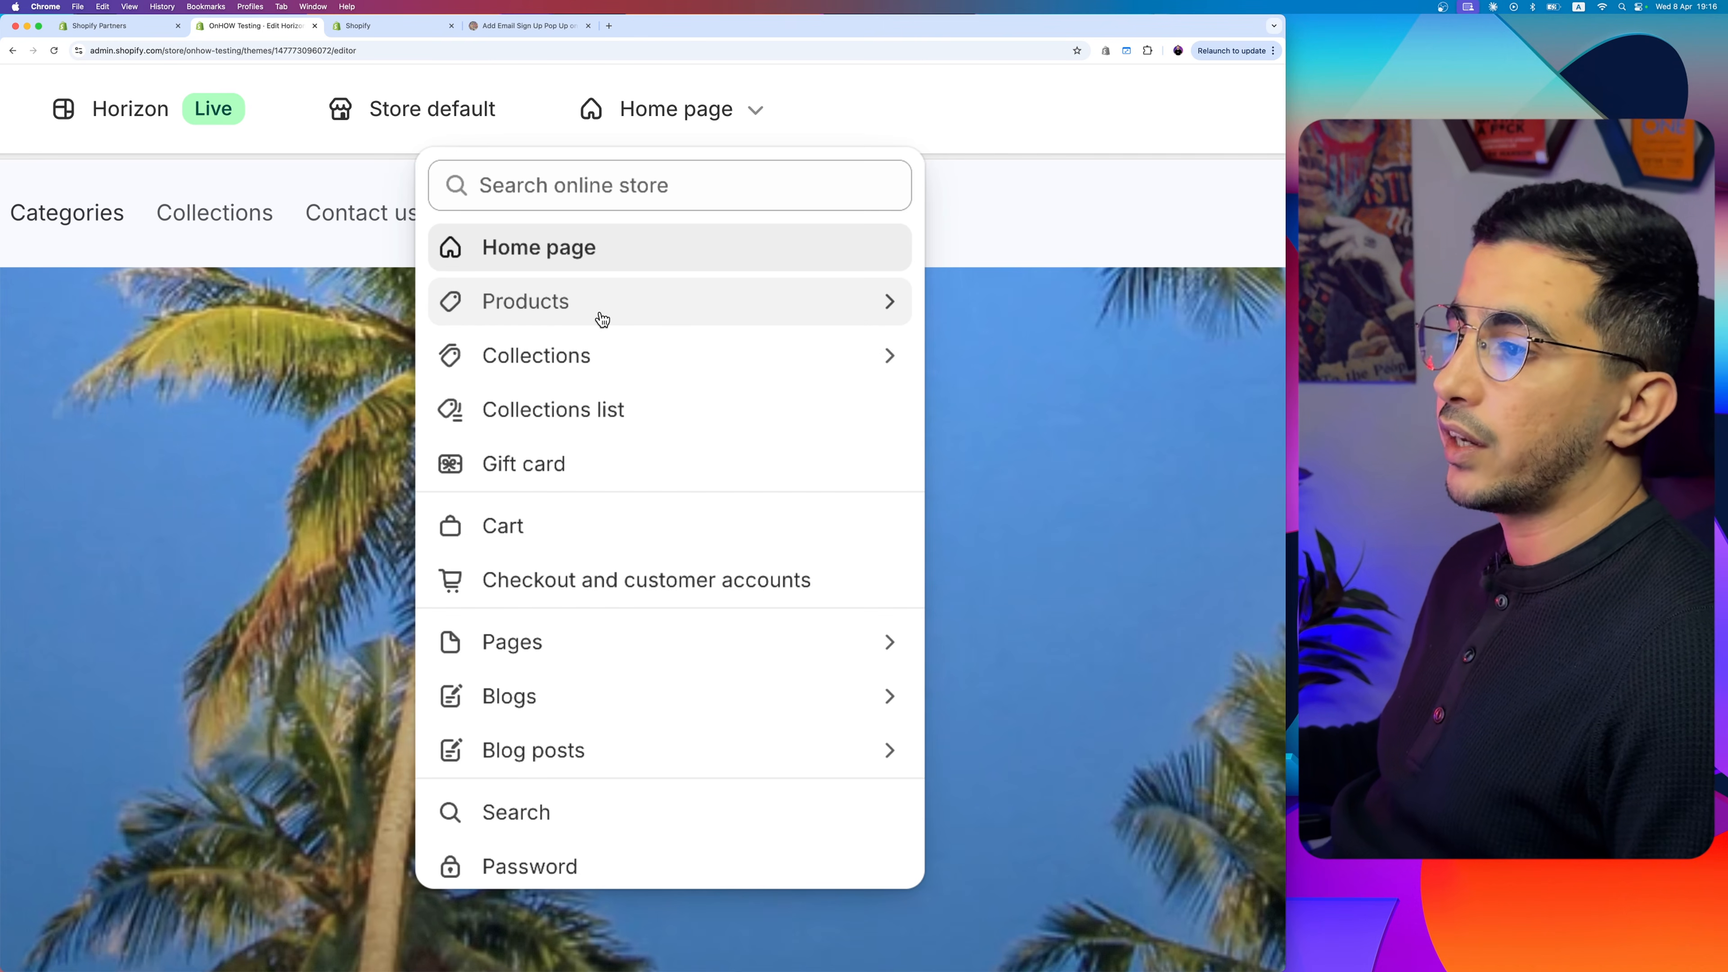
pyautogui.click(734, 92)
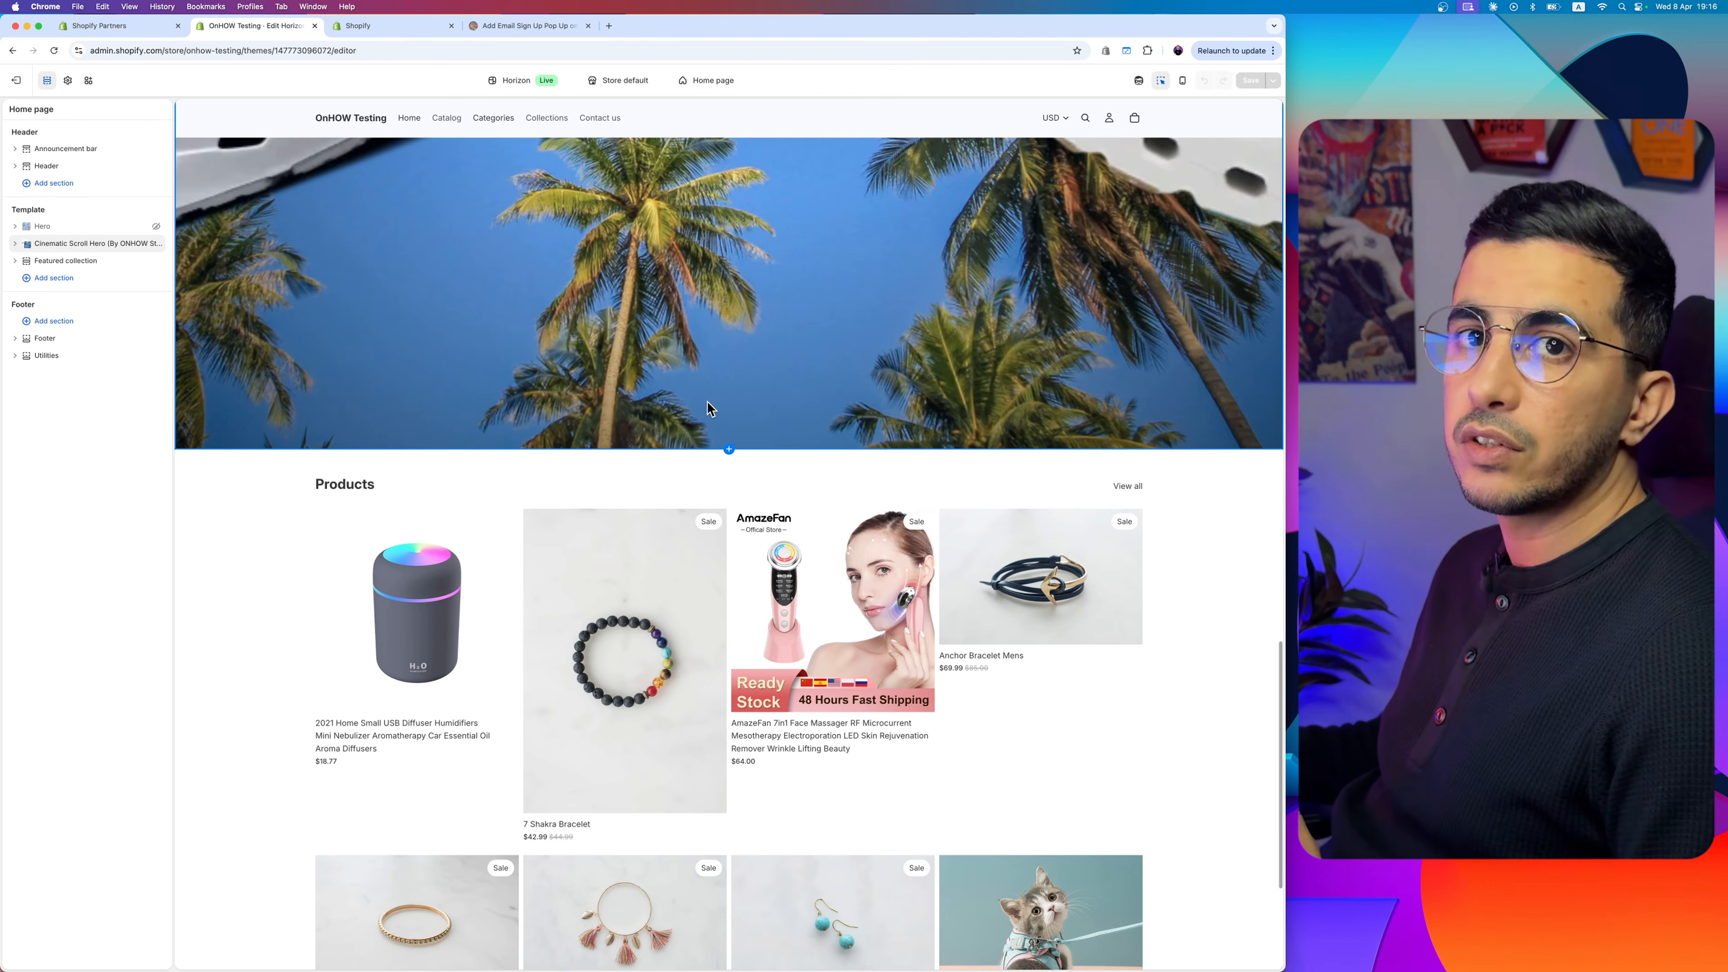
# Step: Add the Email Signup Popup (By ONHOW Studio) section to the Footer group
pyautogui.scroll(-5, 707, 409)
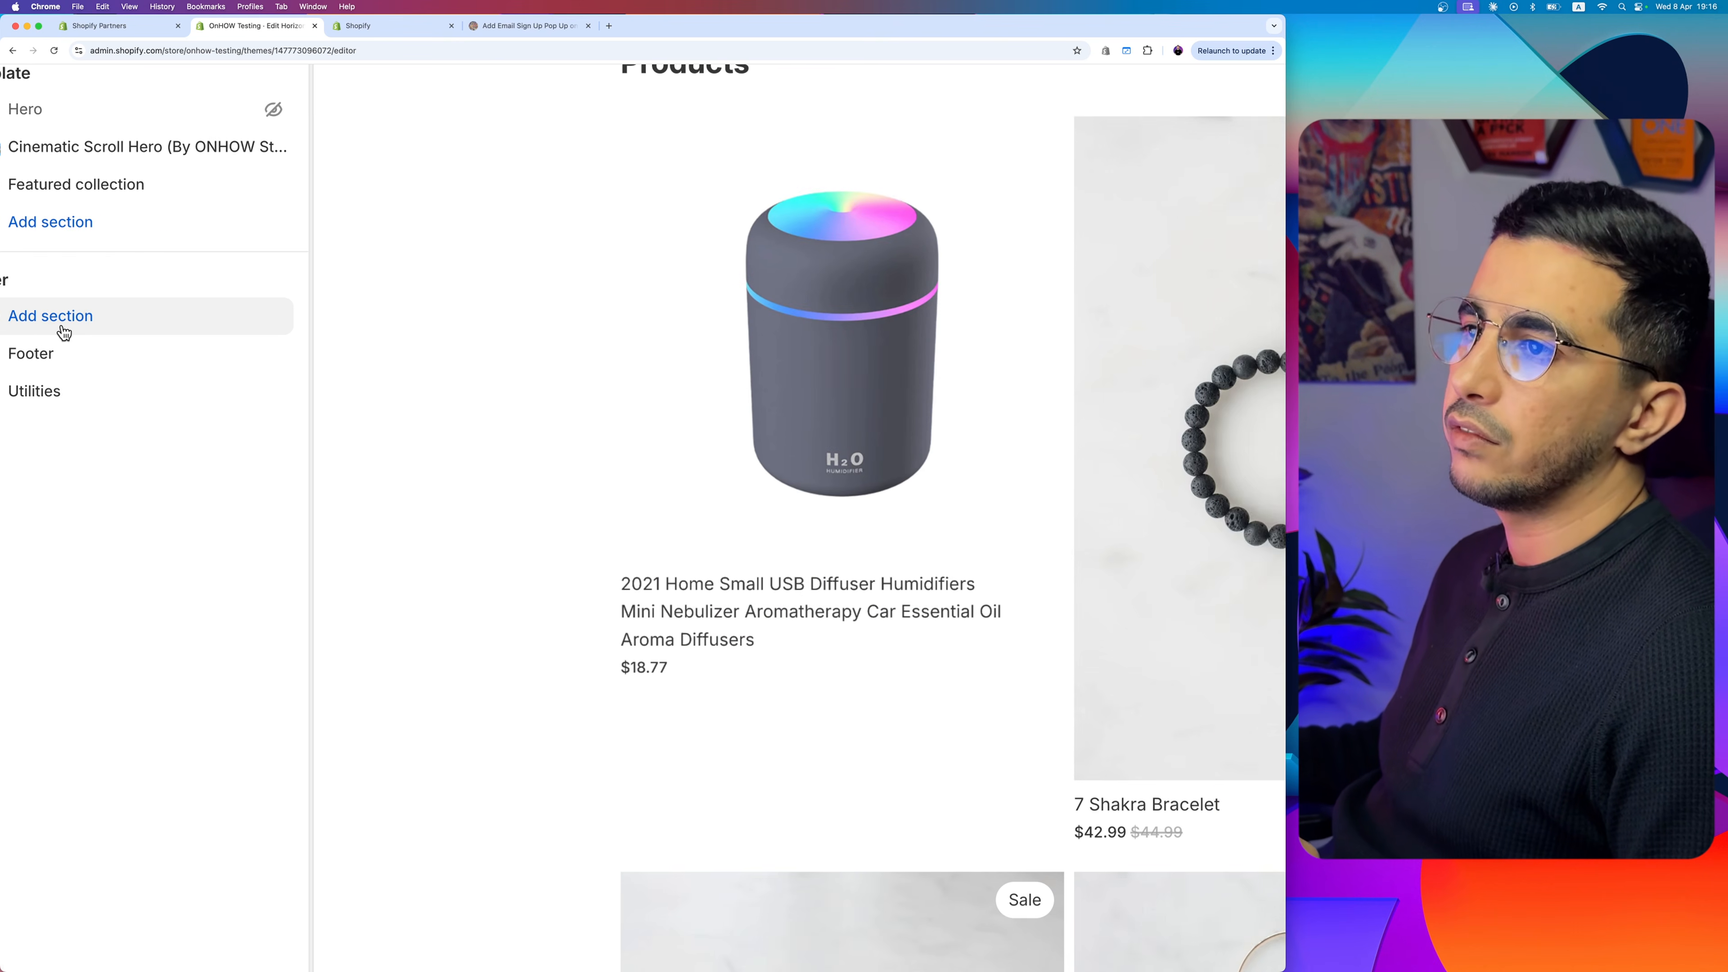
pyautogui.hscroll(-2, 63, 332)
pyautogui.moveTo(28, 278); pyautogui.dragTo(104, 284)
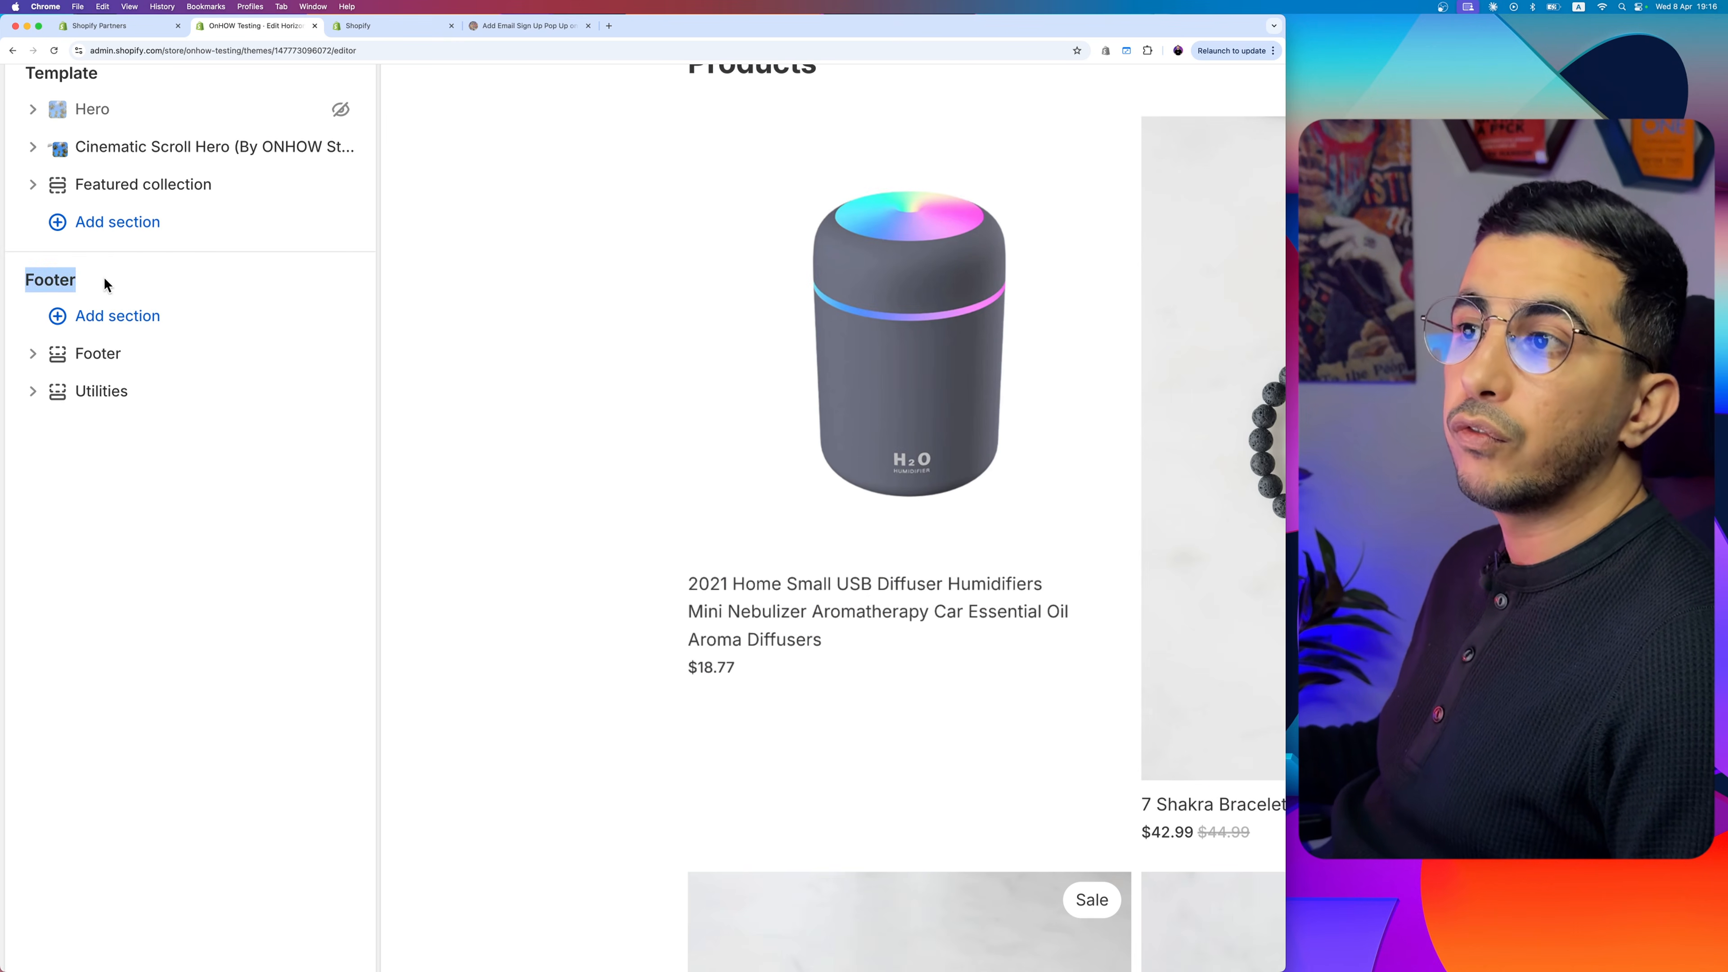
pyautogui.click(106, 320)
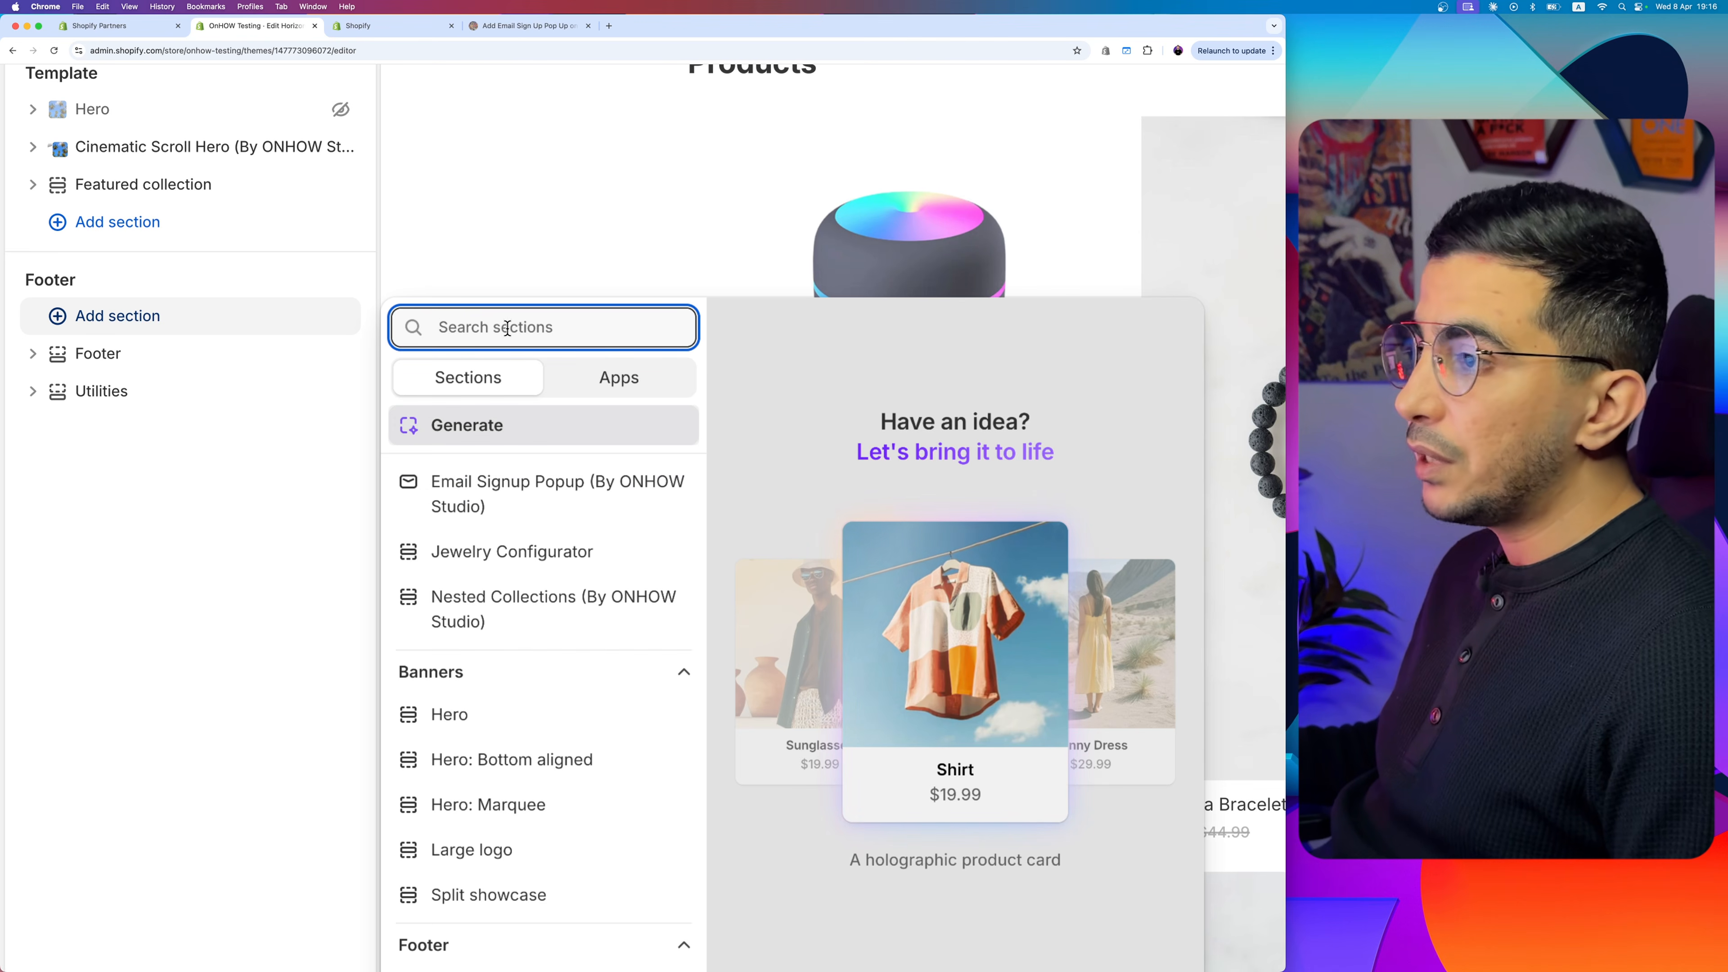
pyautogui.click(498, 488)
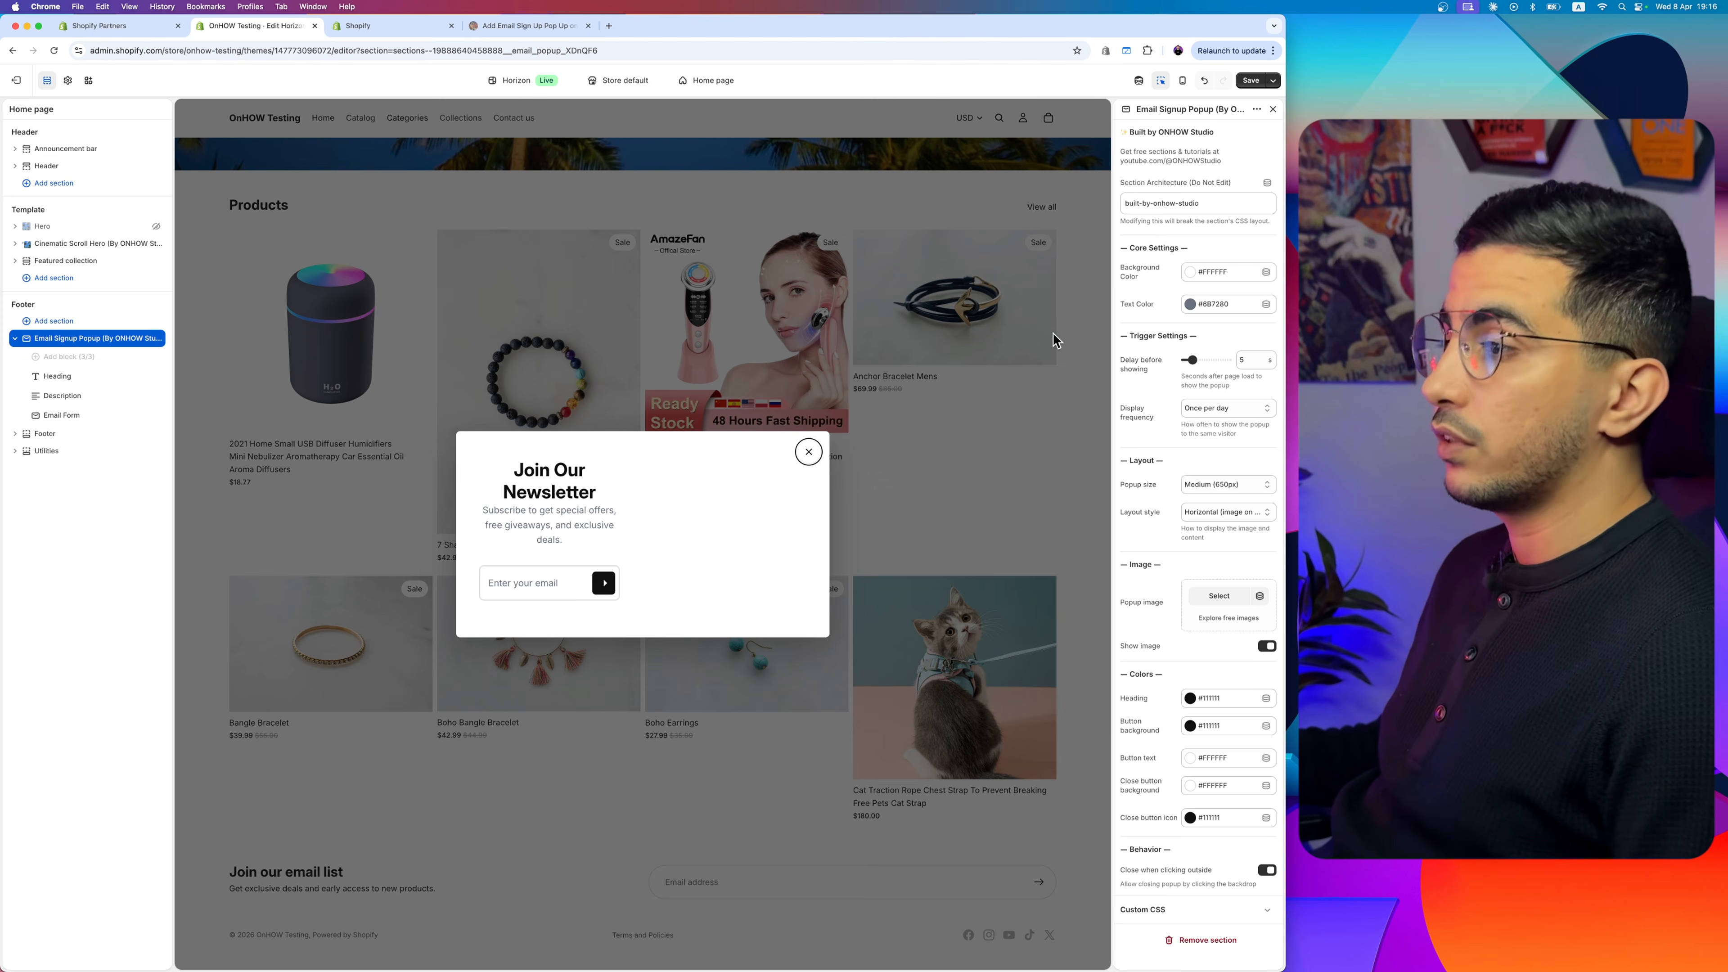
# Step: Set the popup's delay before showing to 3 seconds in its trigger settings
pyautogui.scroll(8, 1237, 250)
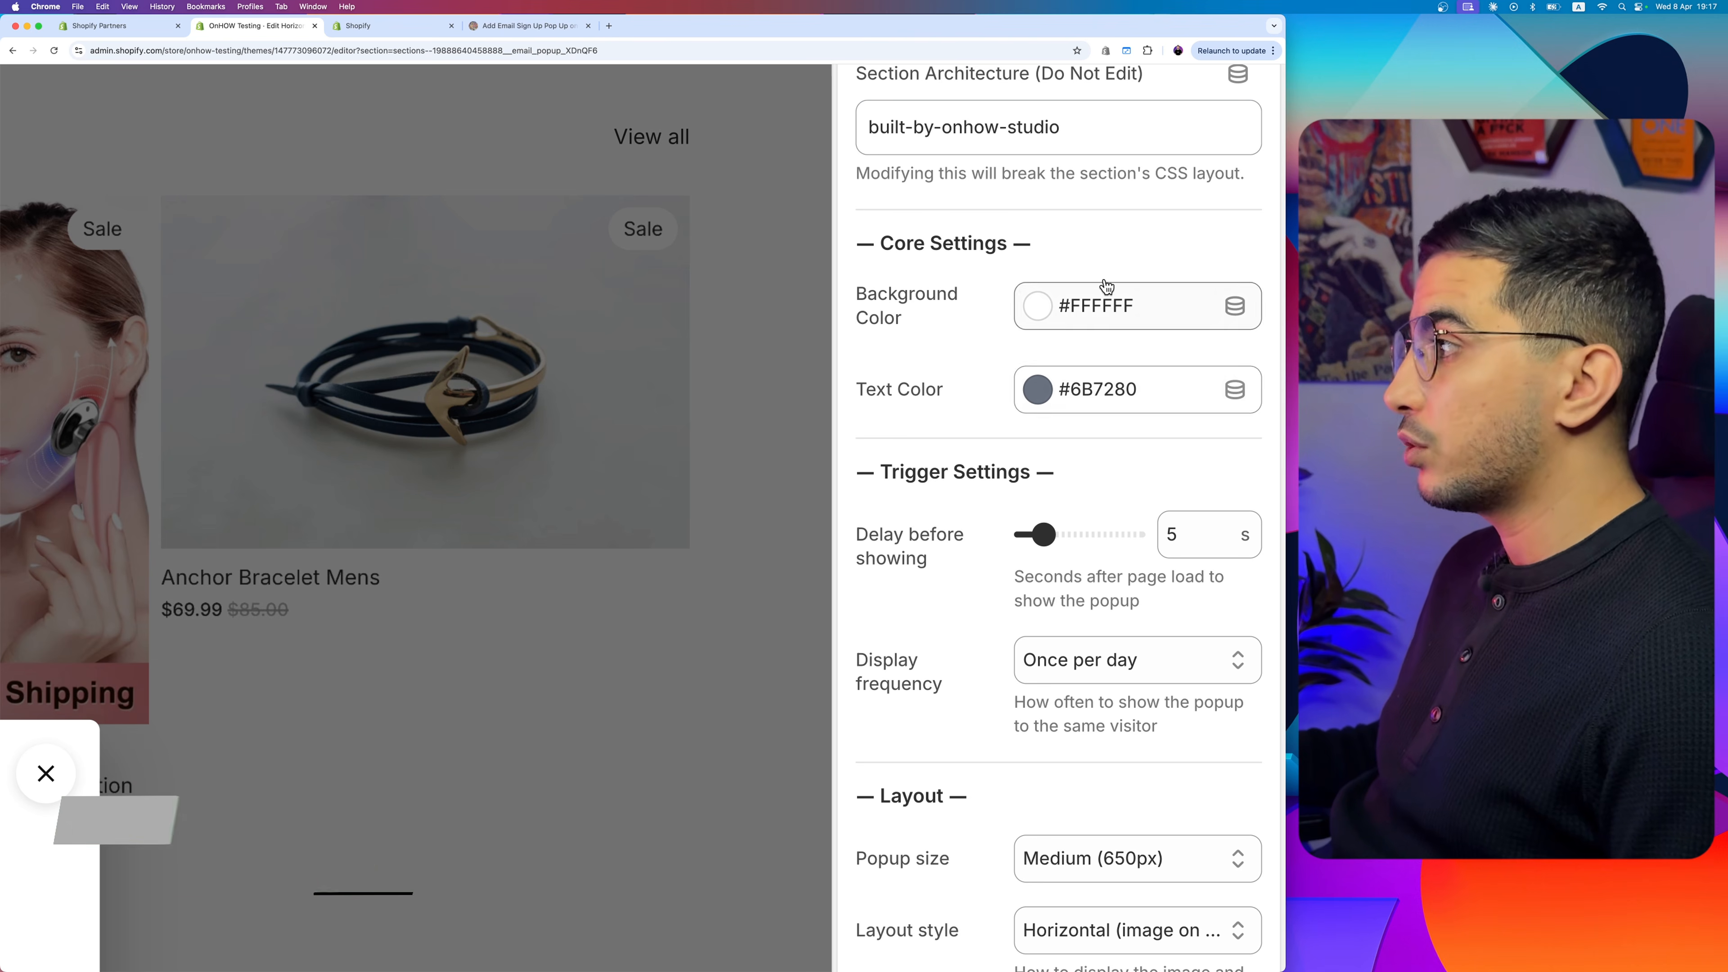
pyautogui.scroll(-2, 1030, 394)
pyautogui.scroll(-1, 1025, 388)
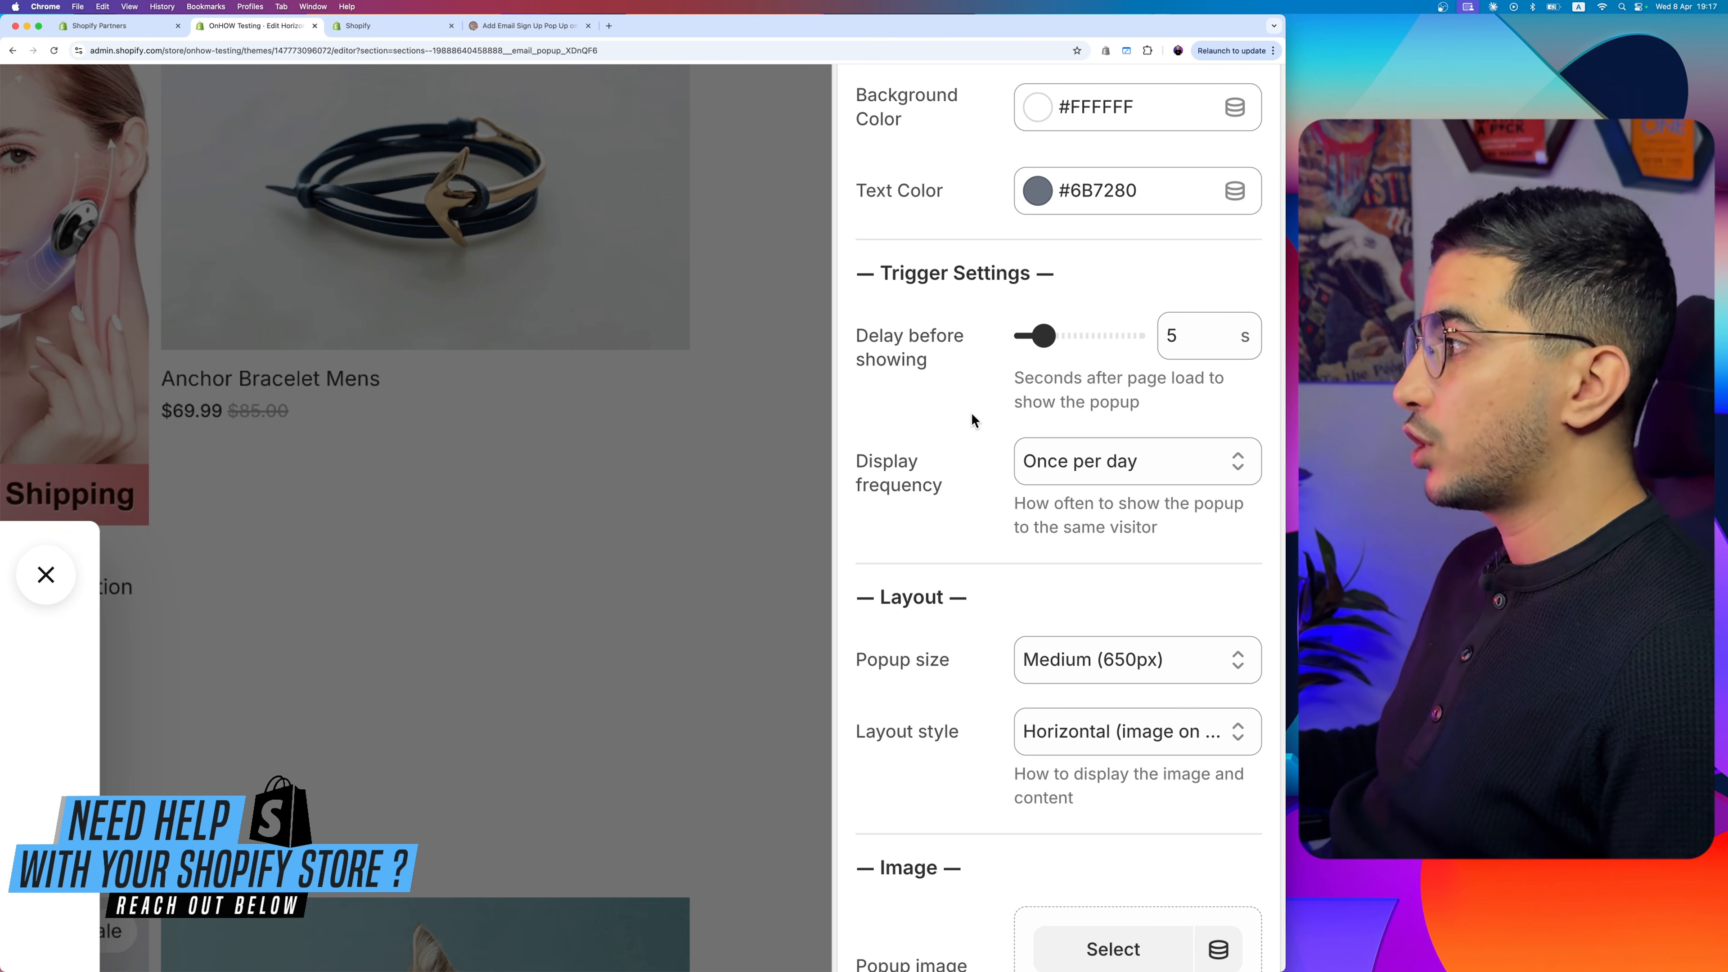
pyautogui.moveTo(1015, 374); pyautogui.dragTo(1192, 400)
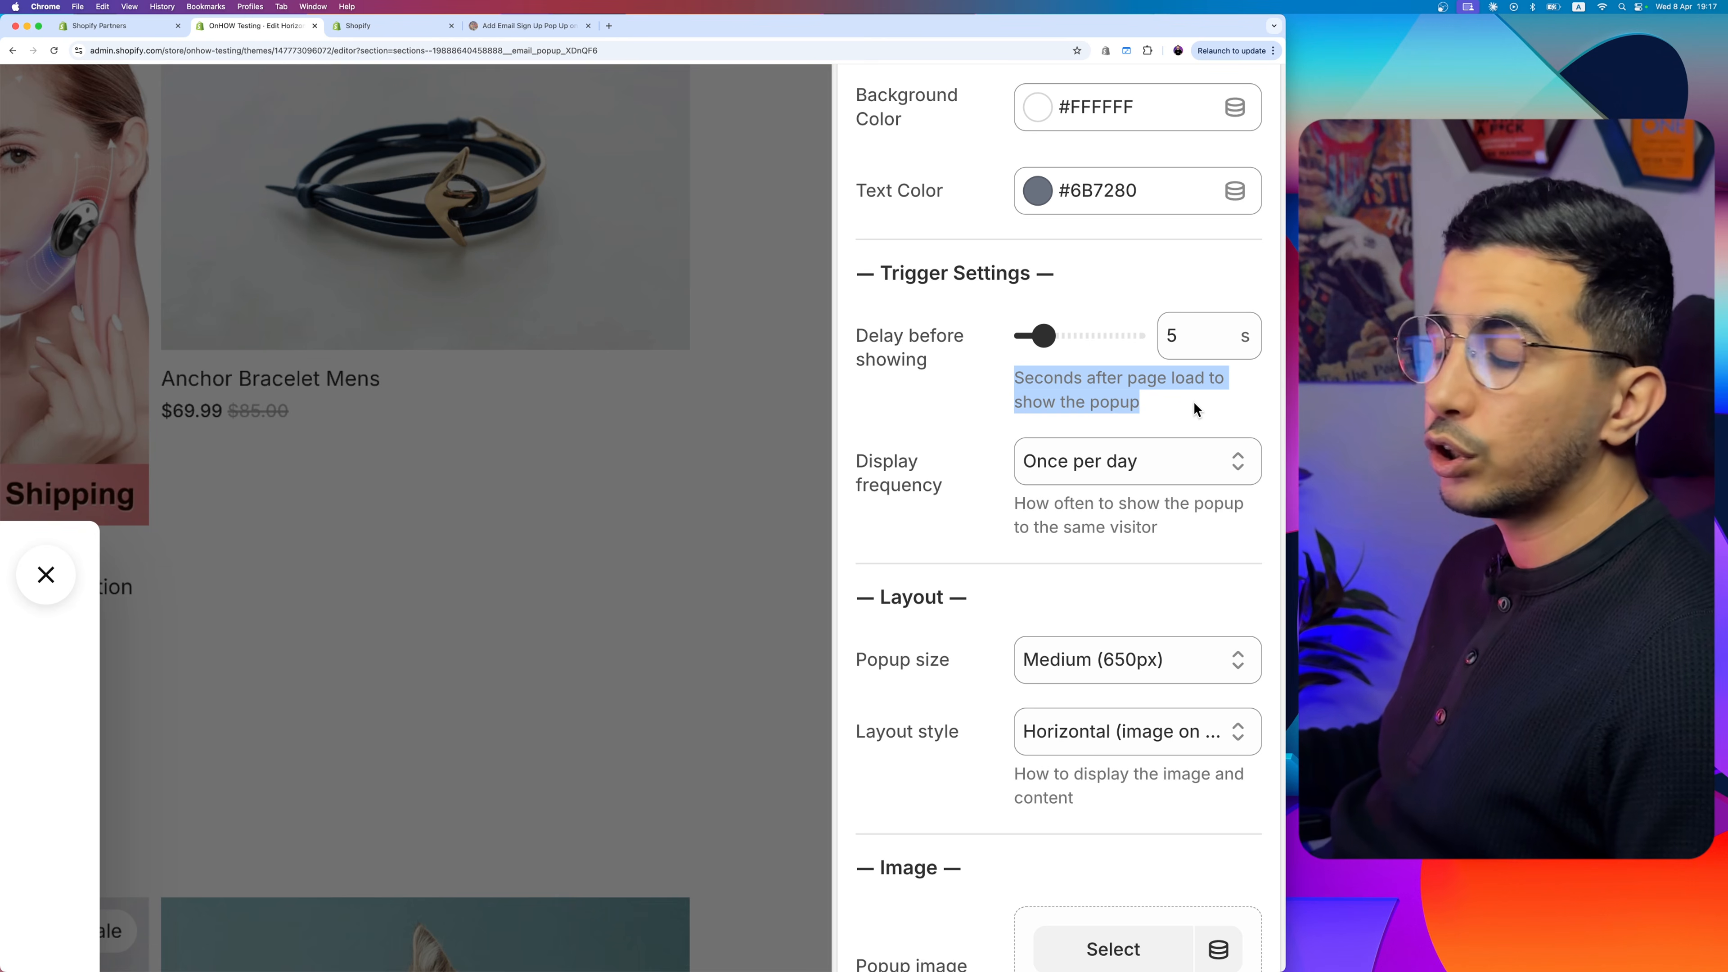
pyautogui.moveTo(1043, 335)
pyautogui.mouseDown()
pyautogui.moveTo(1143, 333)
pyautogui.moveTo(1047, 336)
pyautogui.mouseUp()
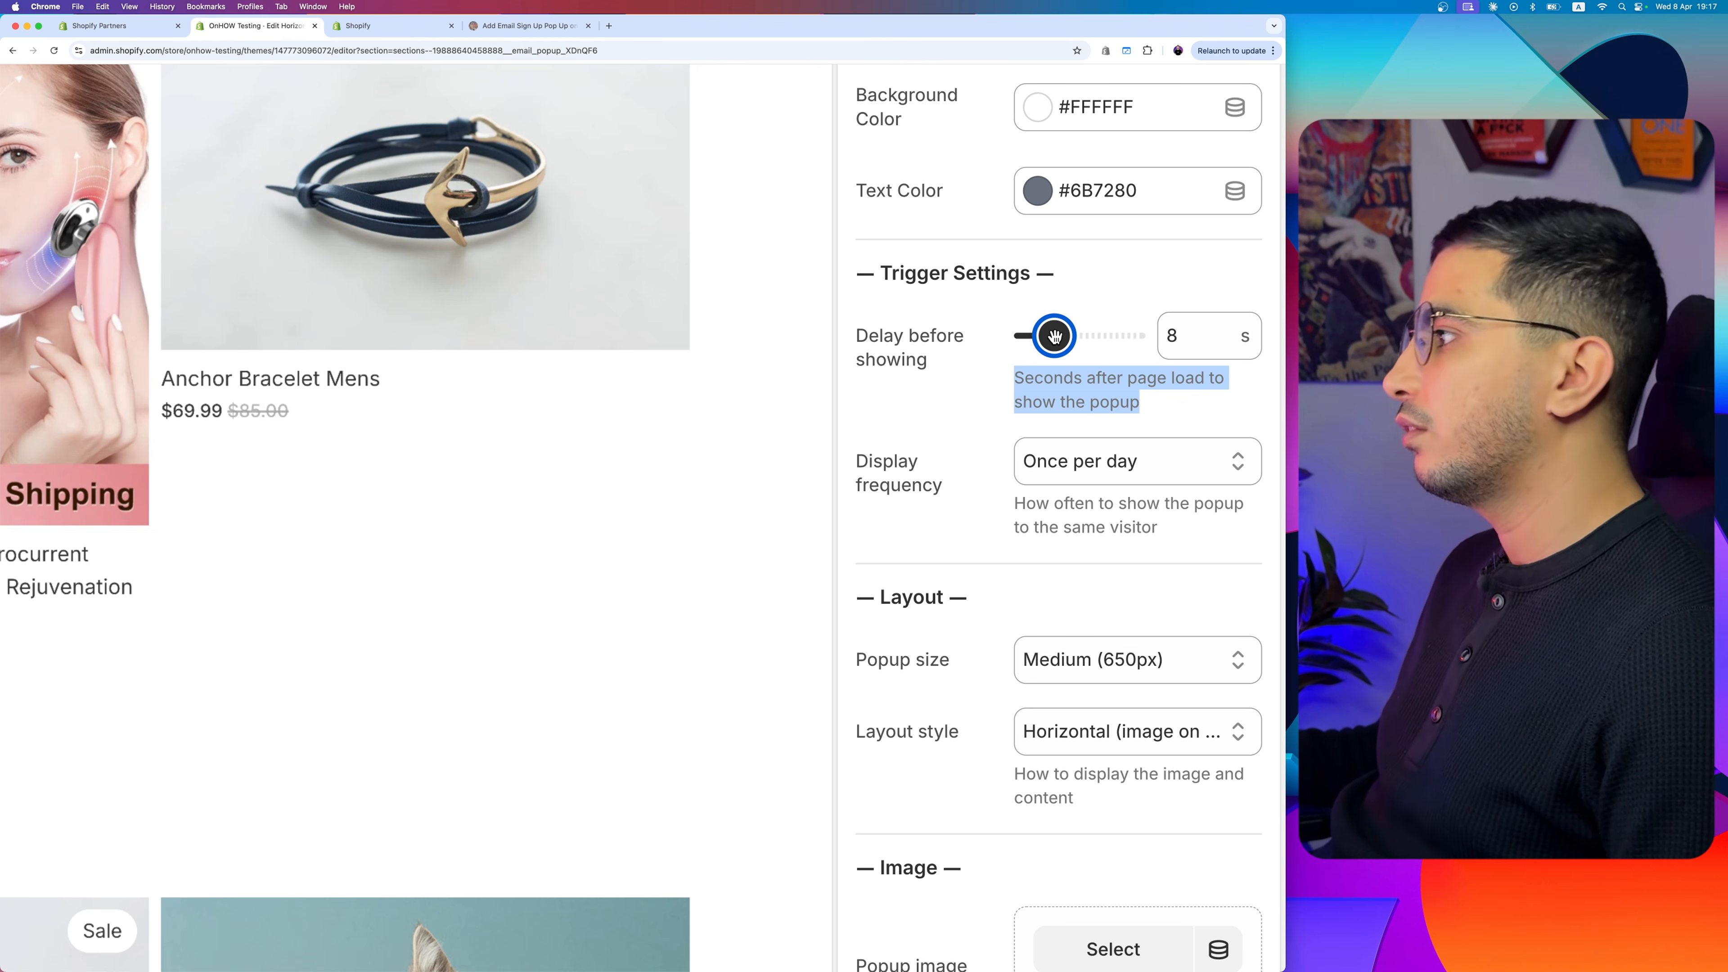
pyautogui.moveTo(1054, 336); pyautogui.dragTo(1036, 336)
pyautogui.click(985, 395)
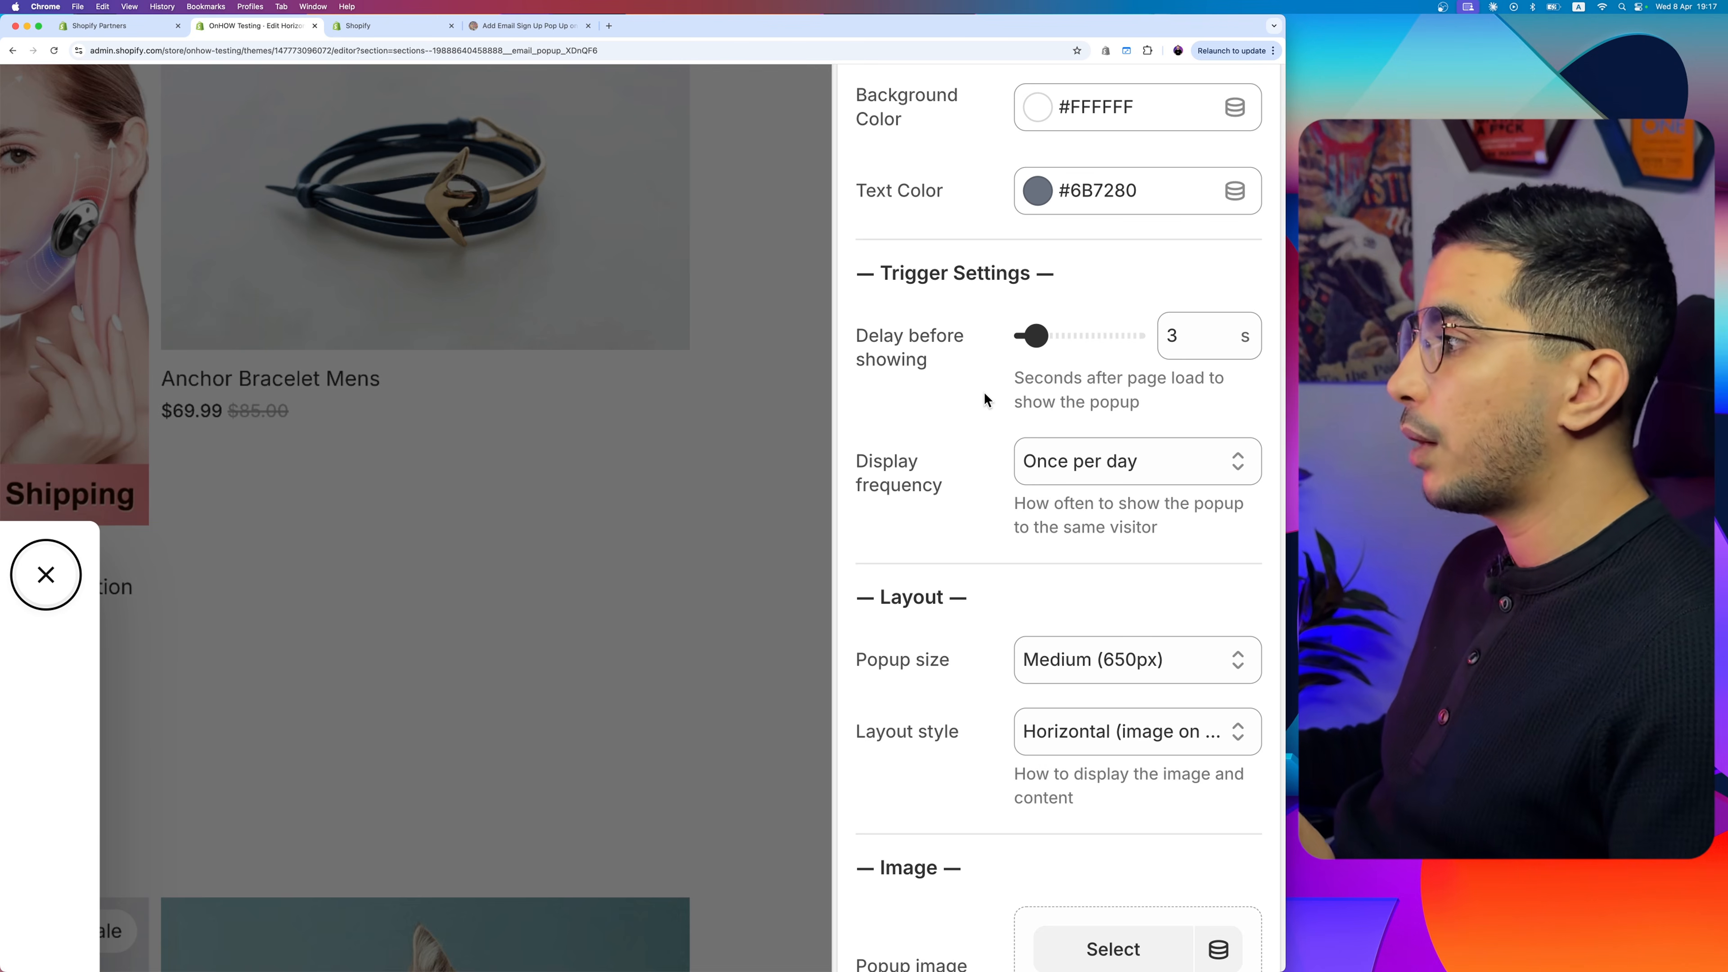
# Step: Set the popup's display frequency to Every visit
pyautogui.scroll(-2, 984, 393)
pyautogui.moveTo(858, 352); pyautogui.dragTo(1197, 418)
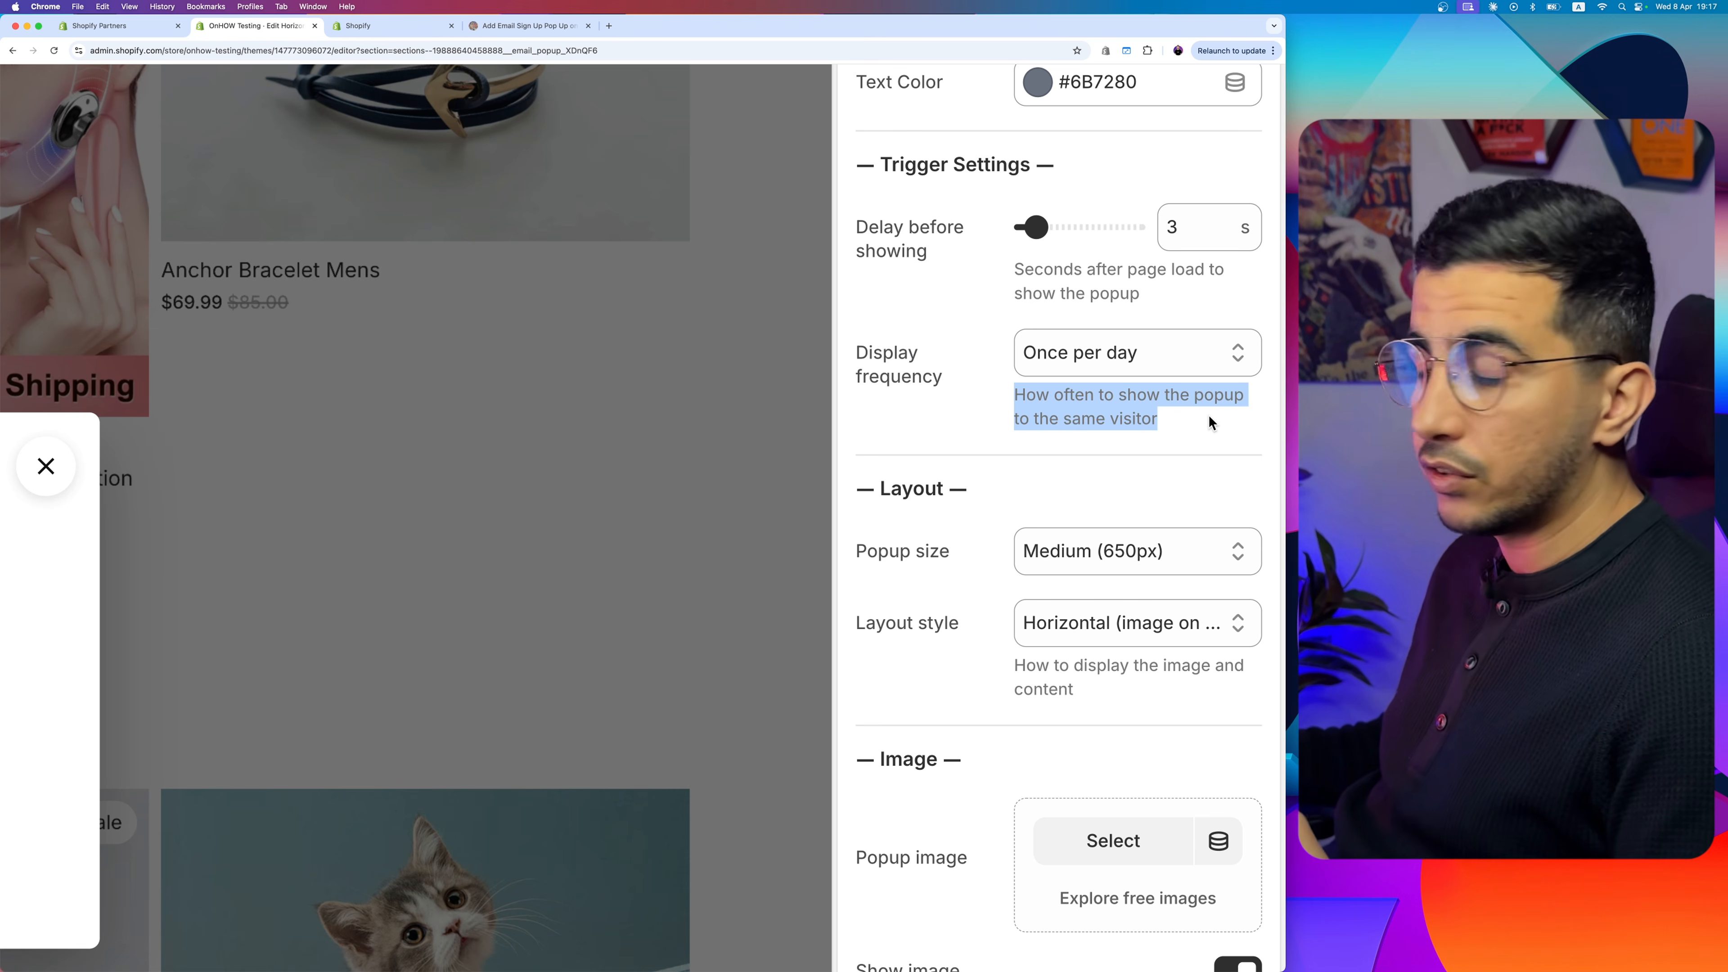
pyautogui.click(1108, 351)
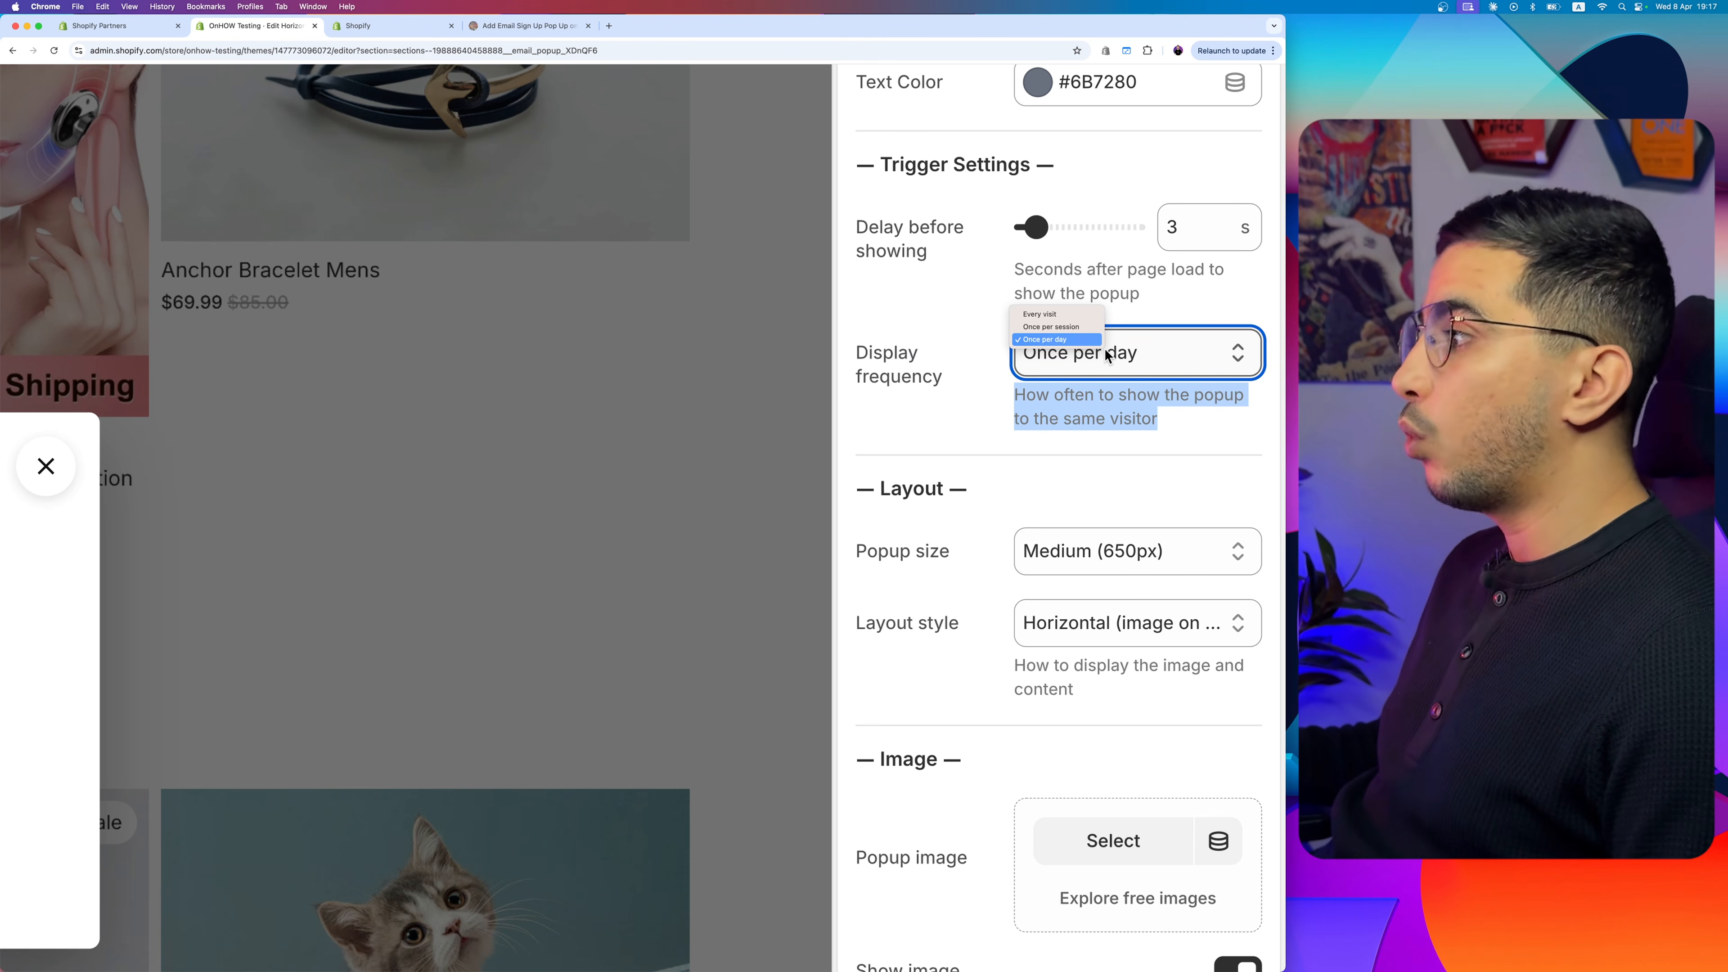
pyautogui.click(1046, 315)
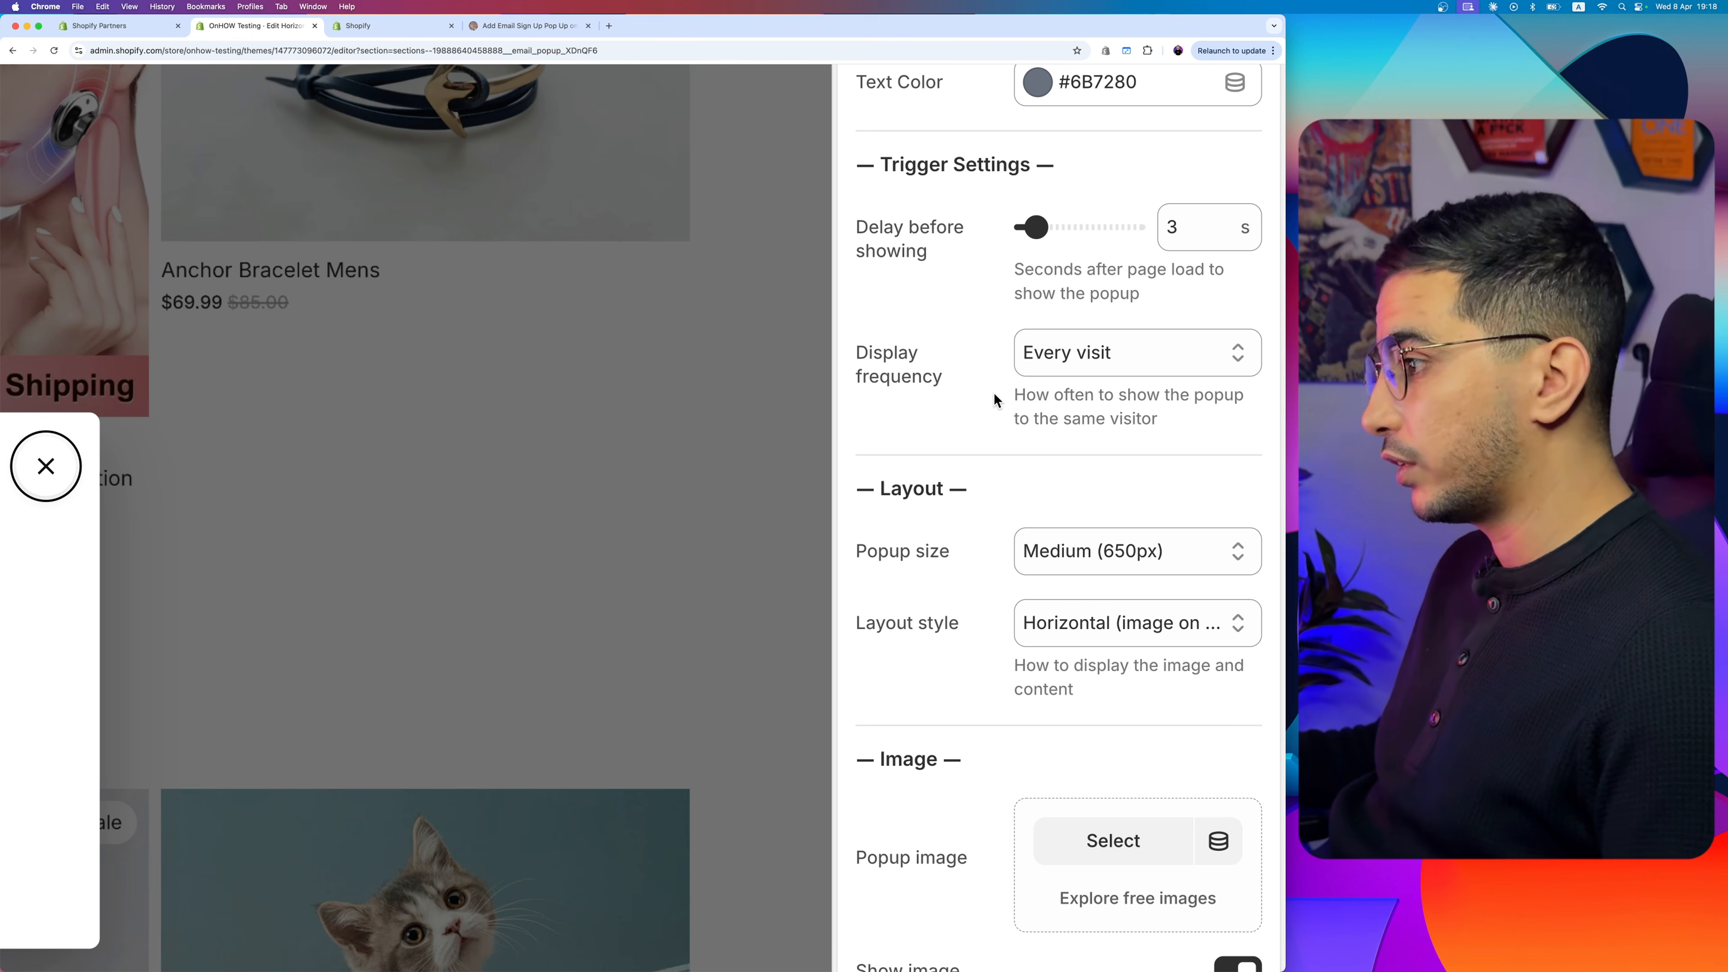
# Step: Set the popup size to Large (800px) and keep the layout style as Horizontal (image on left)
pyautogui.scroll(-3, 993, 399)
pyautogui.moveTo(879, 305); pyautogui.dragTo(975, 308)
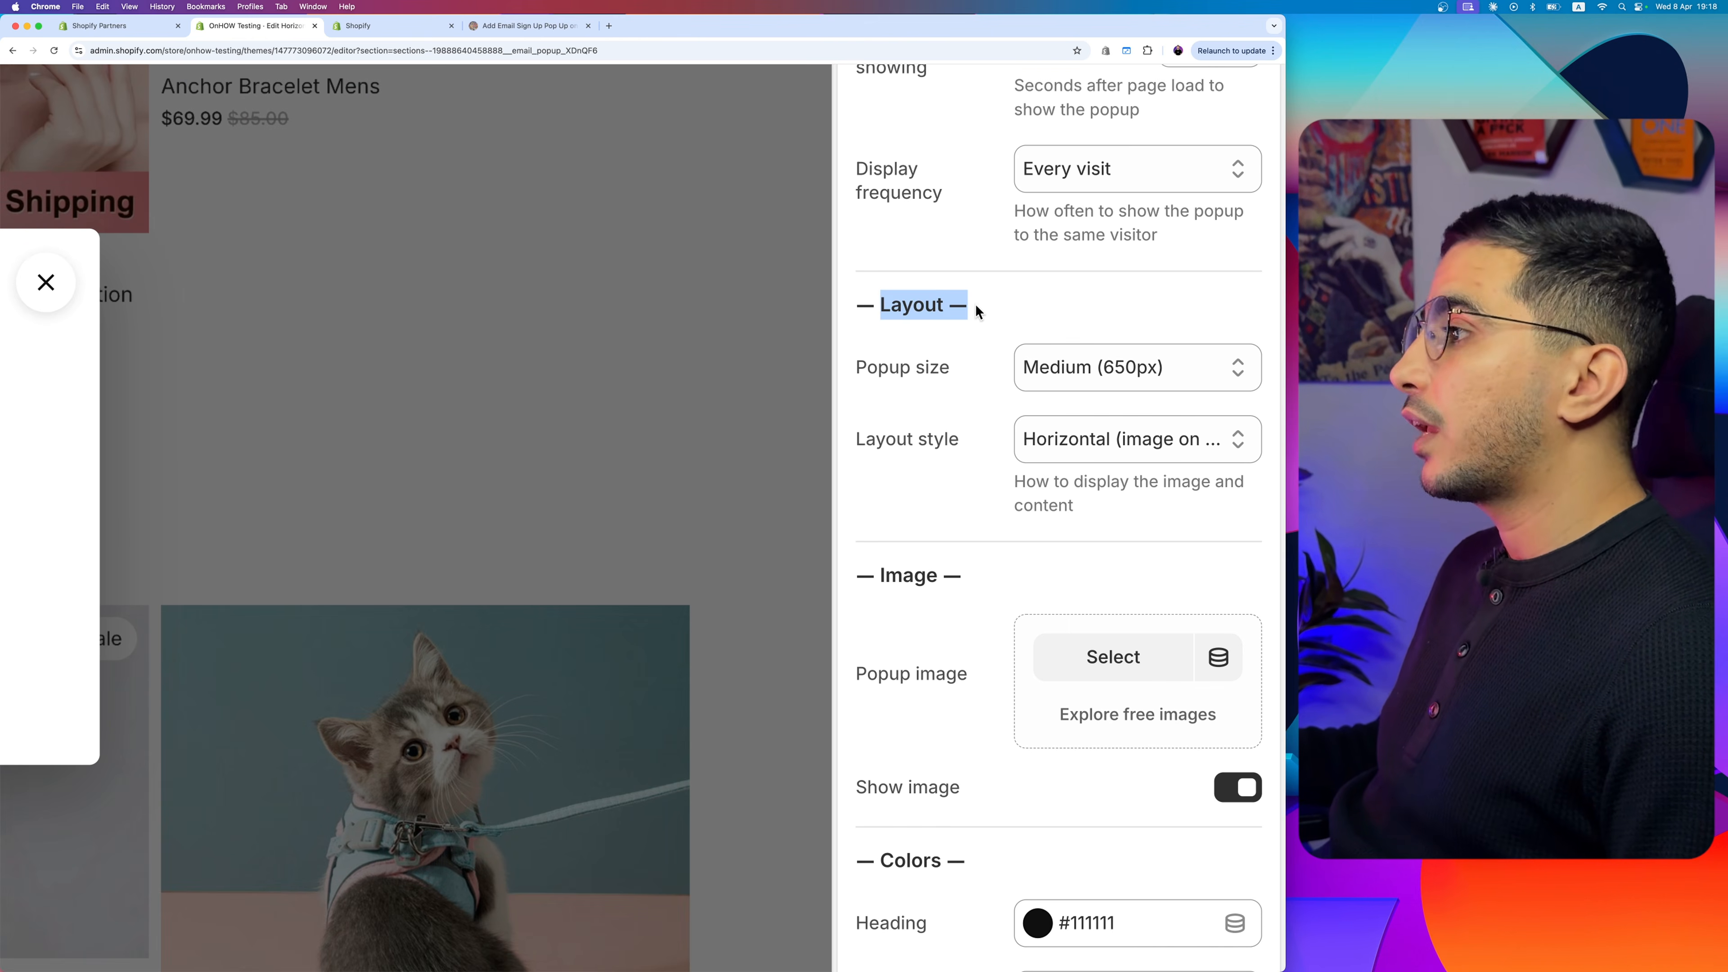
pyautogui.click(1116, 373)
pyautogui.click(1062, 366)
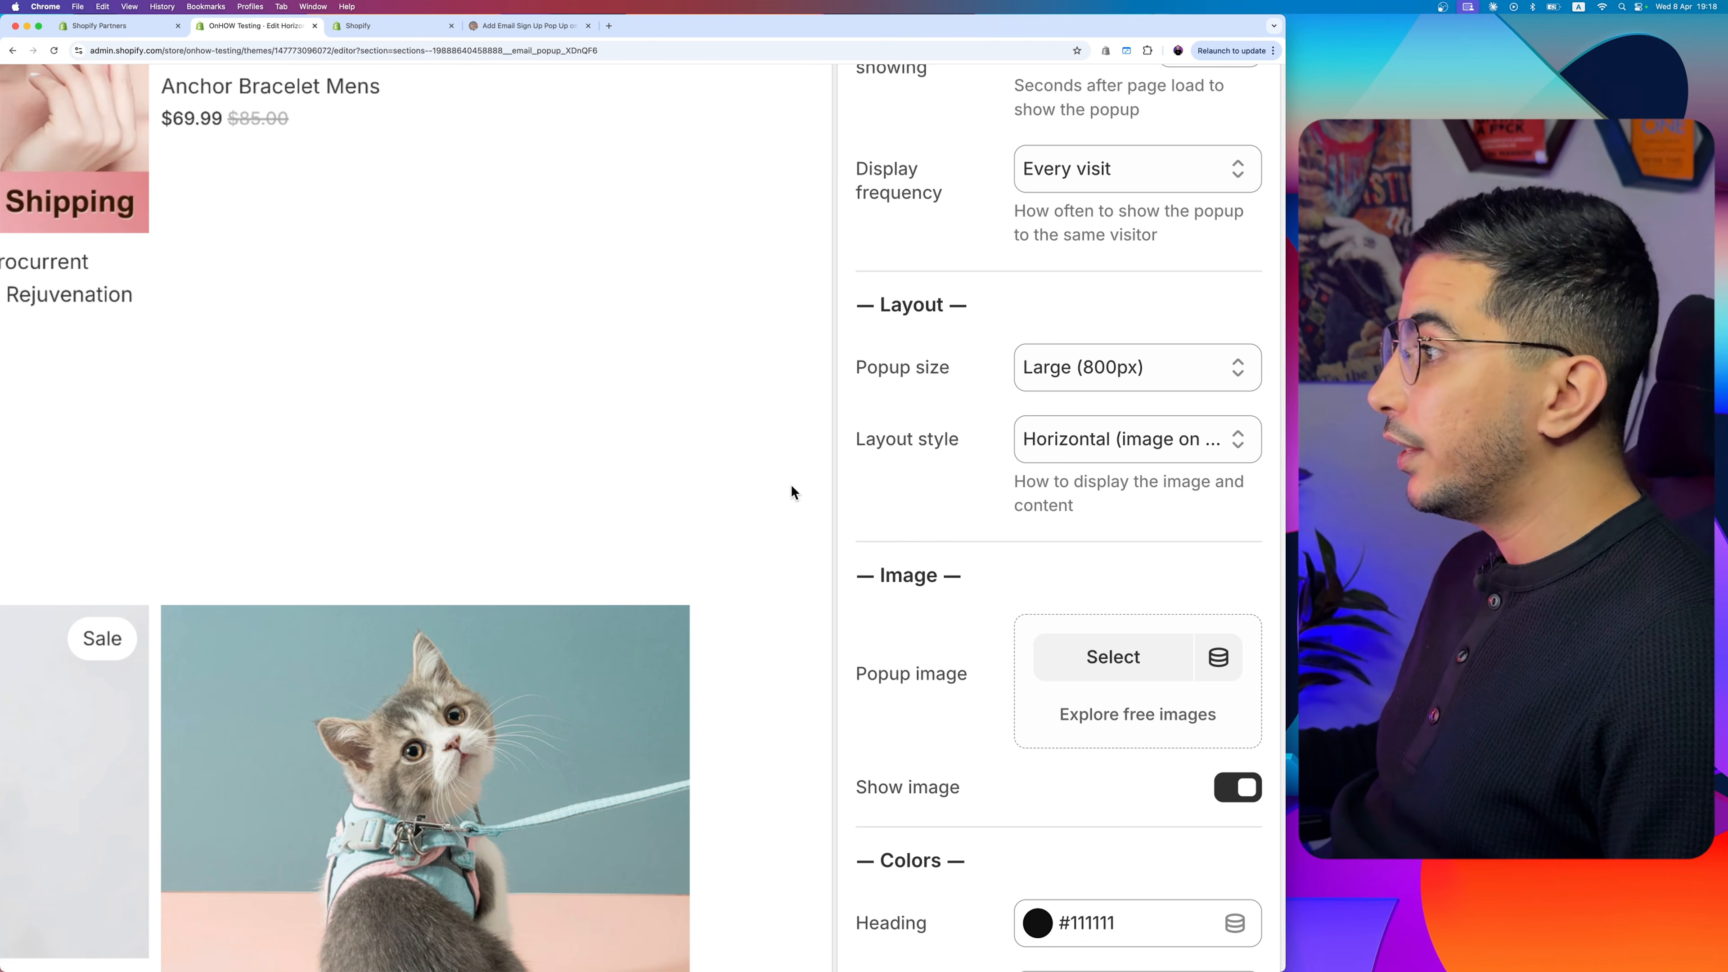
pyautogui.moveTo(896, 439); pyautogui.dragTo(1012, 442)
pyautogui.click(1048, 439)
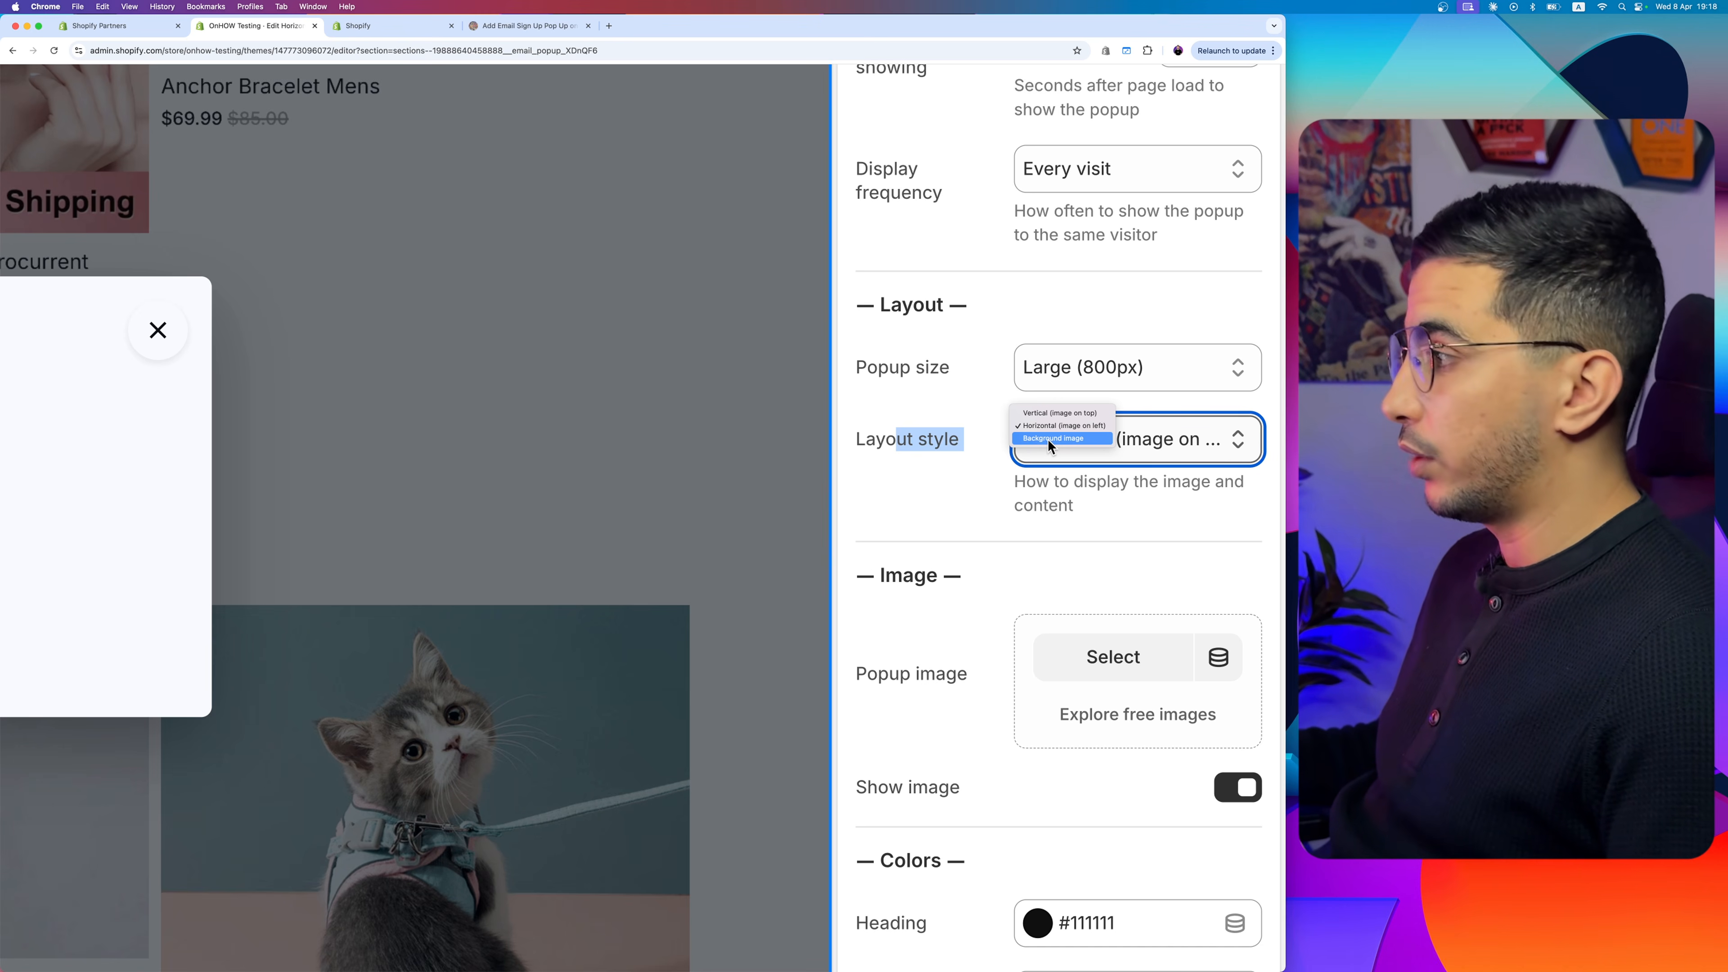
pyautogui.click(1047, 424)
# Step: Choose gold_necklace.jpg from the store's files as the popup image
pyautogui.scroll(-5, 971, 554)
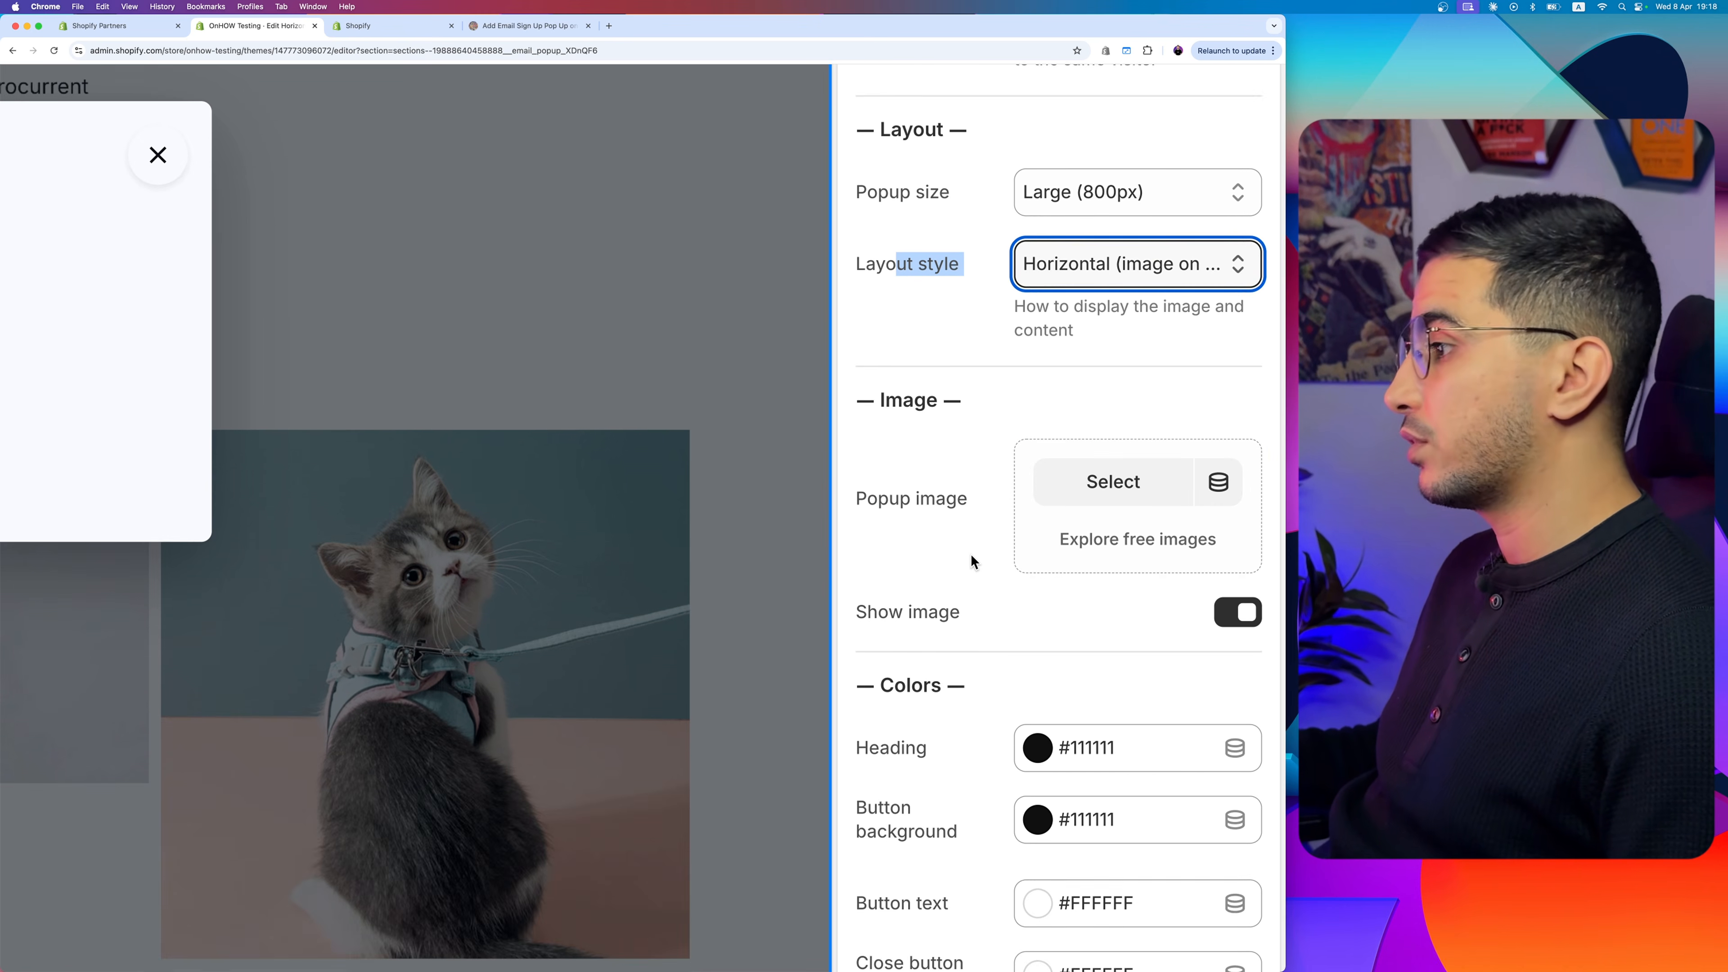
pyautogui.moveTo(868, 406); pyautogui.dragTo(973, 406)
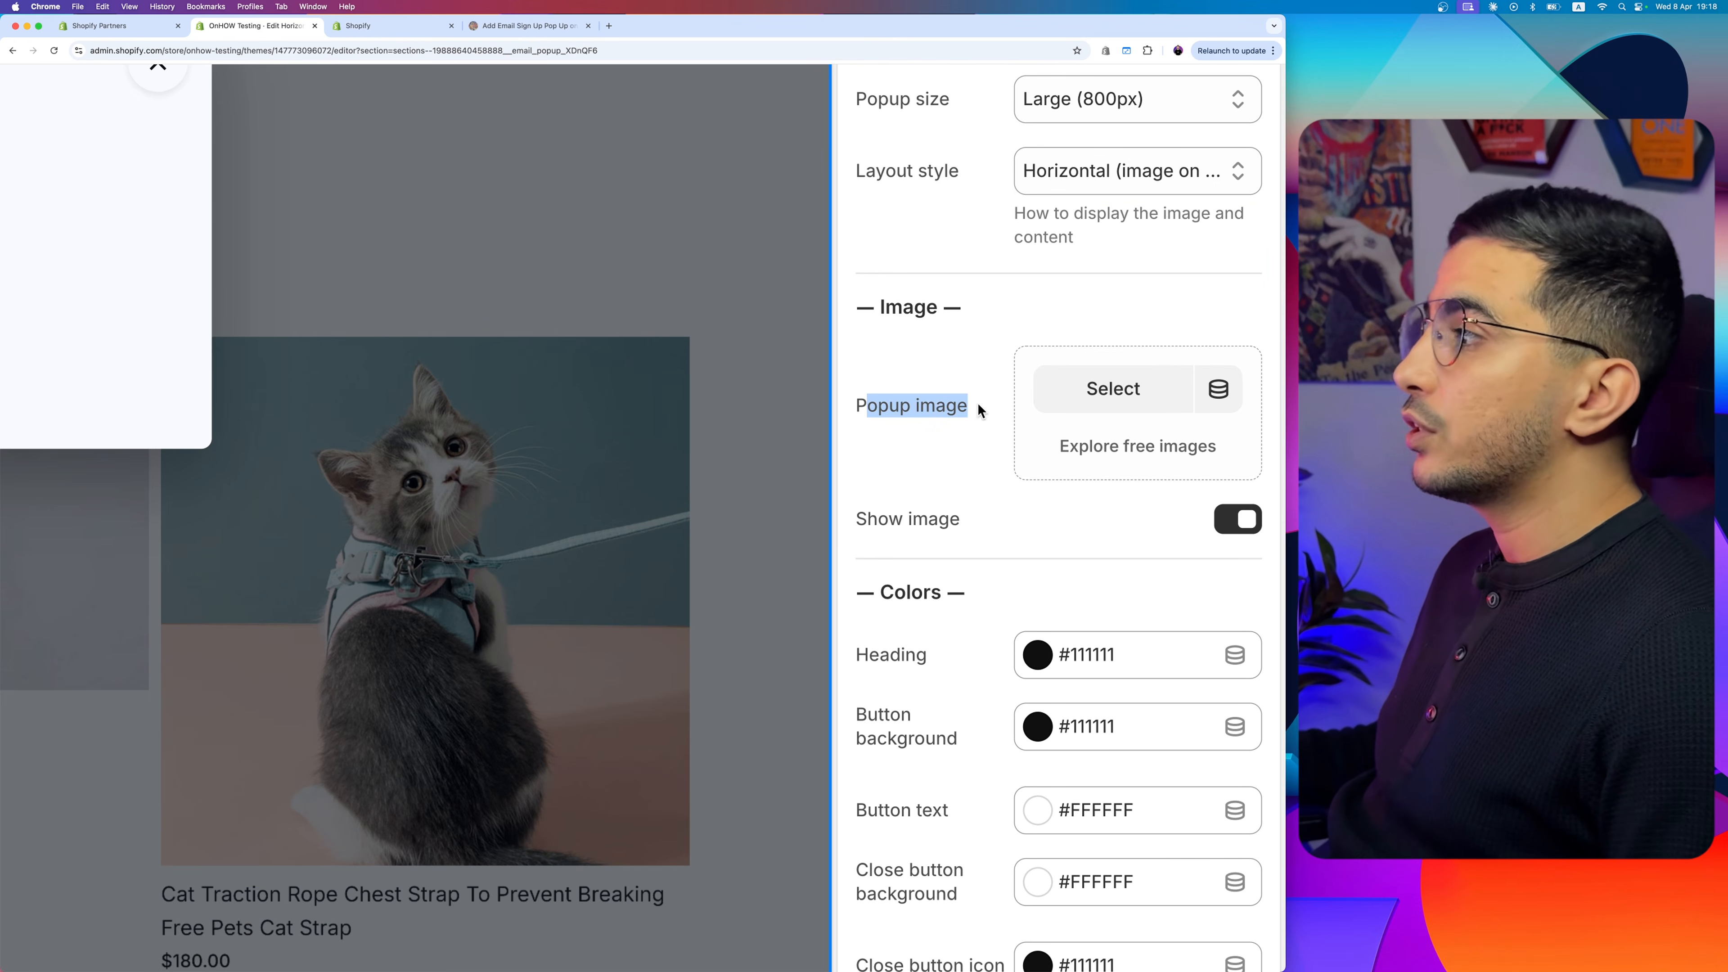
pyautogui.scroll(2, 1054, 303)
pyautogui.moveTo(955, 250); pyautogui.dragTo(1128, 288)
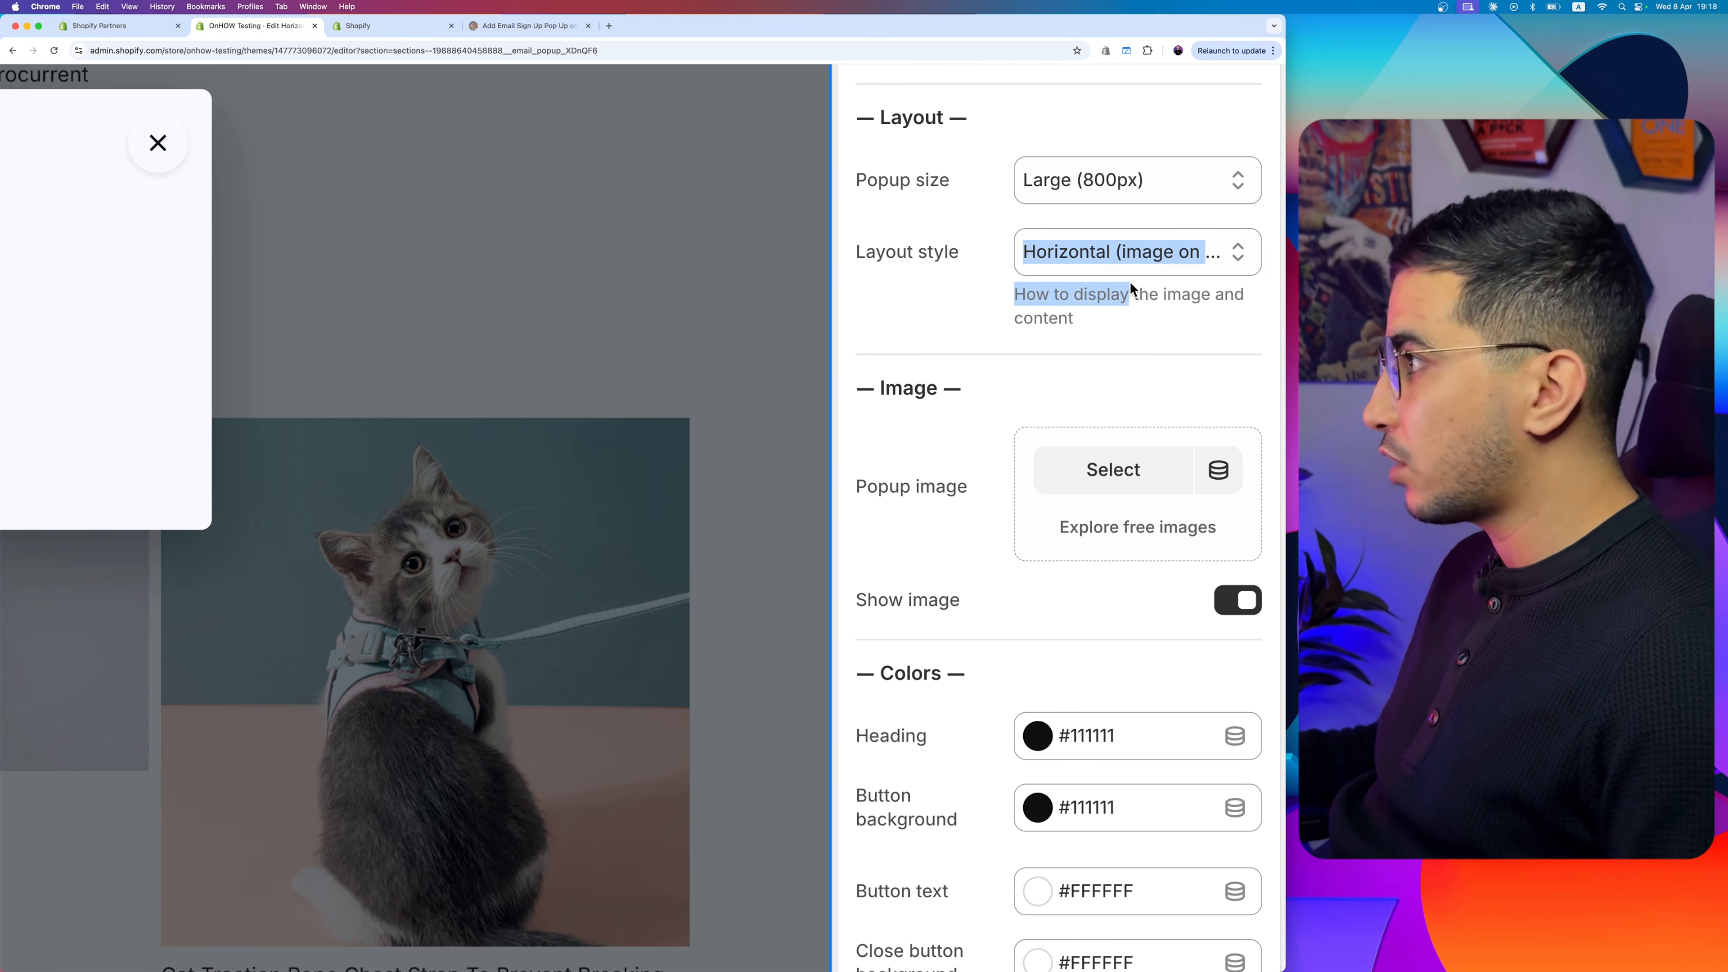
pyautogui.click(1086, 492)
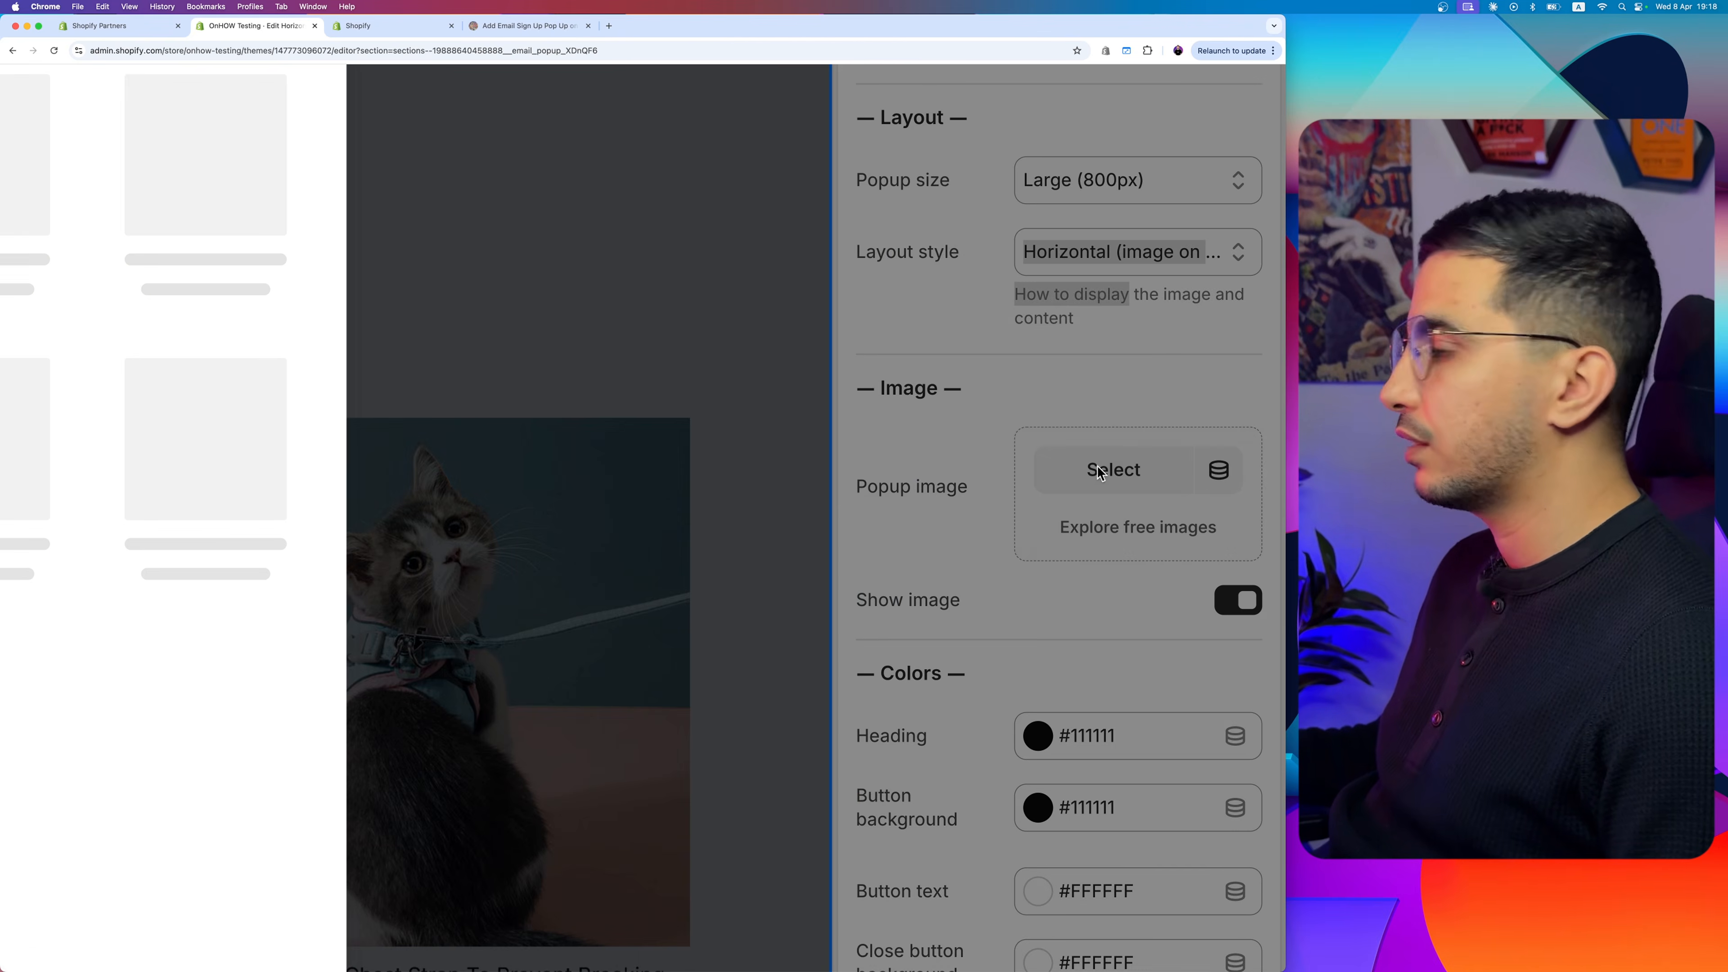
pyautogui.scroll(-7, 886, 441)
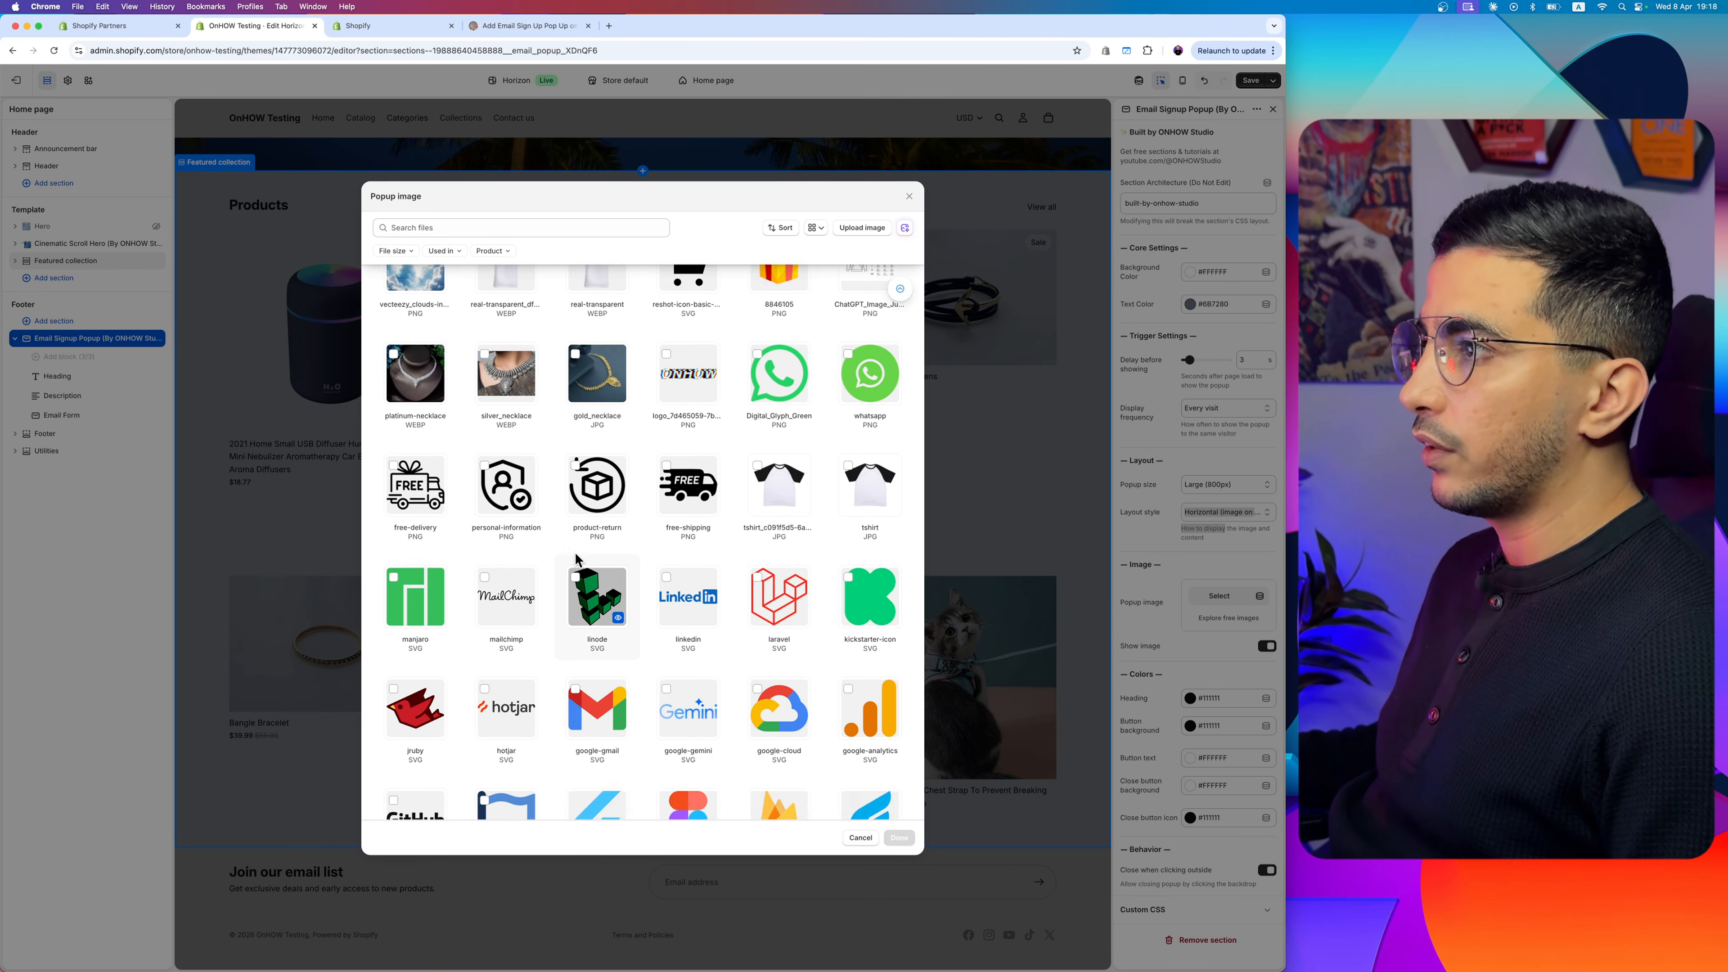
pyautogui.scroll(3, 575, 552)
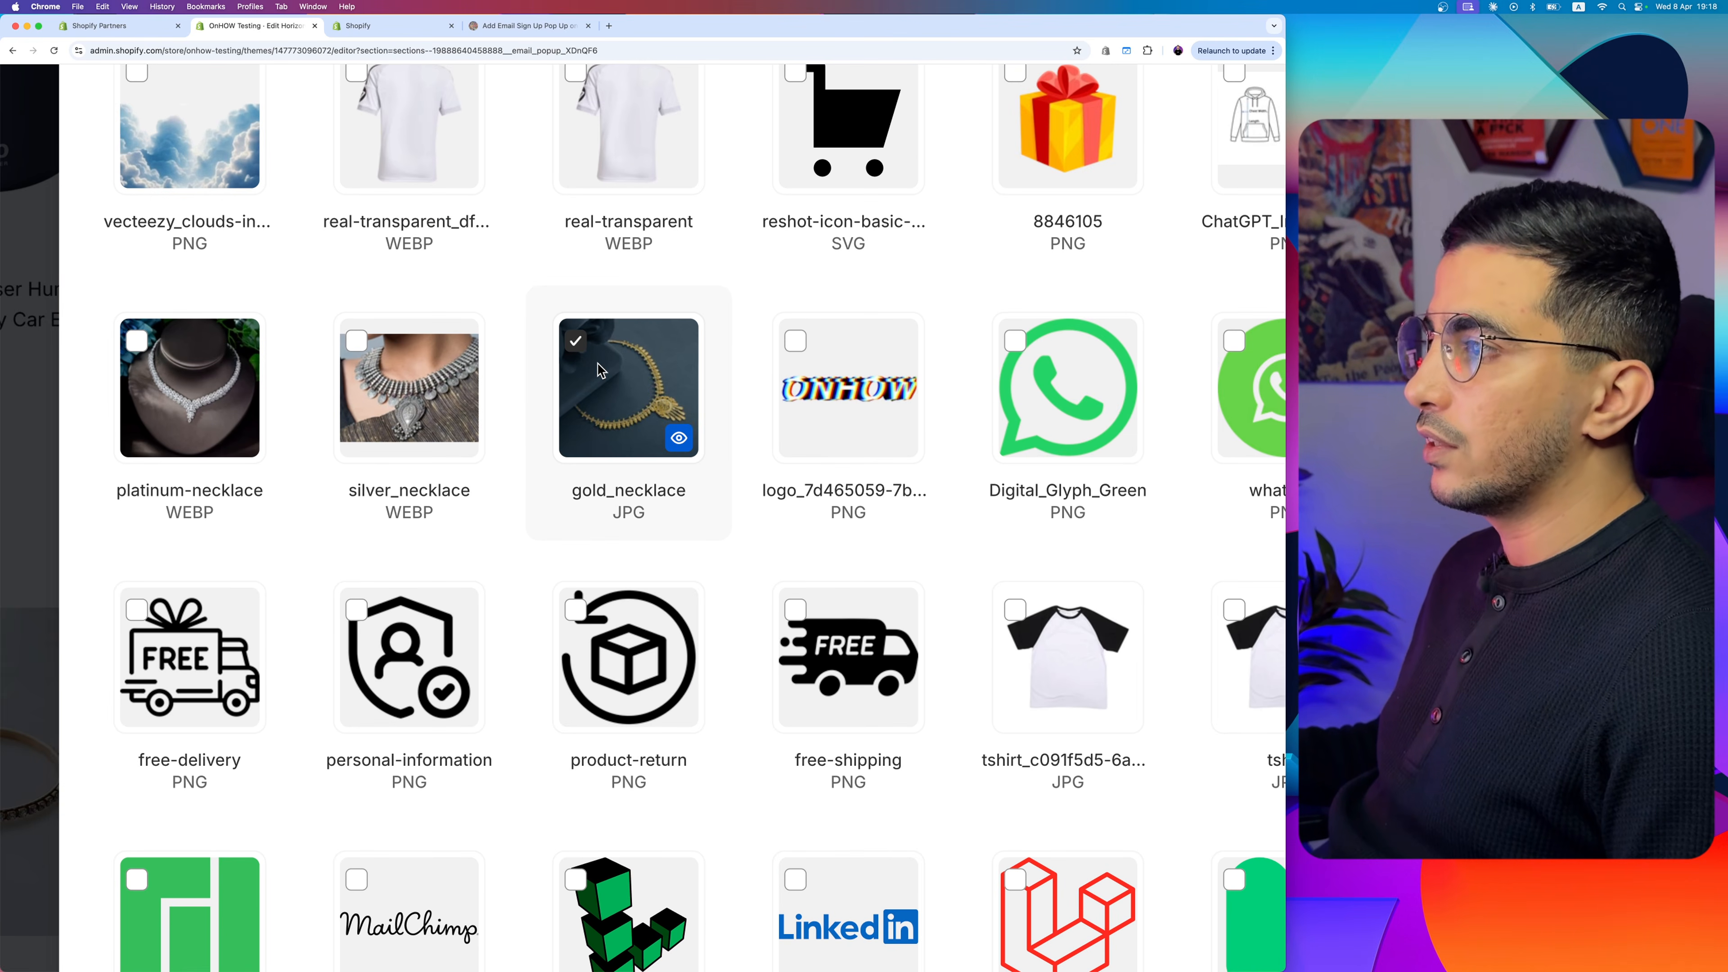
pyautogui.click(596, 363)
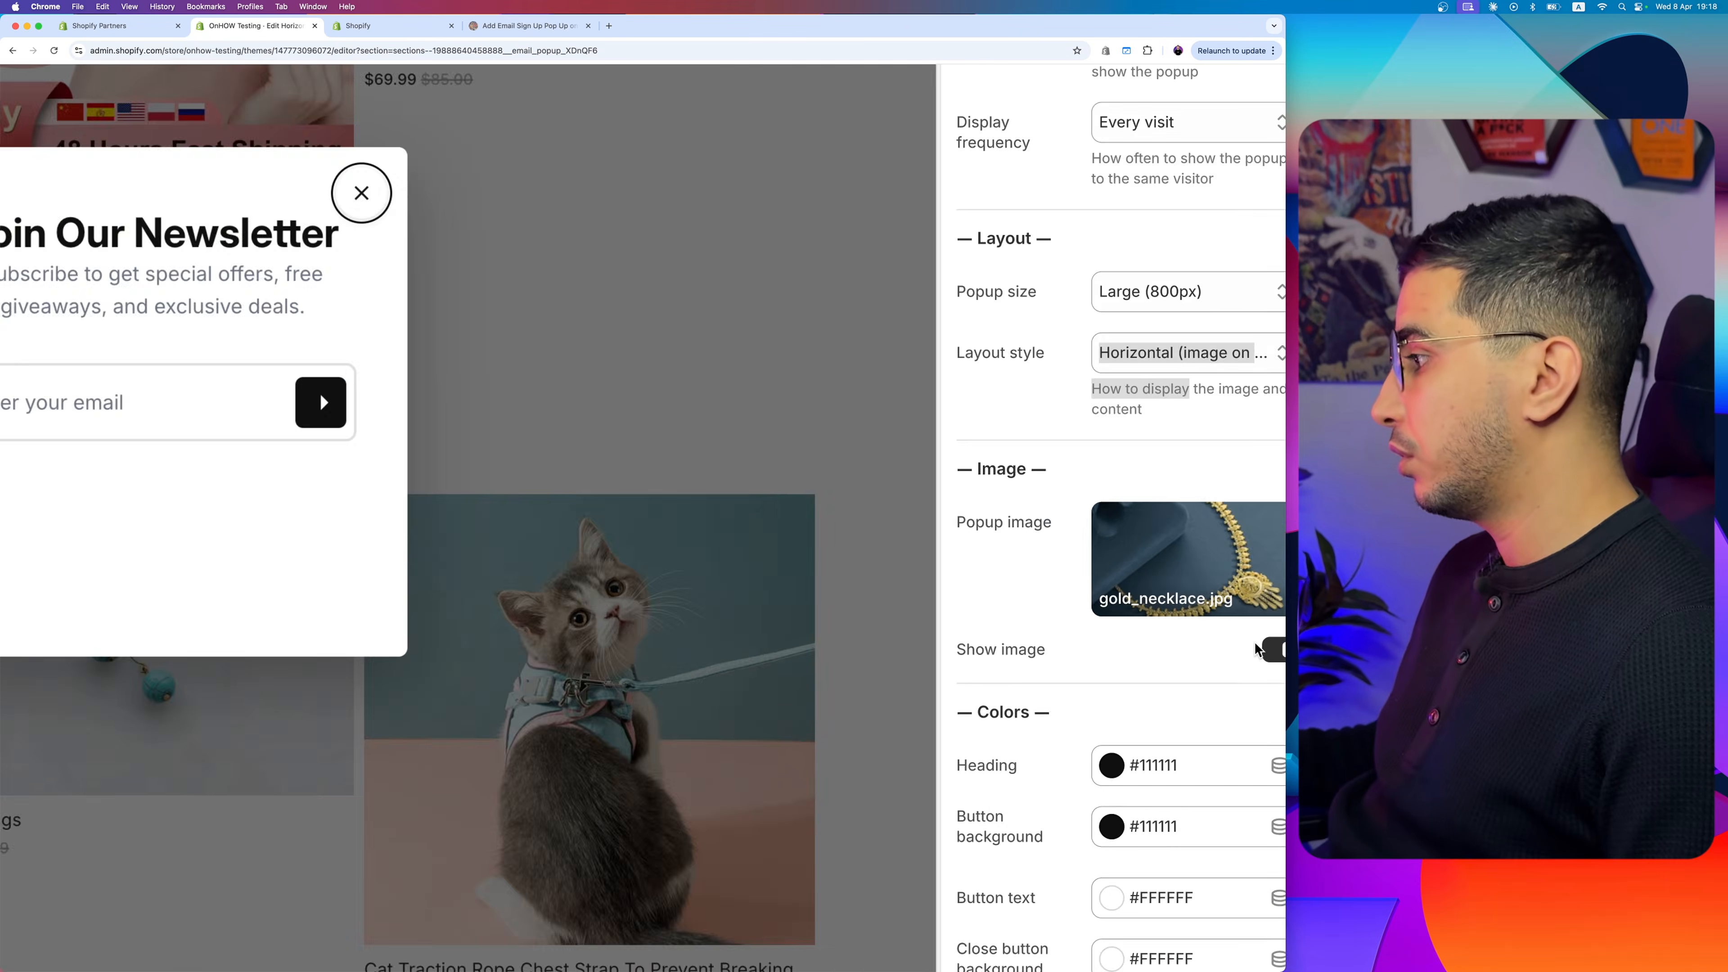
# Step: Review the popup section's color and behavior settings
pyautogui.scroll(3, 1254, 643)
pyautogui.scroll(-9, 1254, 643)
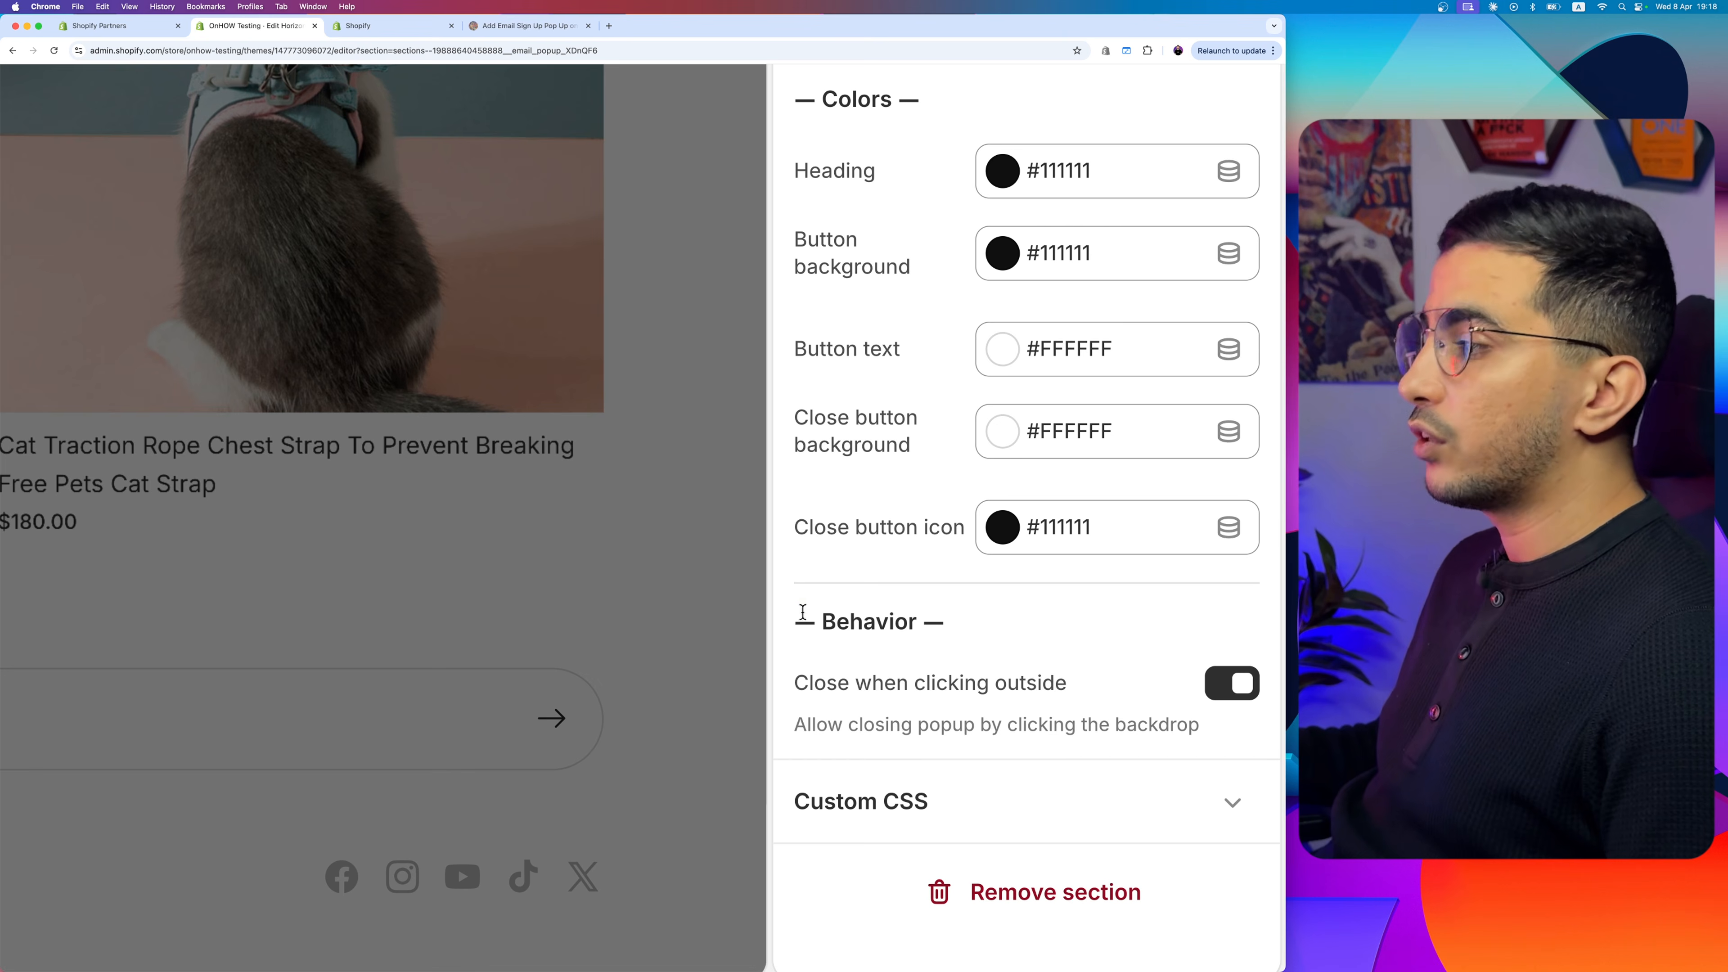
pyautogui.moveTo(792, 616); pyautogui.dragTo(990, 638)
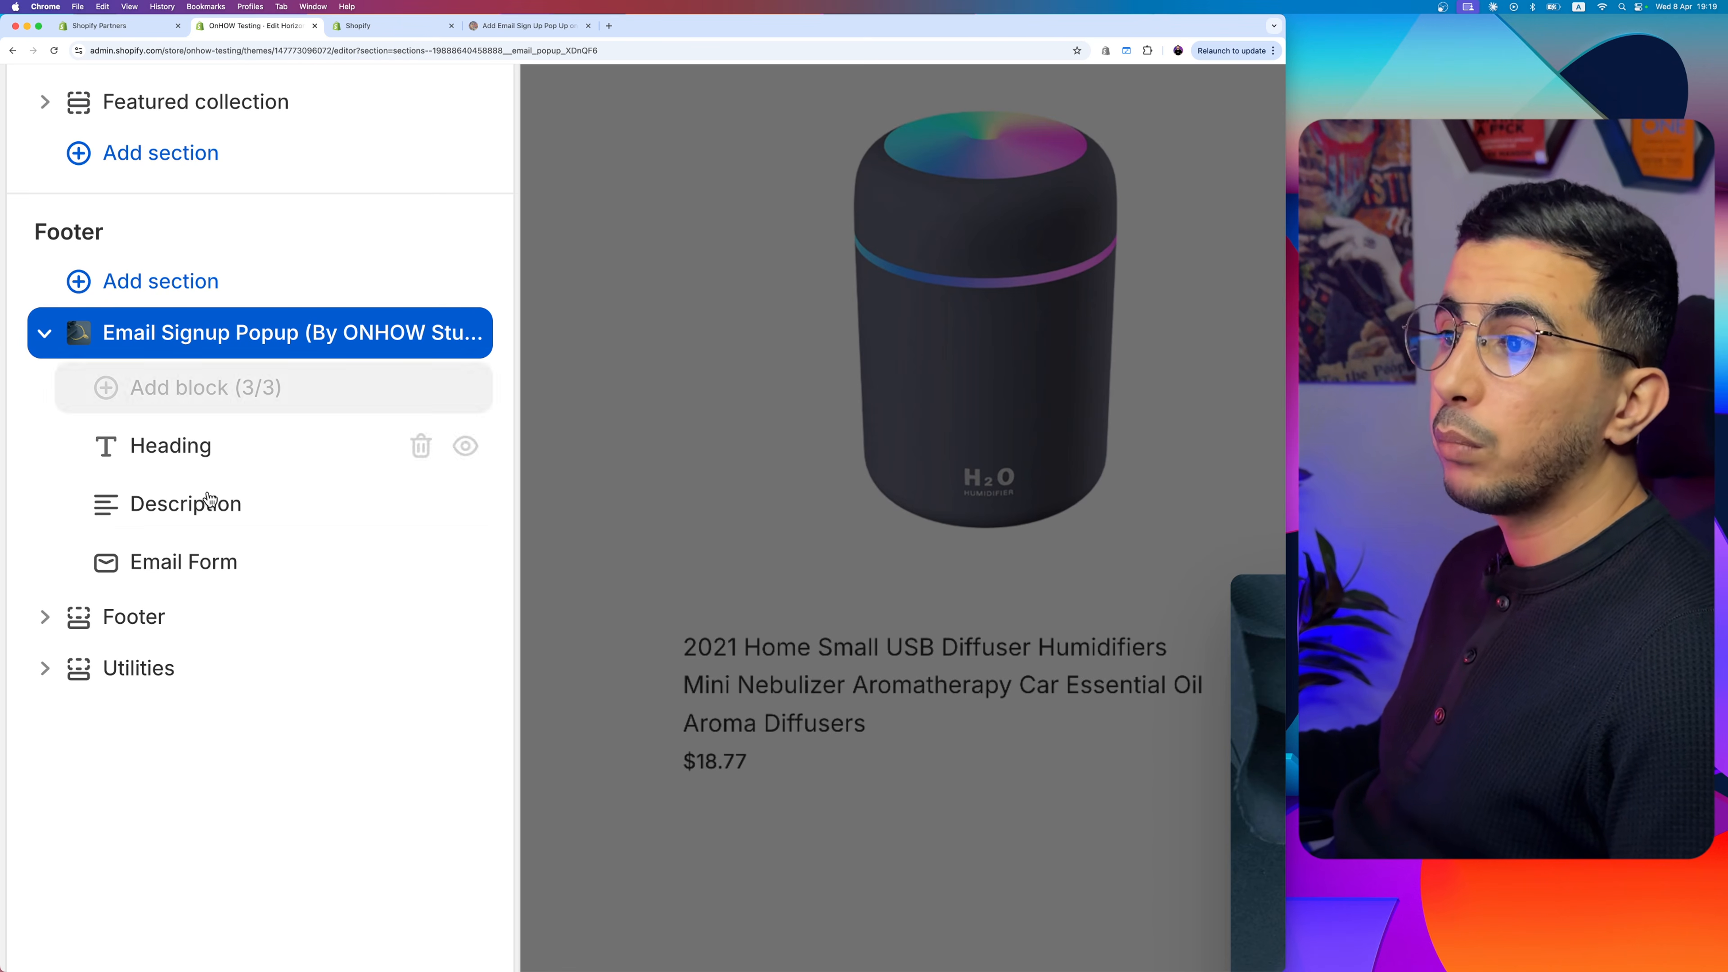
# Step: Examine the settings of the popup's Heading, Description and Email Form blocks and compare them with the popup preview
pyautogui.click(216, 457)
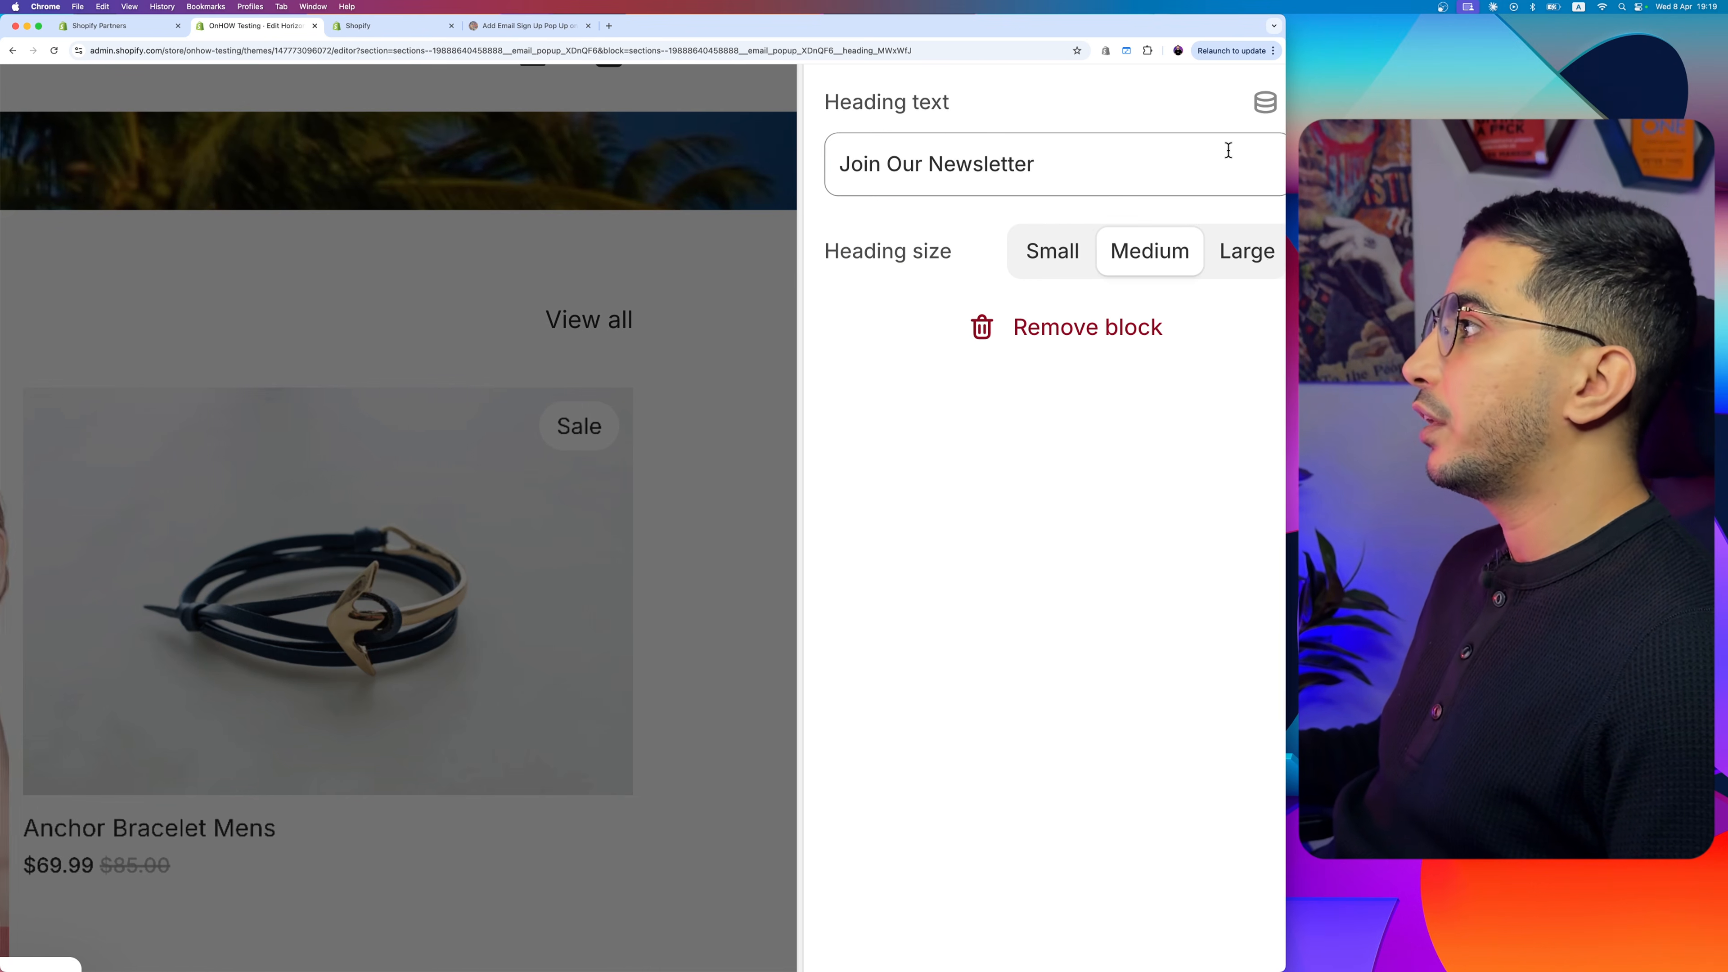
pyautogui.moveTo(1228, 155); pyautogui.dragTo(1126, 156)
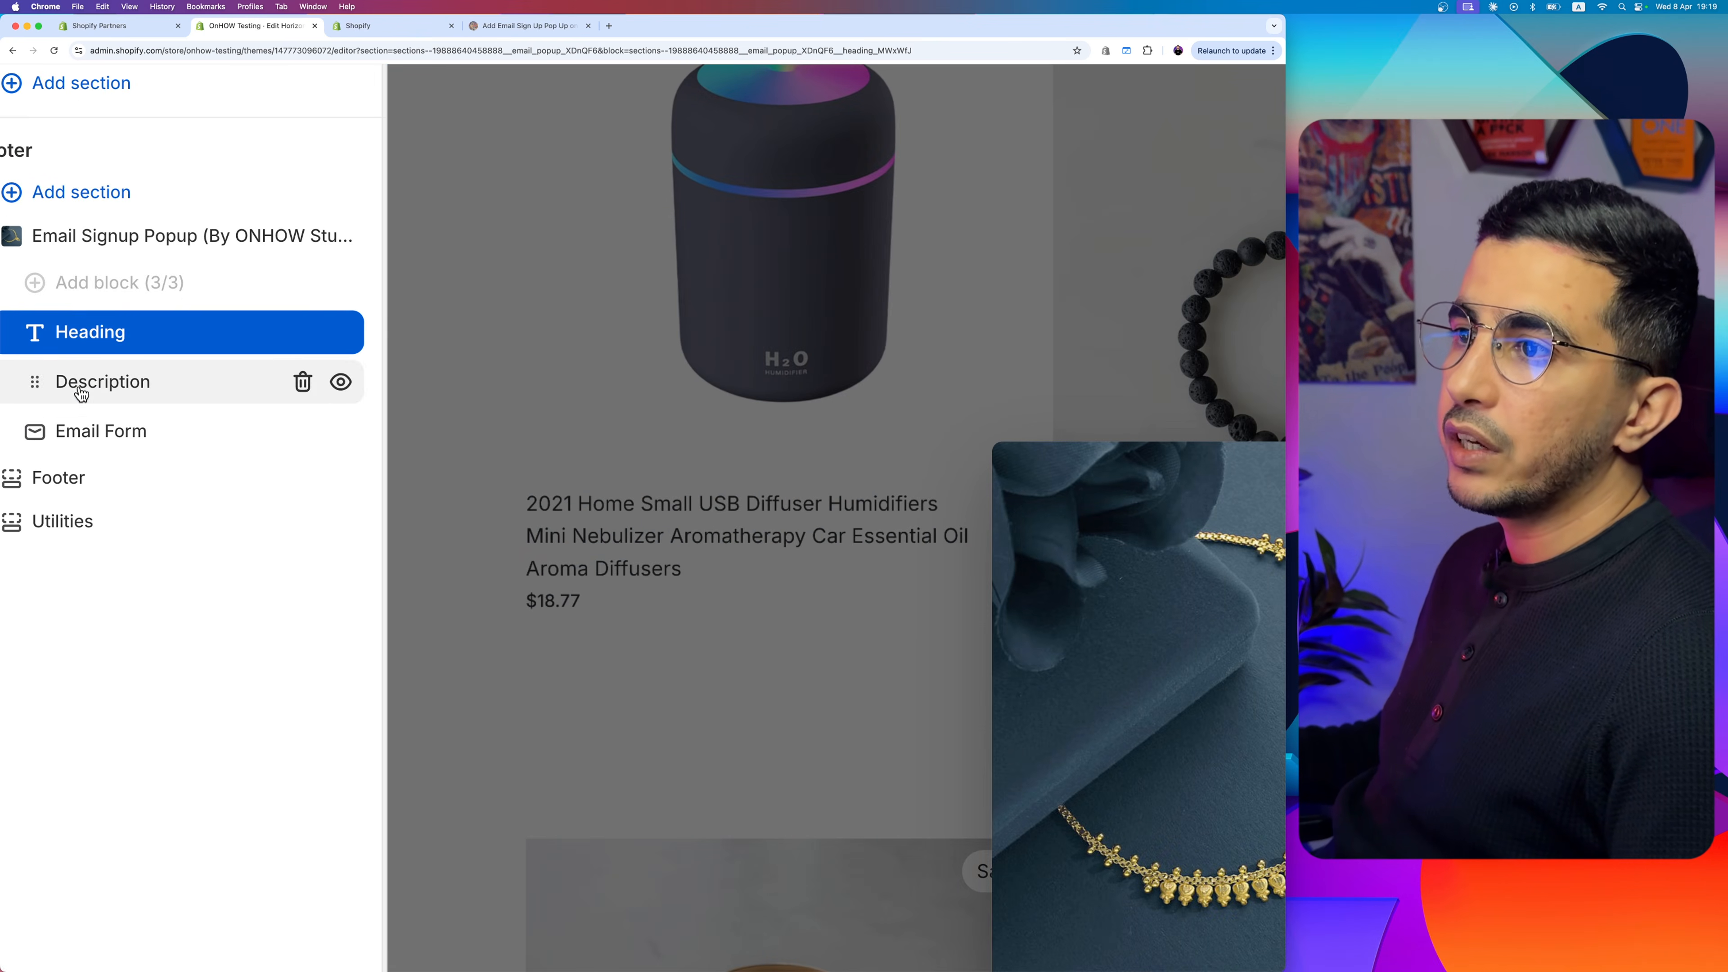
pyautogui.click(81, 394)
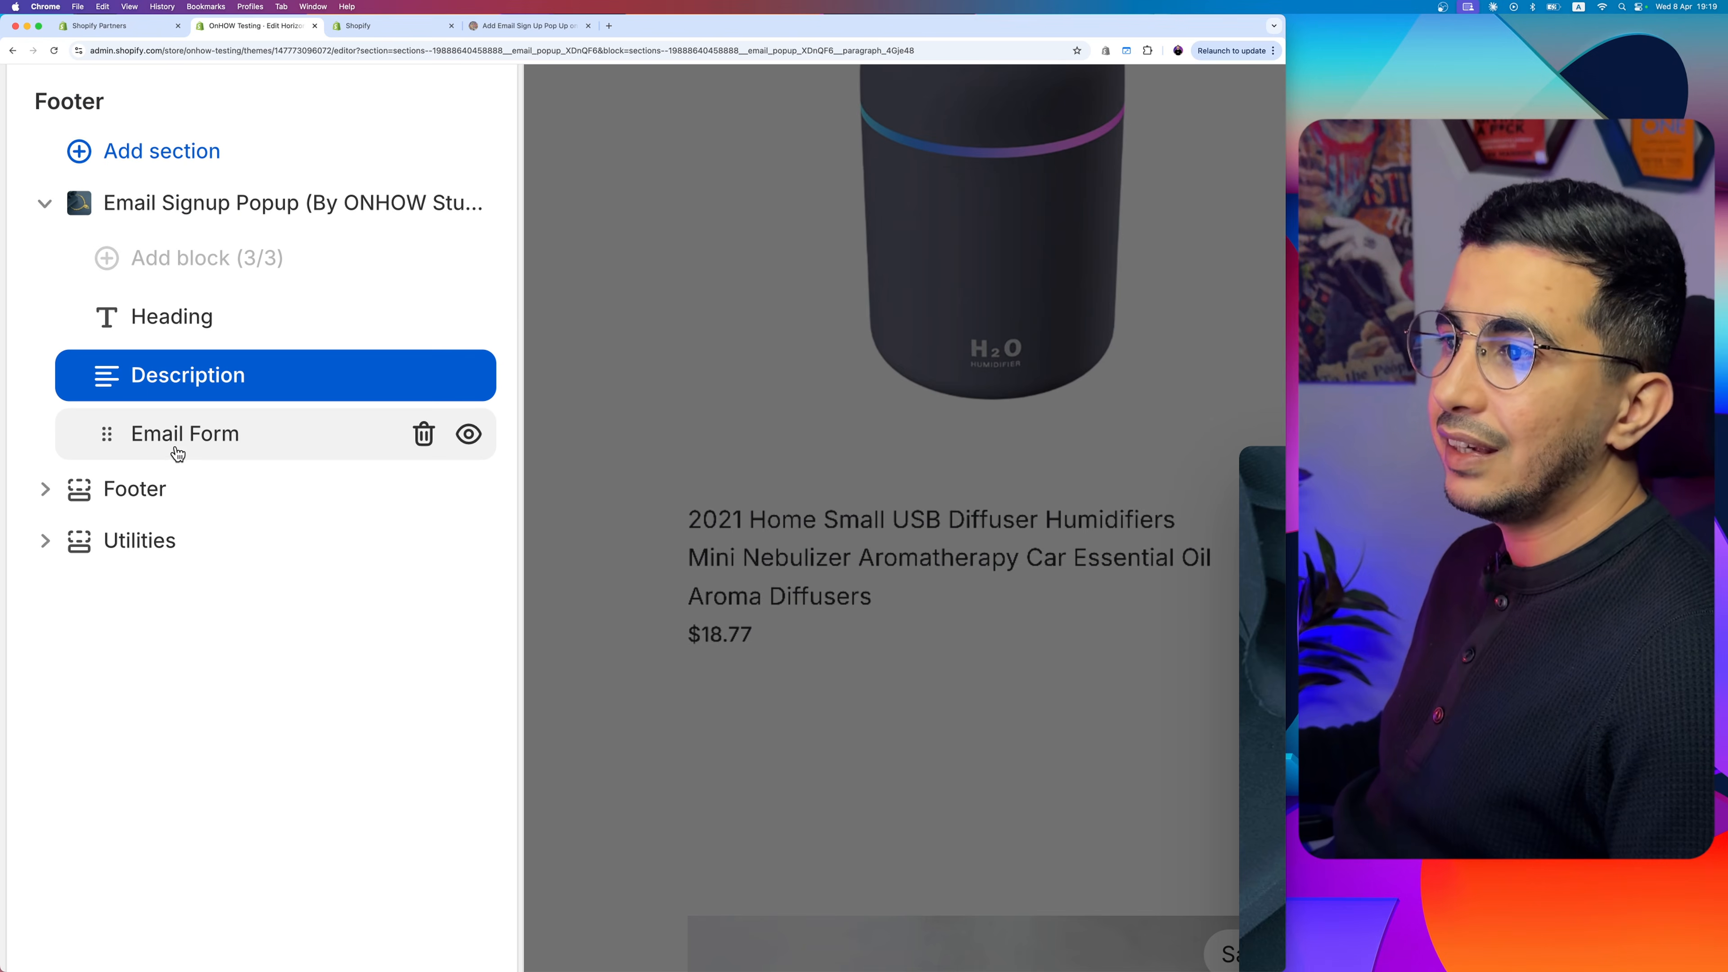
pyautogui.click(178, 454)
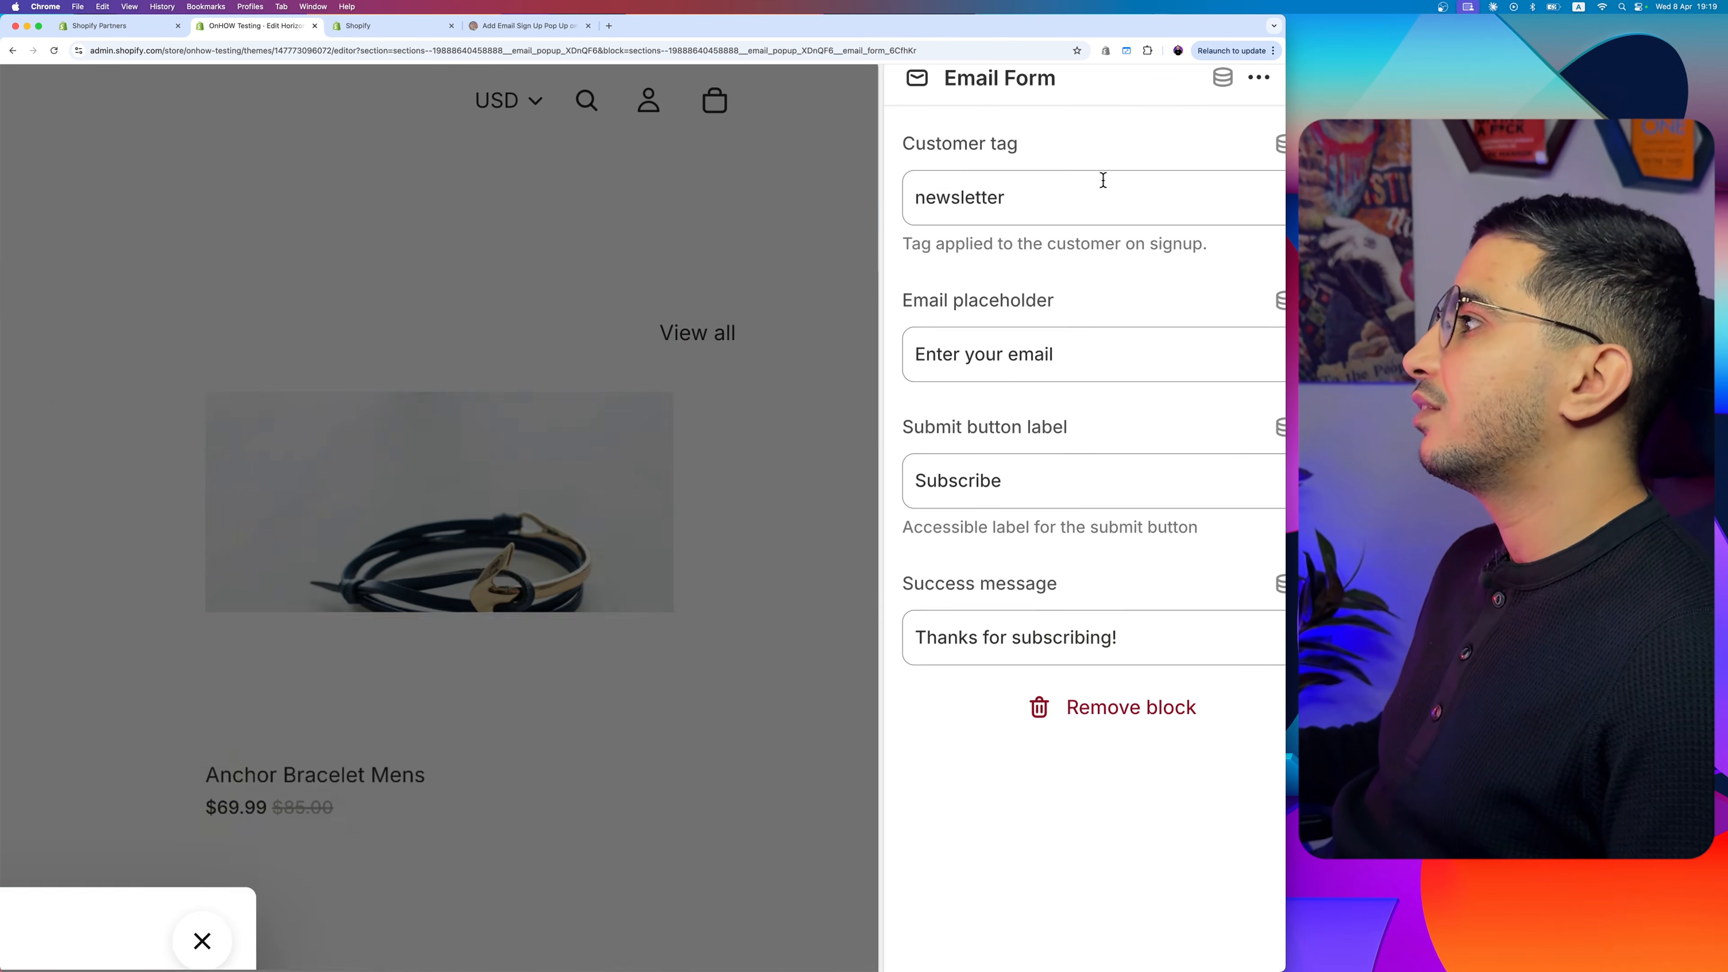
pyautogui.hscroll(1, 1103, 181)
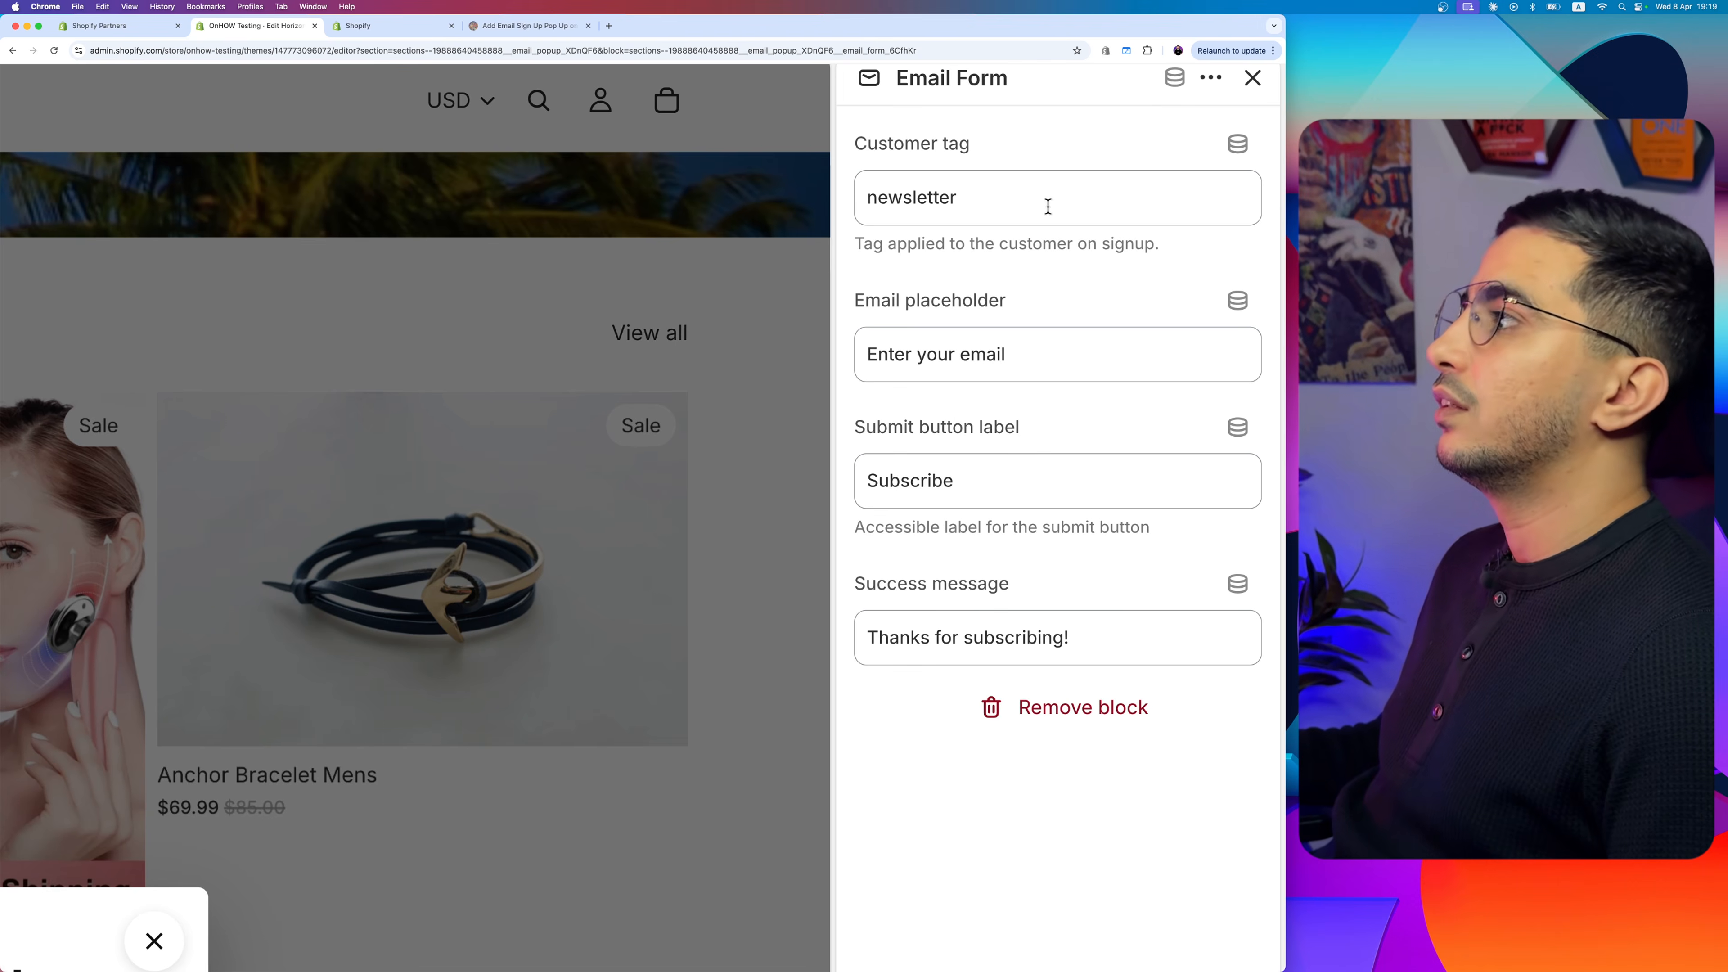
pyautogui.tripleClick(1029, 364)
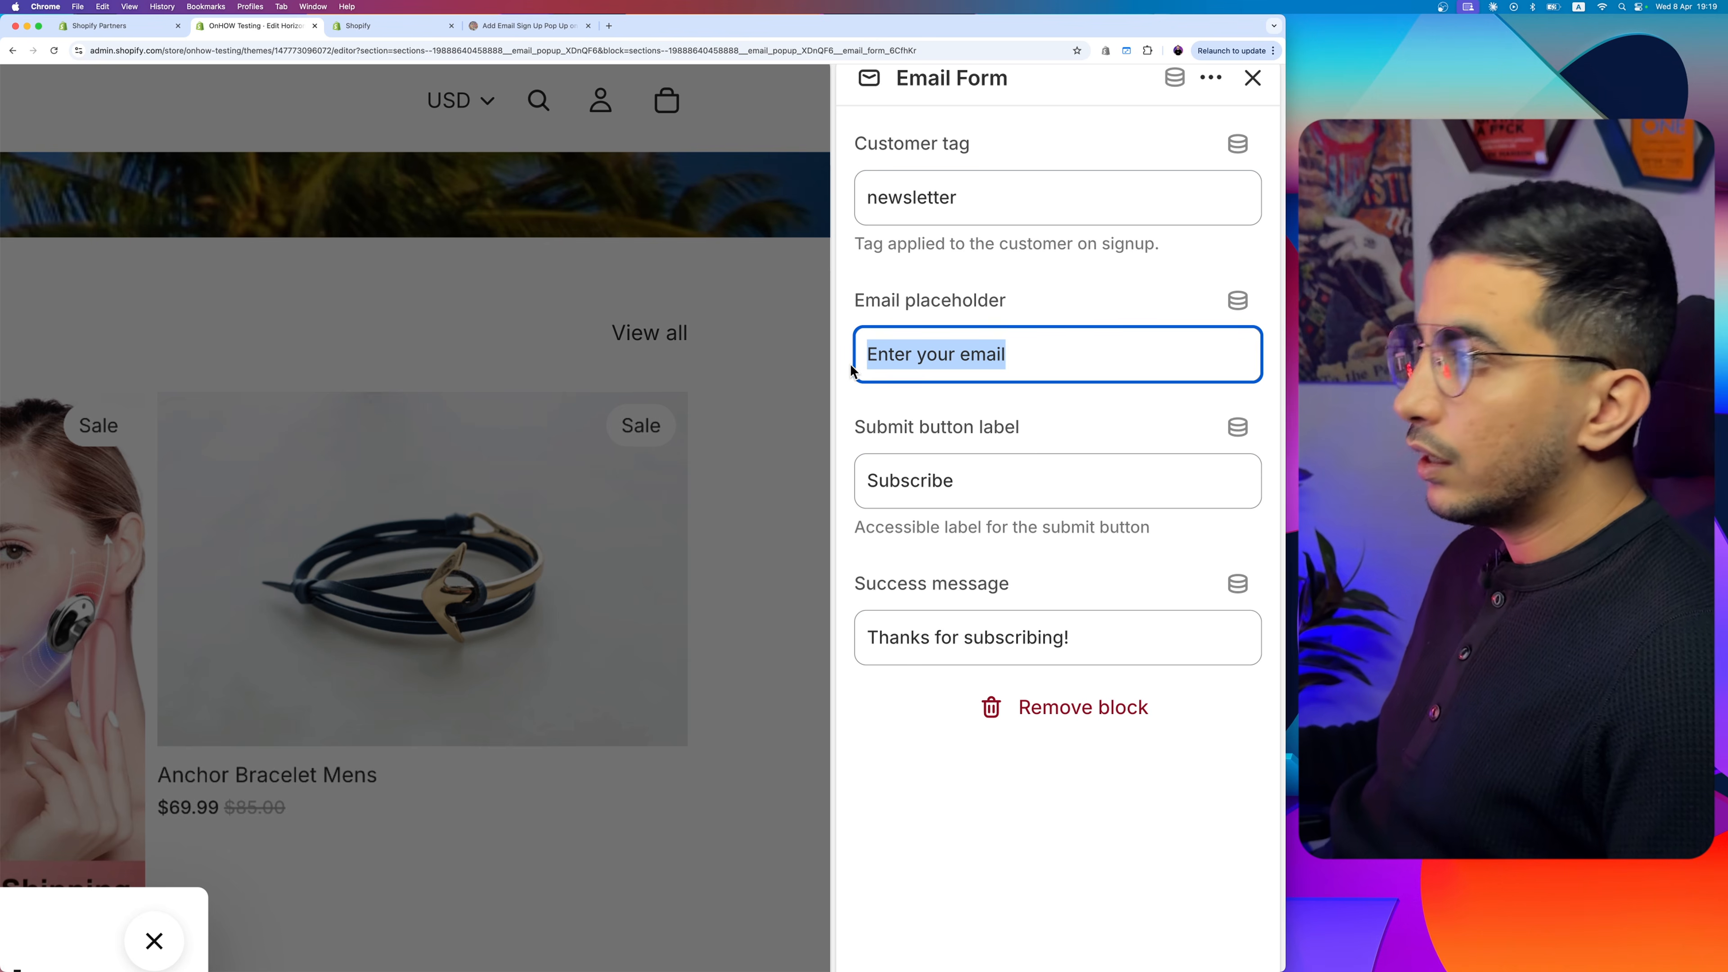
pyautogui.tripleClick(991, 490)
pyautogui.click(1019, 579)
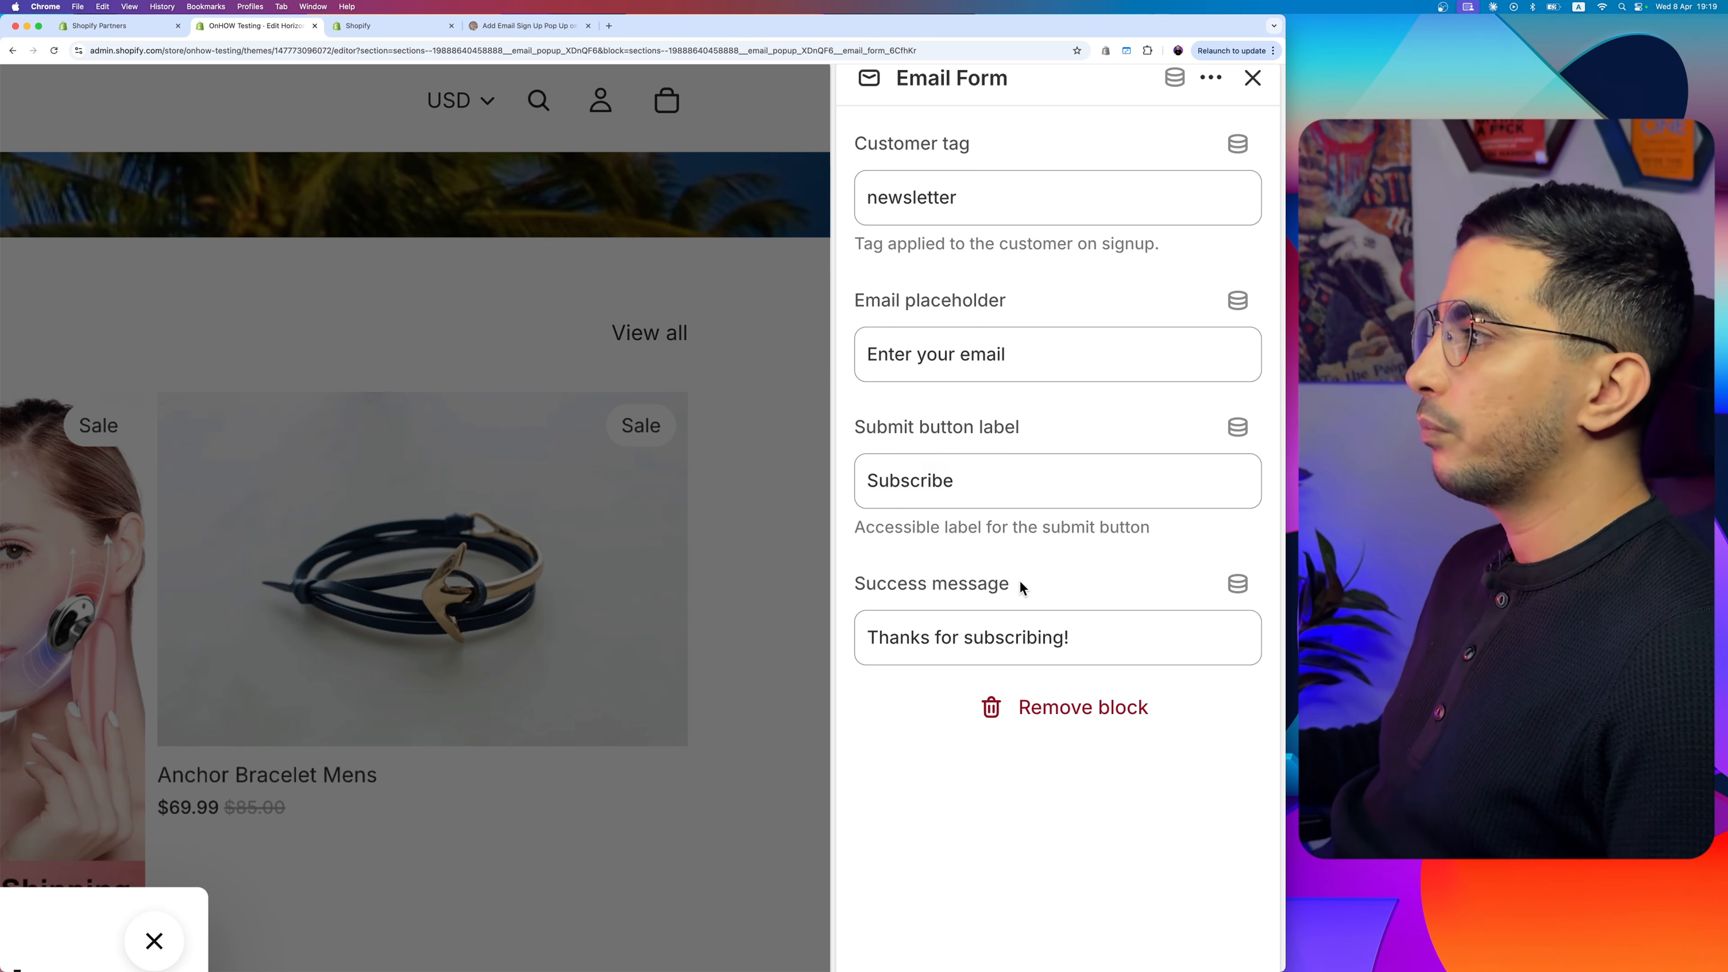
pyautogui.scroll(-5, 1019, 579)
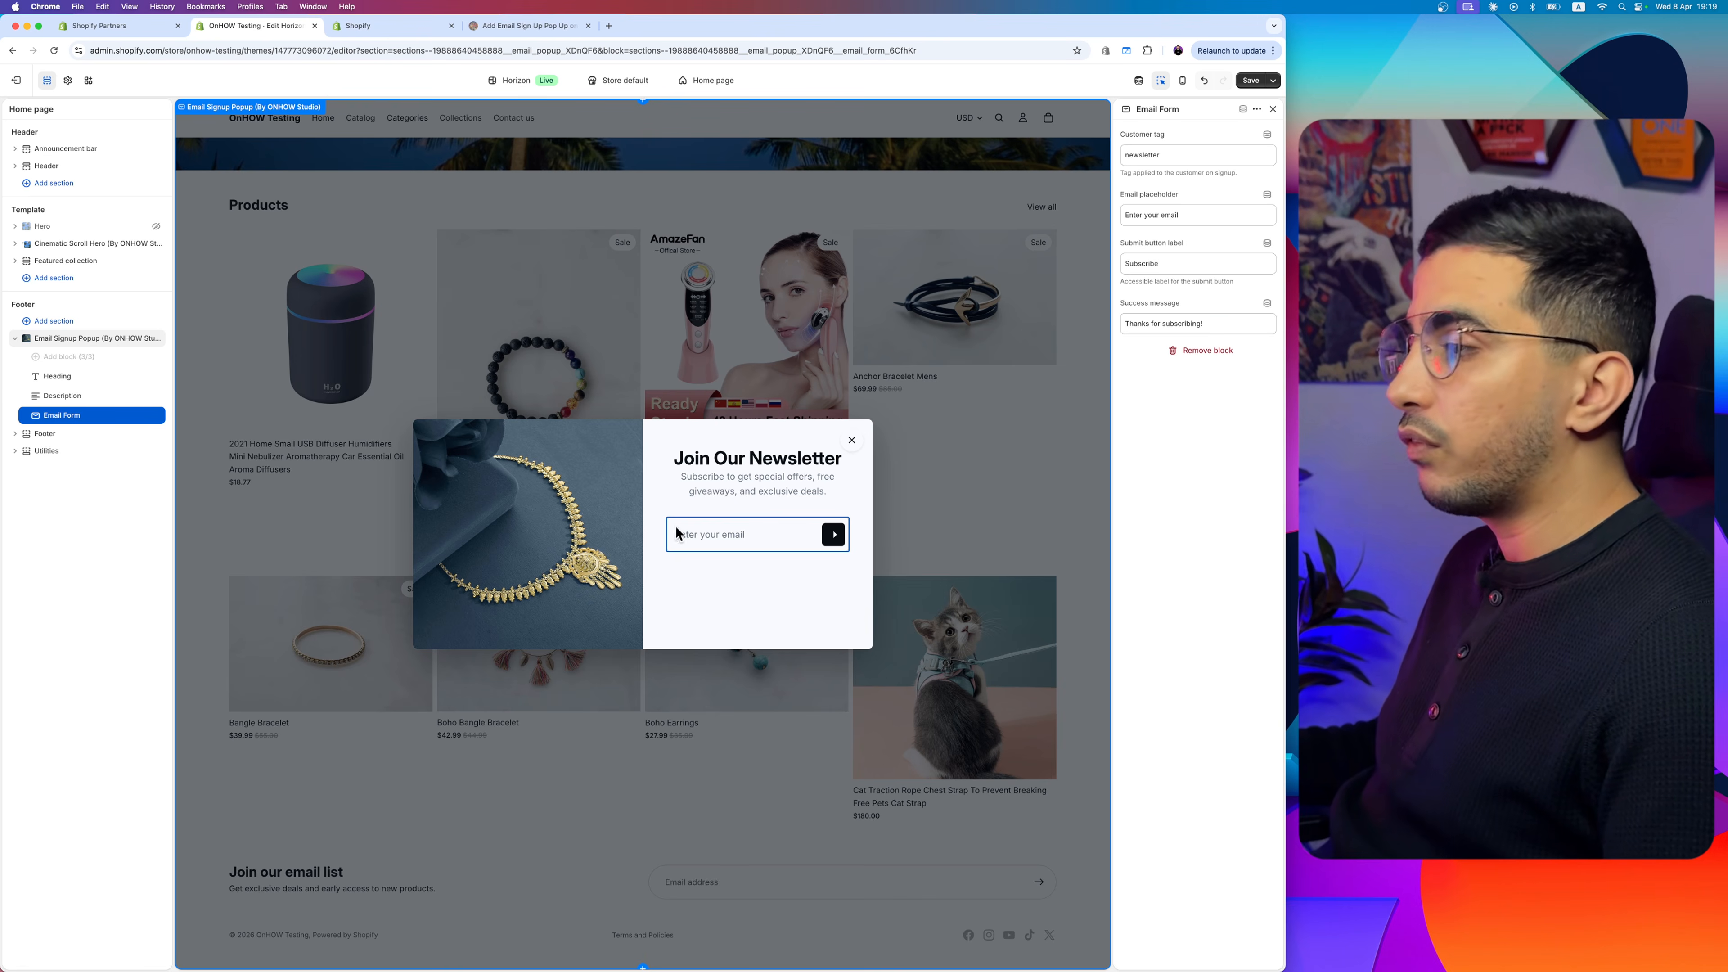
pyautogui.click(752, 462)
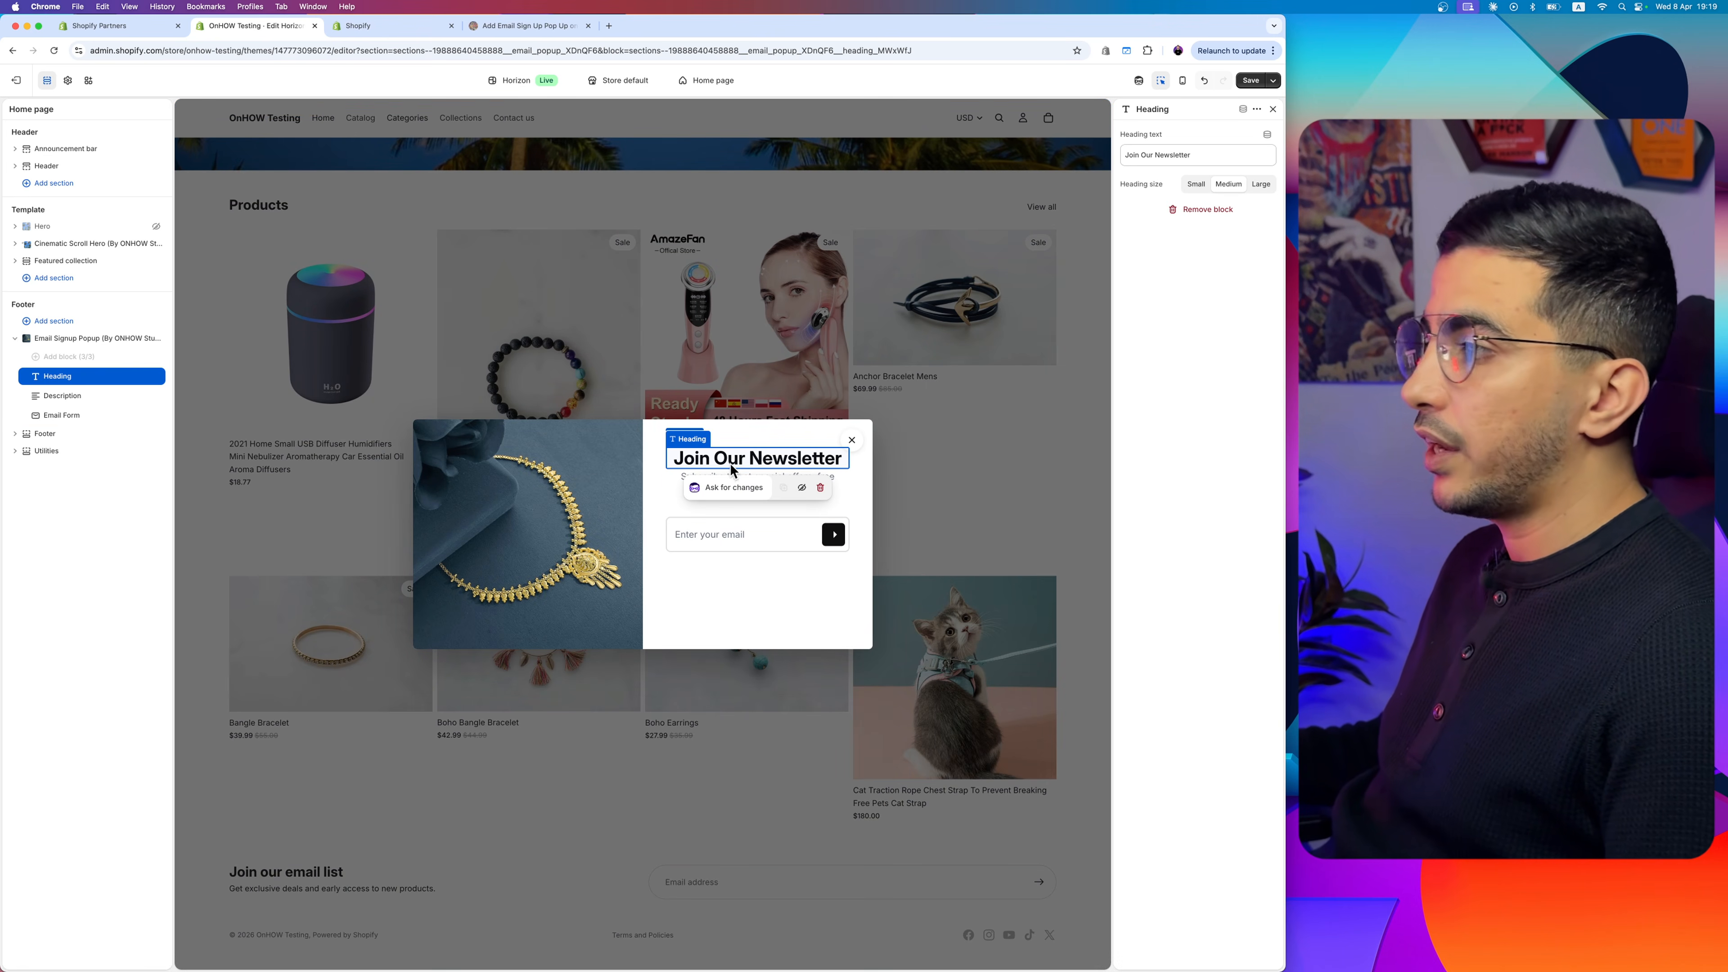
pyautogui.click(657, 486)
pyautogui.click(702, 488)
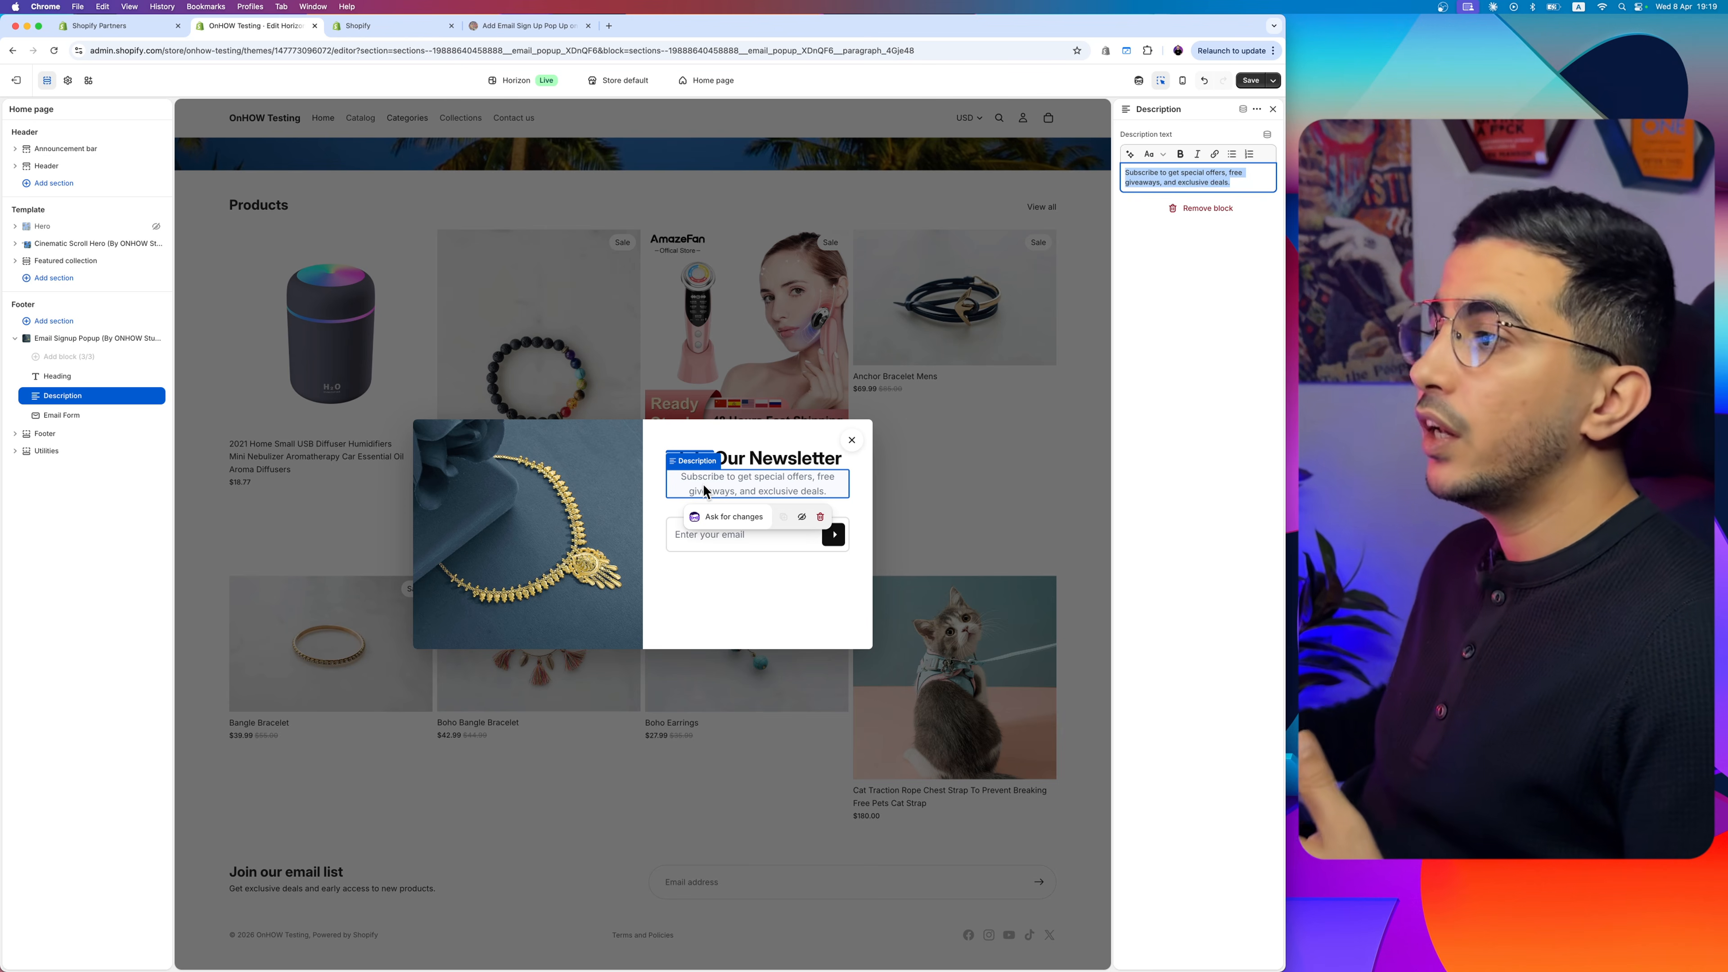
# Step: Close the popup in the preview and open the section picker below the Cinematic Scroll Hero section
pyautogui.click(851, 438)
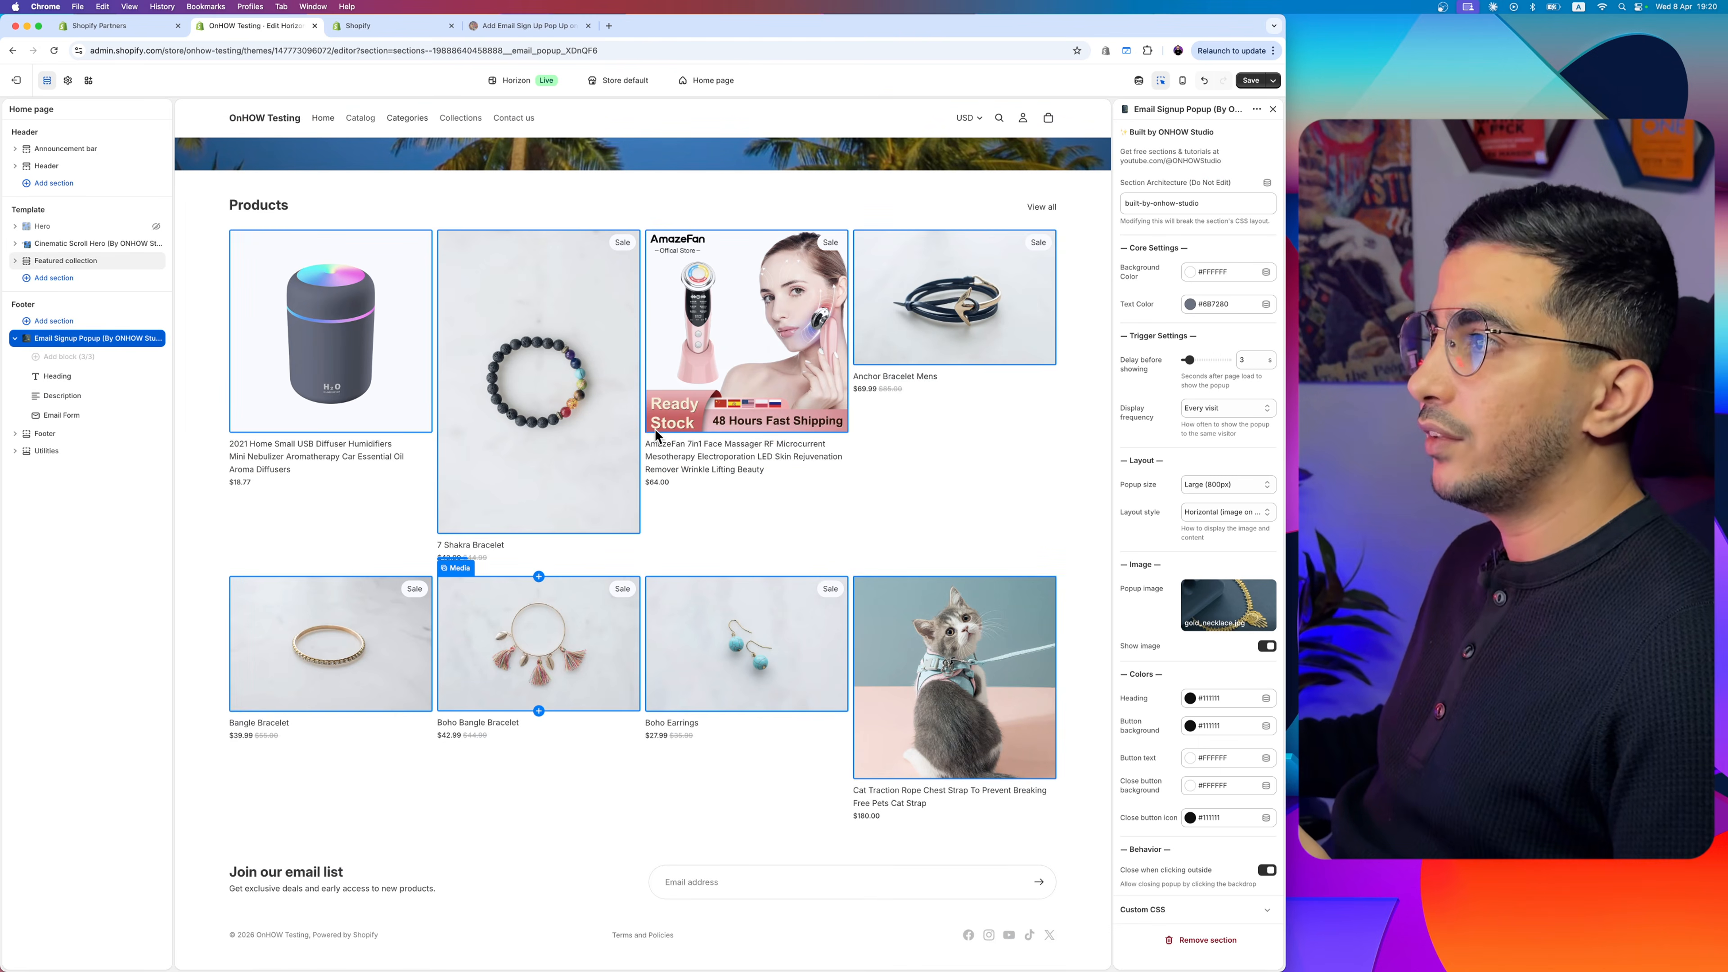
pyautogui.scroll(5, 657, 436)
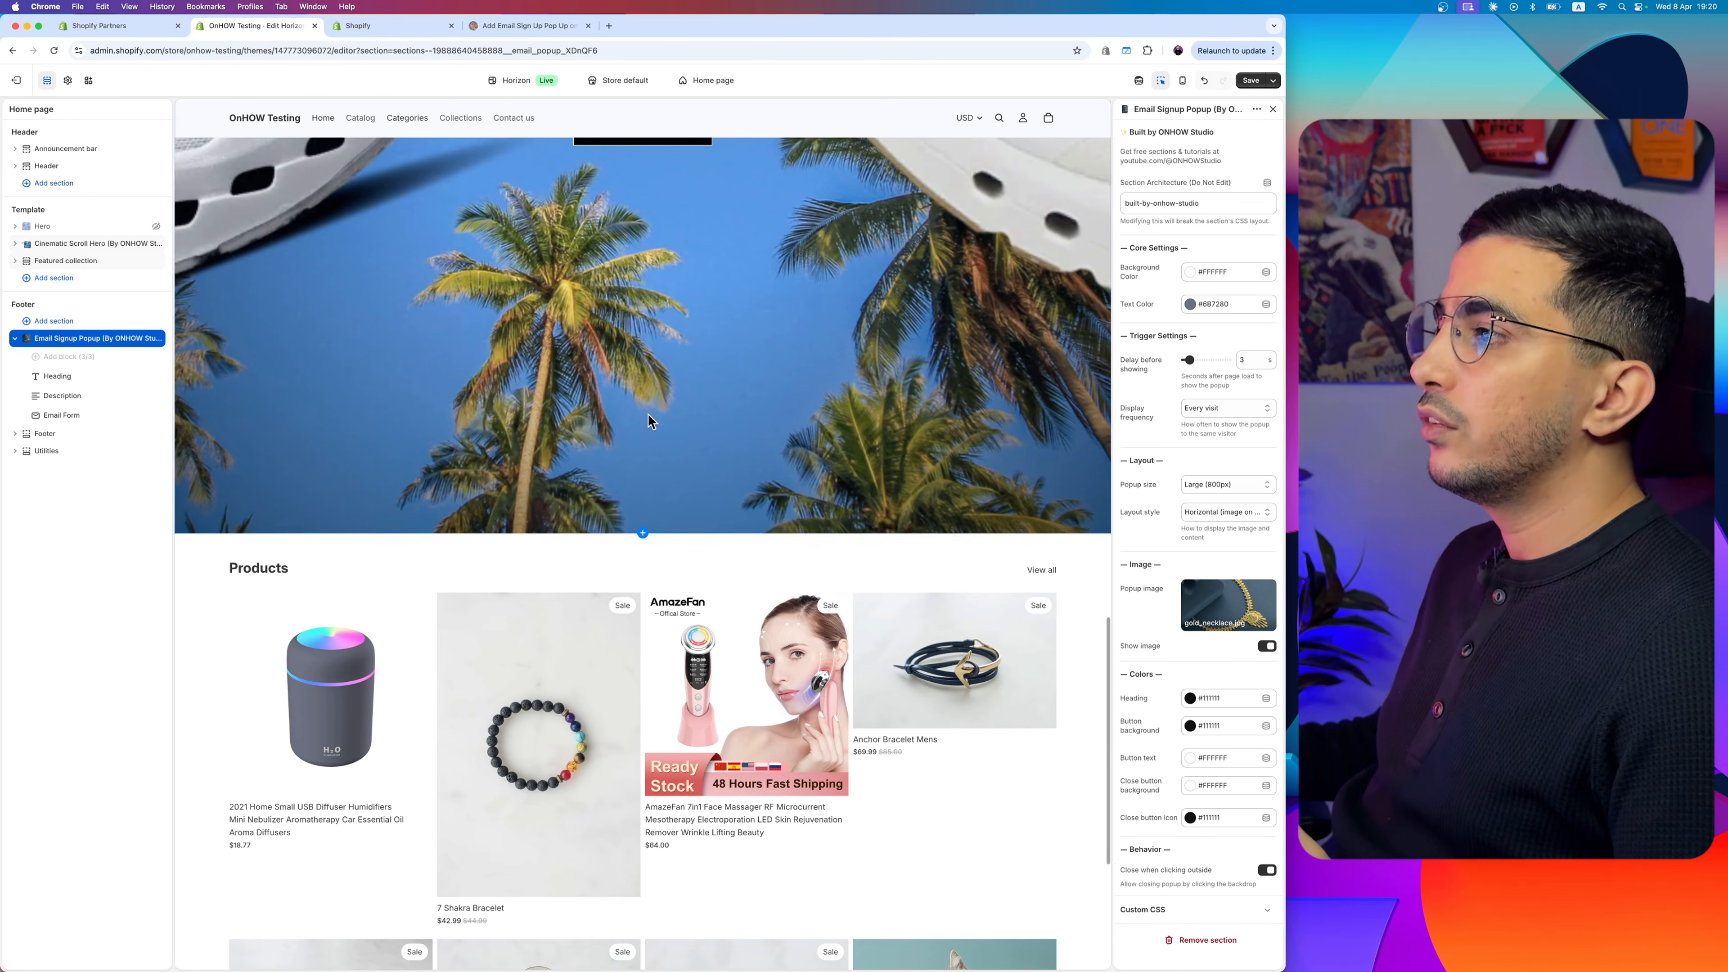
pyautogui.click(640, 534)
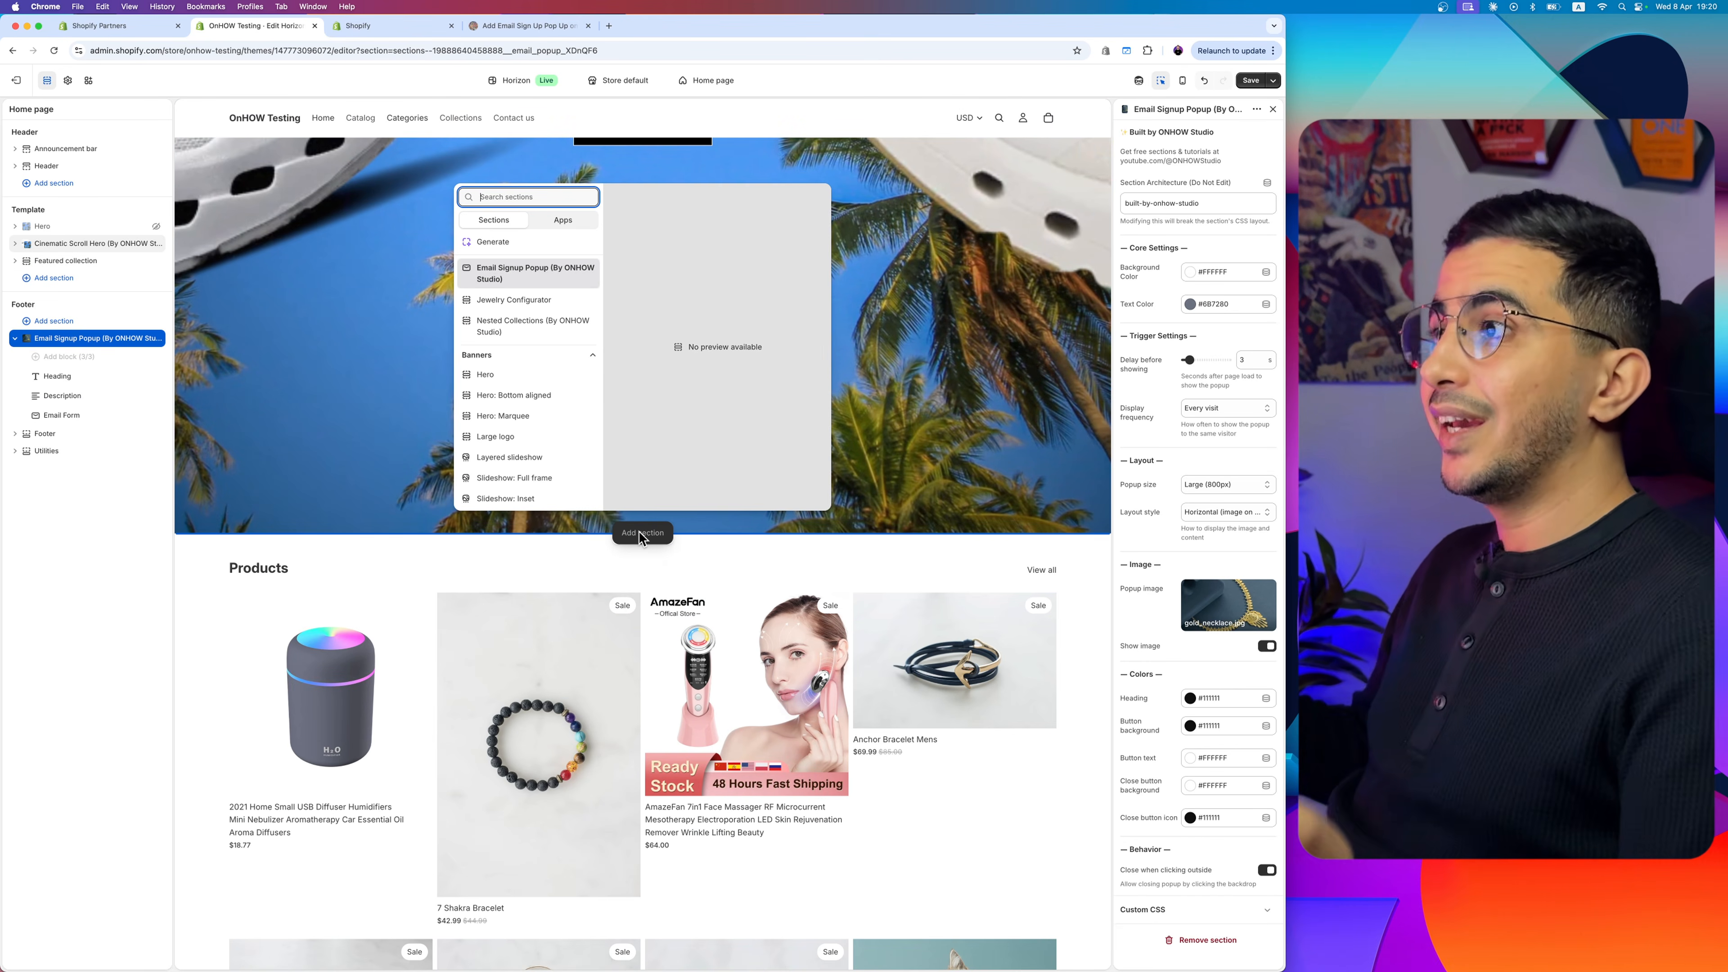